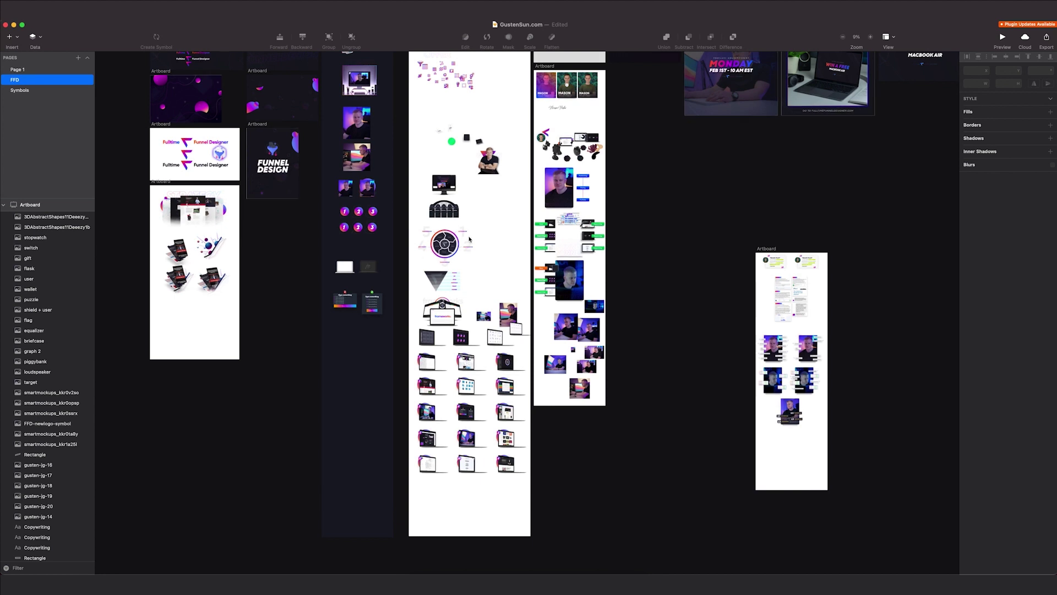
# Move the portrait graphic with the 5/5 star ratings down and toward the artboard's left side
pyautogui.scroll(5, 469, 237)
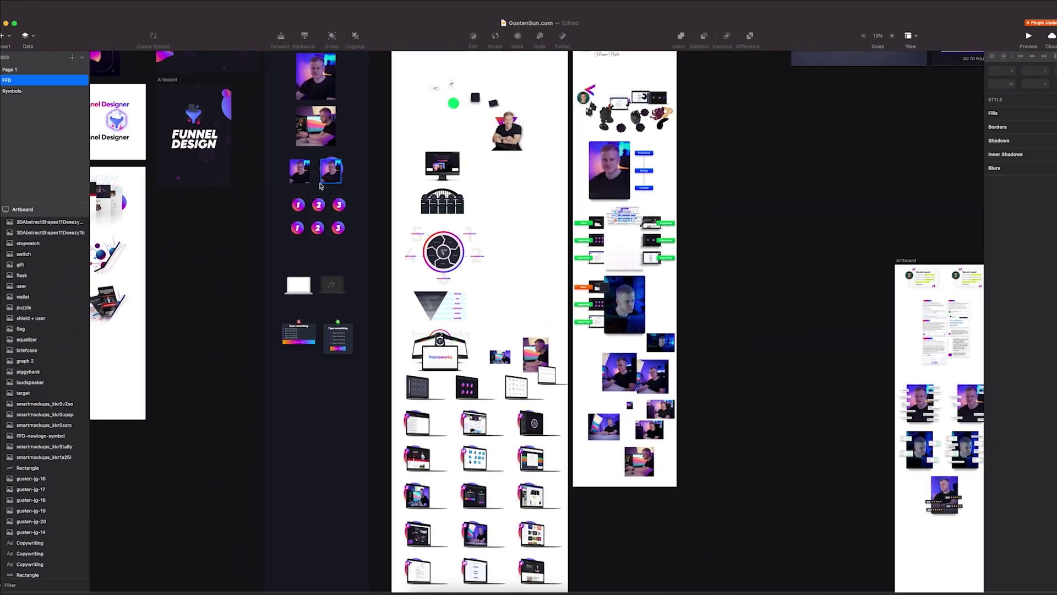
pyautogui.scroll(-3, 321, 187)
pyautogui.scroll(10, 780, 368)
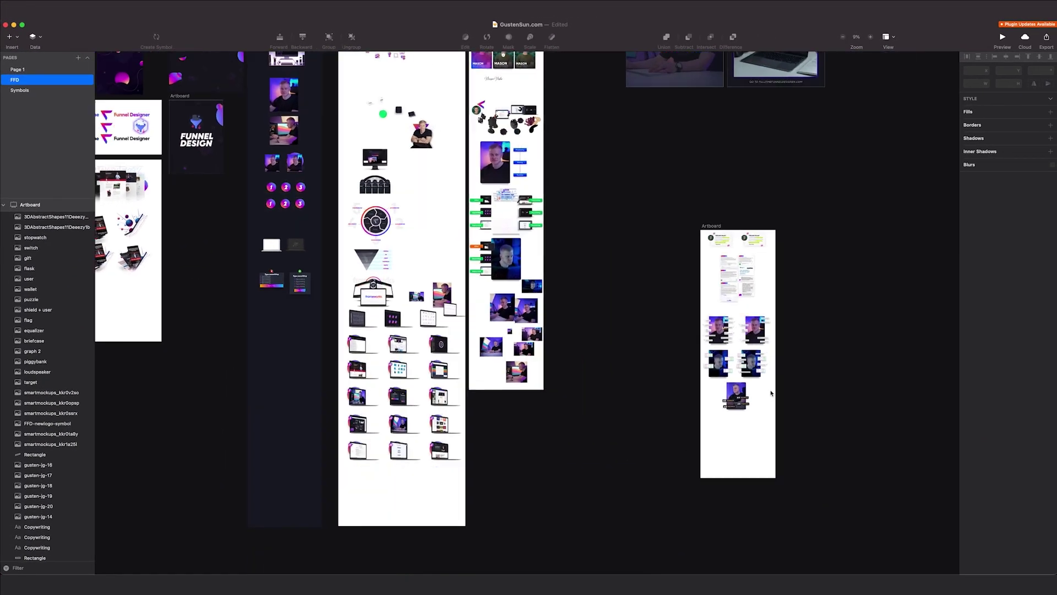
pyautogui.scroll(-2, 465, 238)
pyautogui.scroll(2, 441, 266)
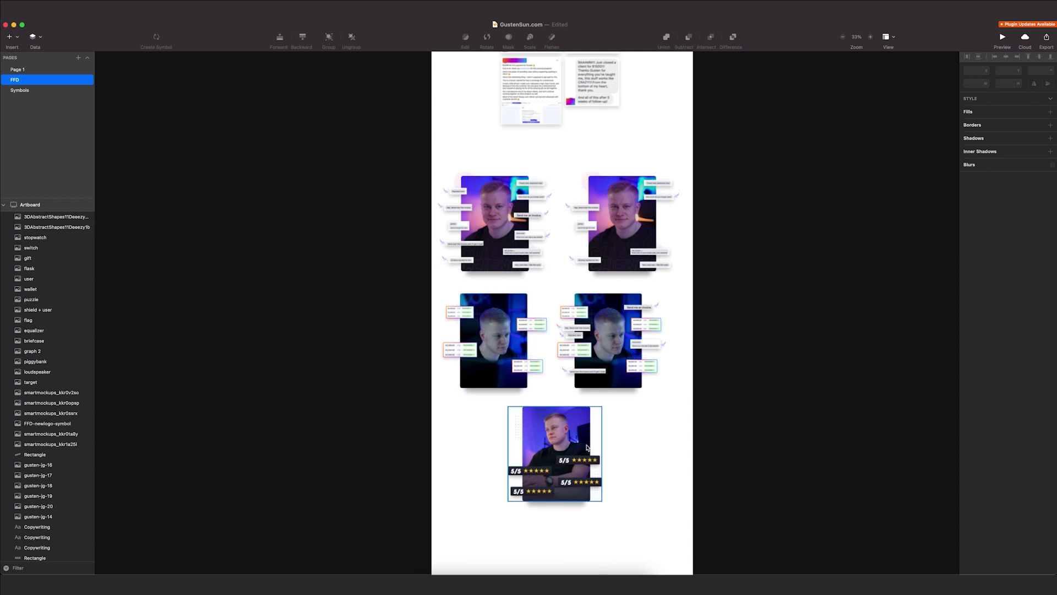
pyautogui.scroll(-3, 587, 448)
pyautogui.scroll(4, 560, 519)
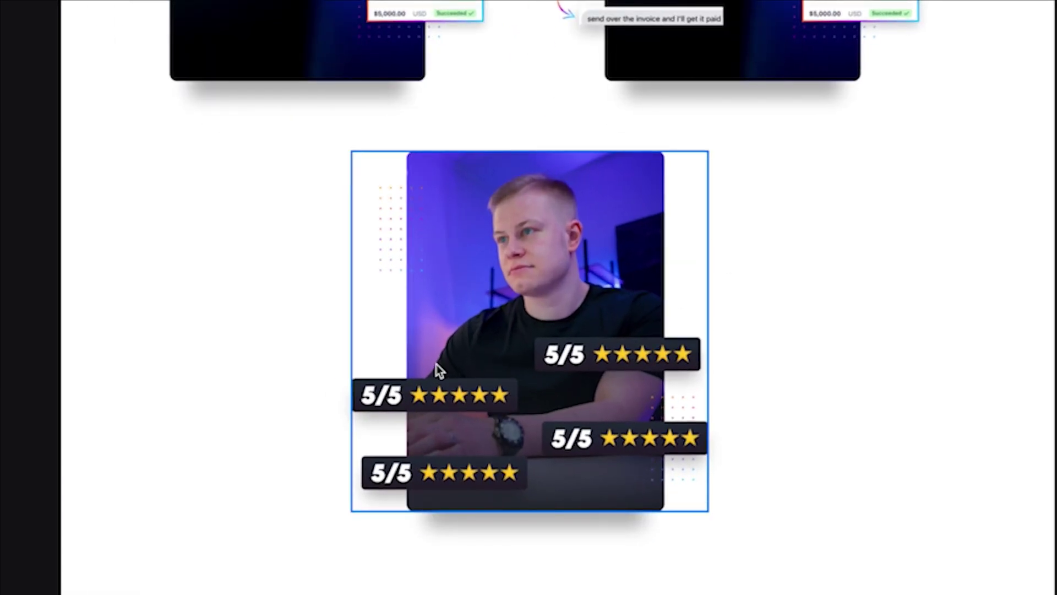
pyautogui.moveTo(439, 370); pyautogui.dragTo(290, 415)
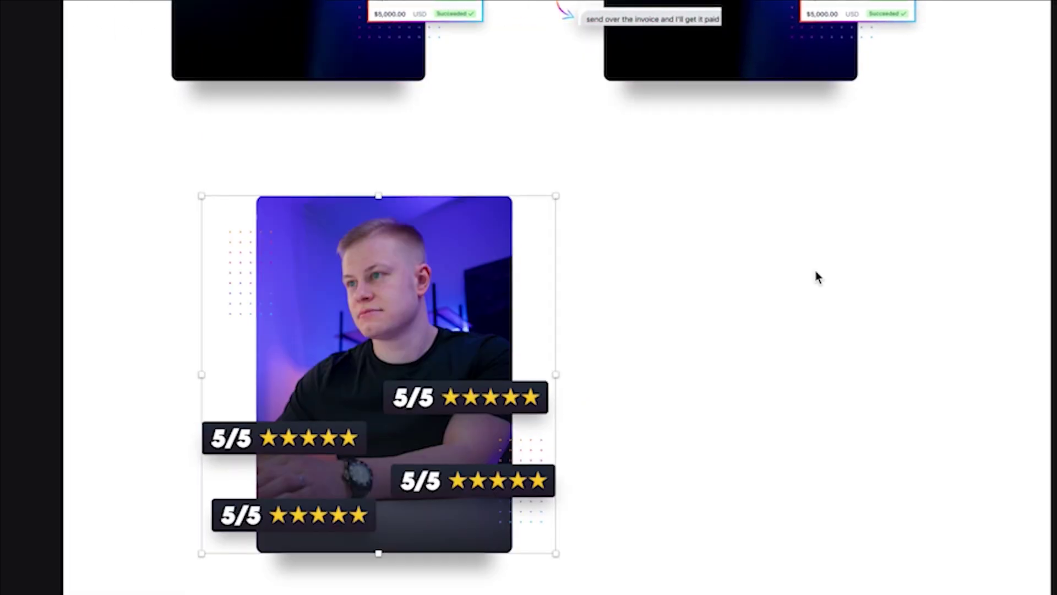
pyautogui.click(613, 264)
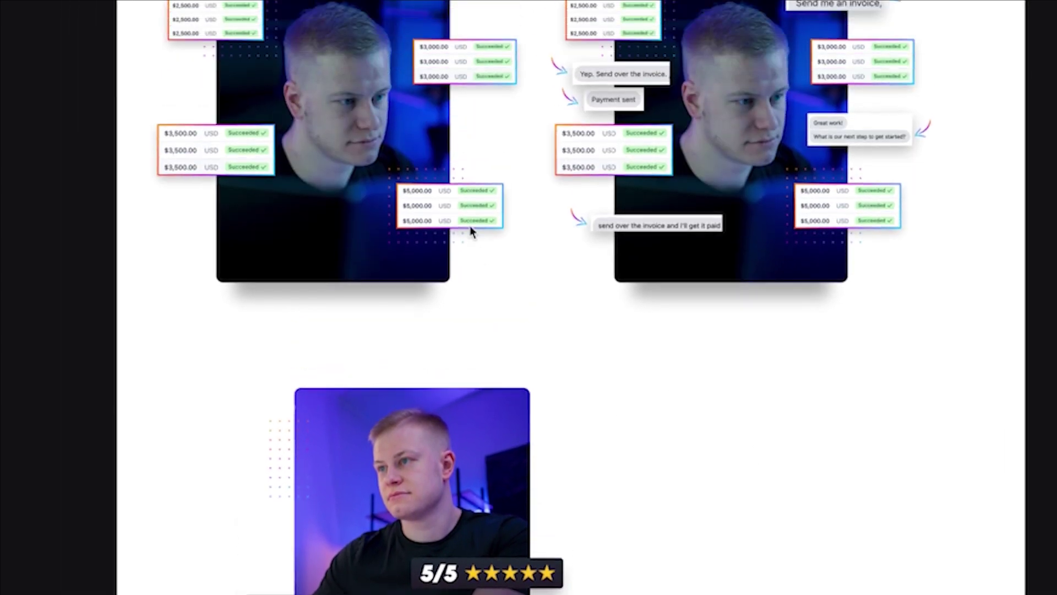
# Shift the small arrow beside the "send over the invoice and I'll get it paid" message up and to the left
pyautogui.scroll(3, 470, 226)
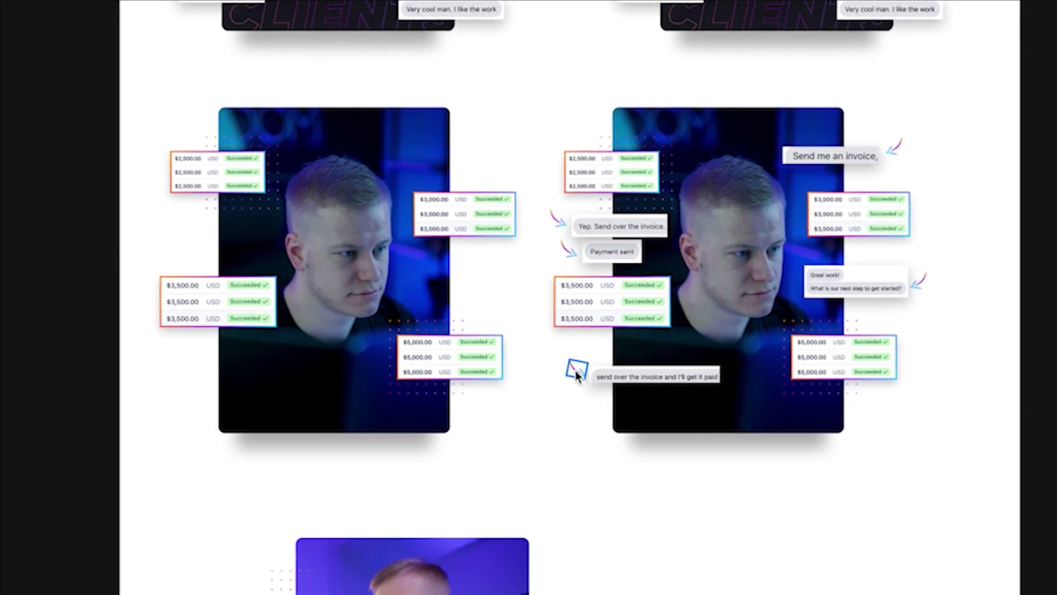
pyautogui.moveTo(572, 361); pyautogui.dragTo(544, 324)
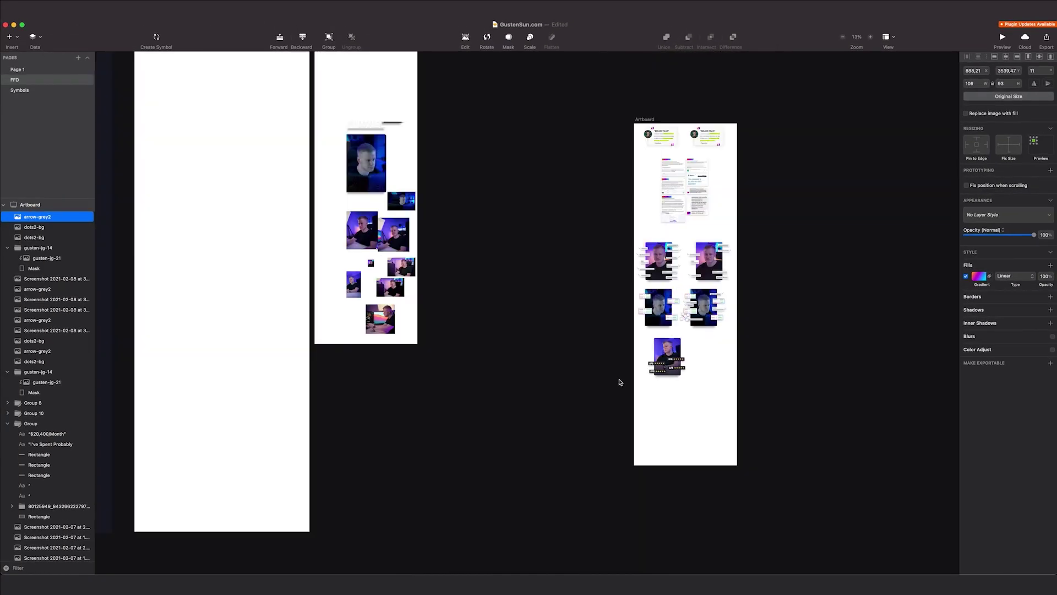
# Extend the testimonial artboard upward to make empty space above the two "$20,400/Month" cards
pyautogui.scroll(6, 722, 187)
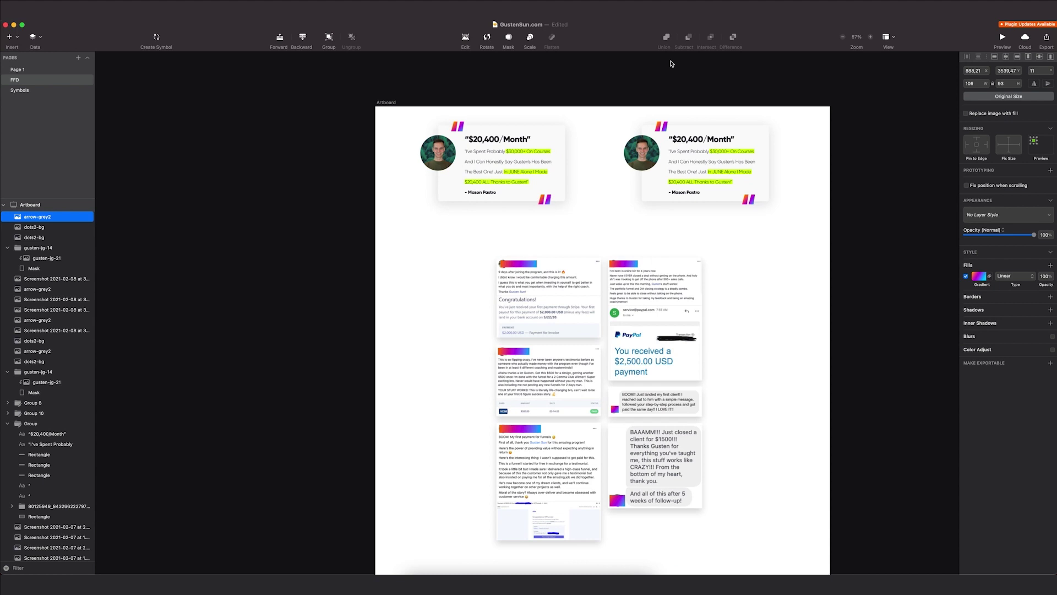
pyautogui.scroll(5, 670, 63)
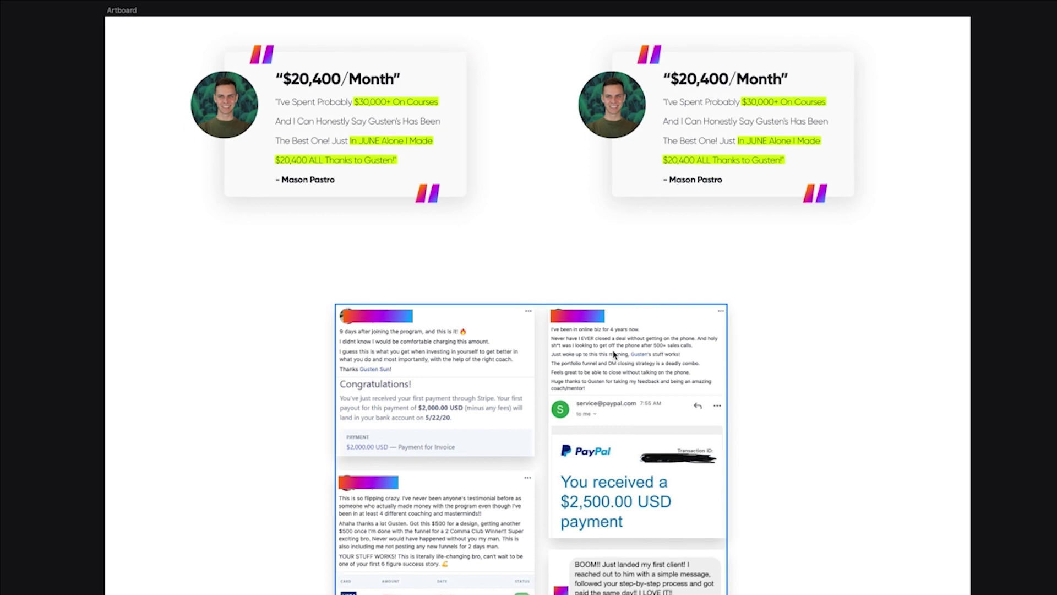
pyautogui.click(111, 13)
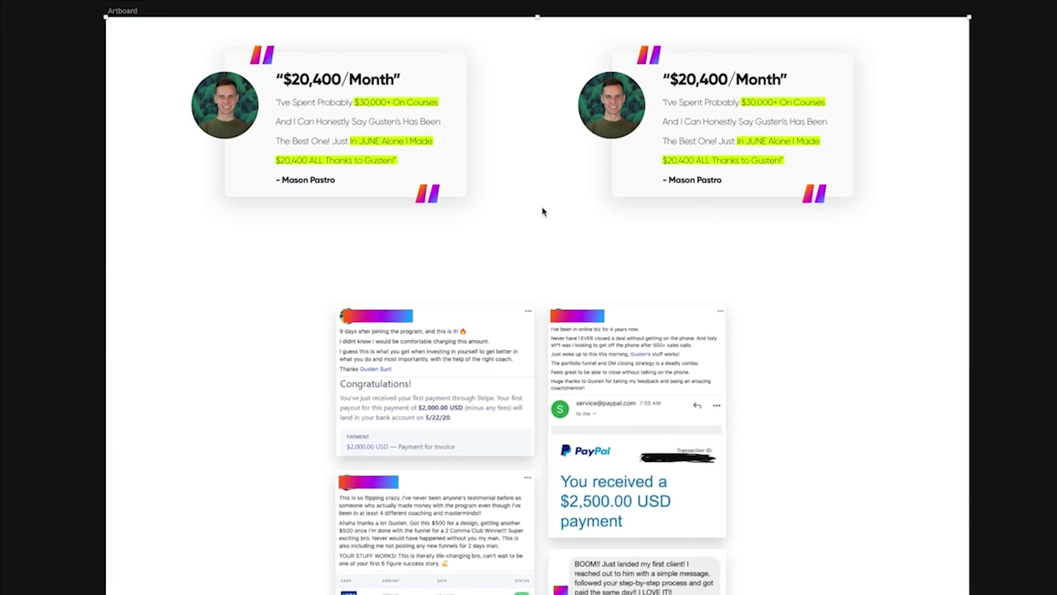
pyautogui.scroll(-3, 318, 273)
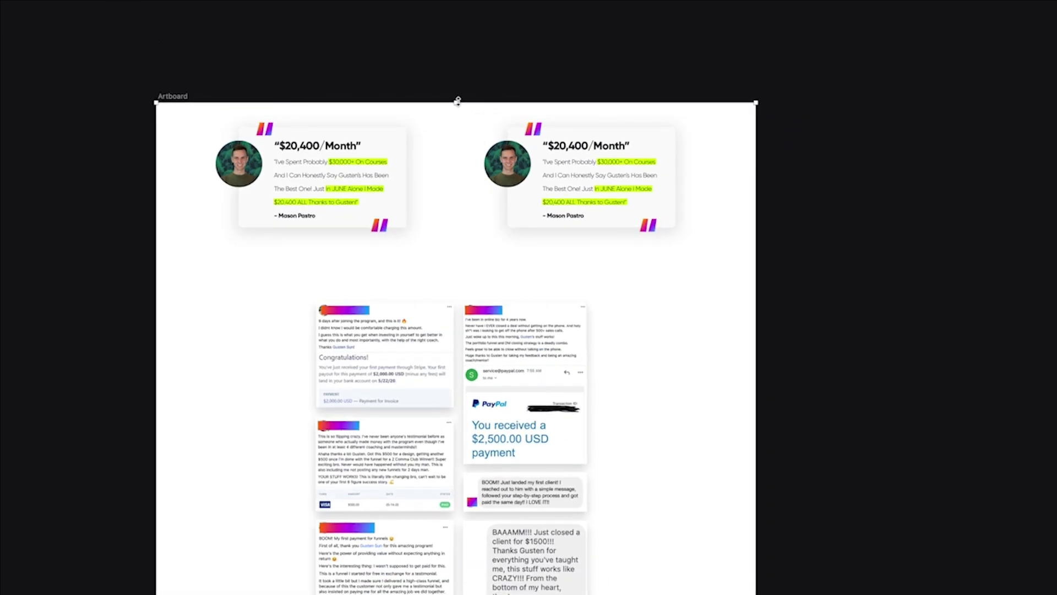
pyautogui.moveTo(457, 101); pyautogui.dragTo(456, 7)
# Copy the first card's portrait photo into the empty space above it and mask the photo with the circle
pyautogui.scroll(3, 330, 138)
pyautogui.moveTo(231, 179); pyautogui.dragTo(232, 110)
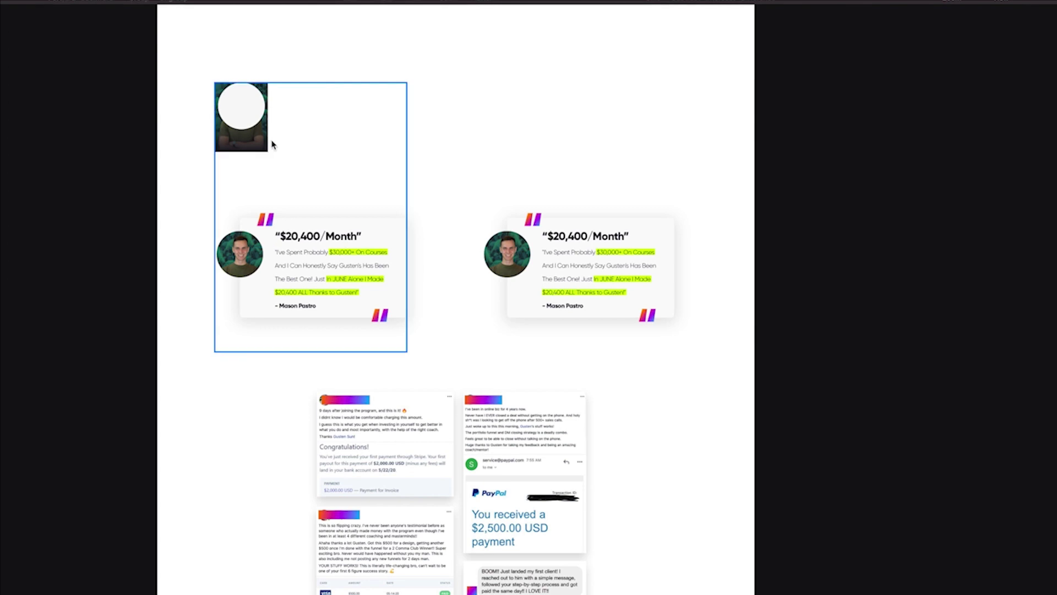
pyautogui.click(248, 104)
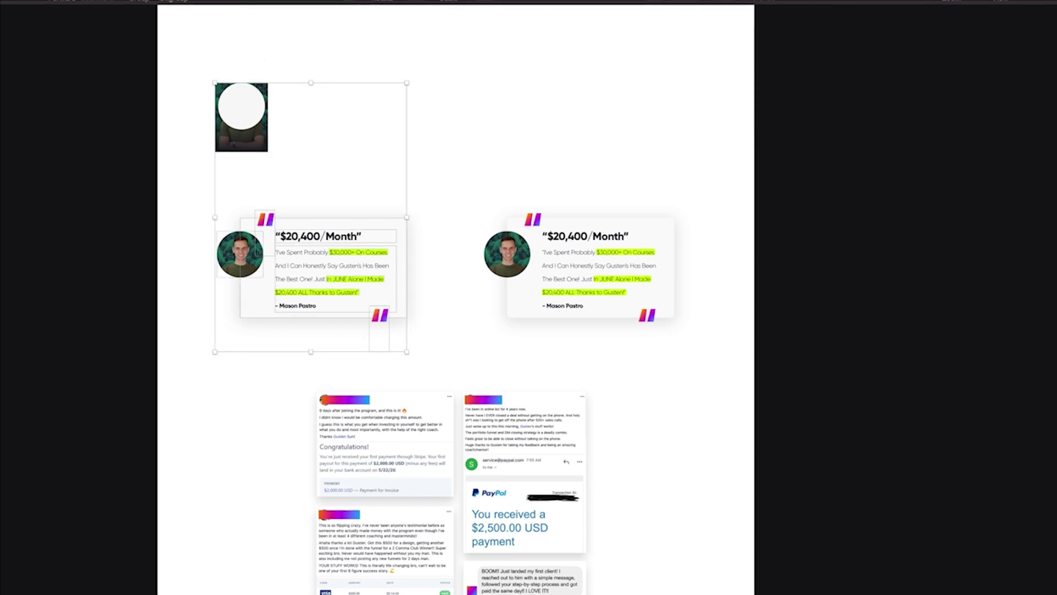
pyautogui.scroll(3, 238, 78)
pyautogui.click(234, 225)
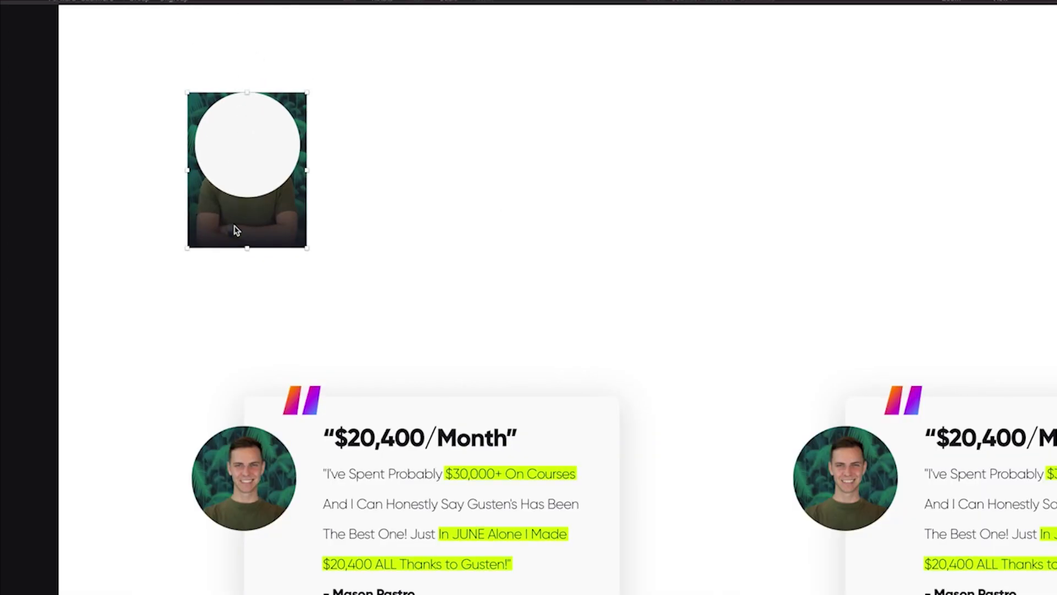
pyautogui.moveTo(255, 161); pyautogui.dragTo(225, 150)
pyautogui.click(299, 156)
pyautogui.click(288, 165)
# Draw a card rectangle of about 457 × 257 overlapping the right half of the copied circular portrait, without a border
pyautogui.press('r')
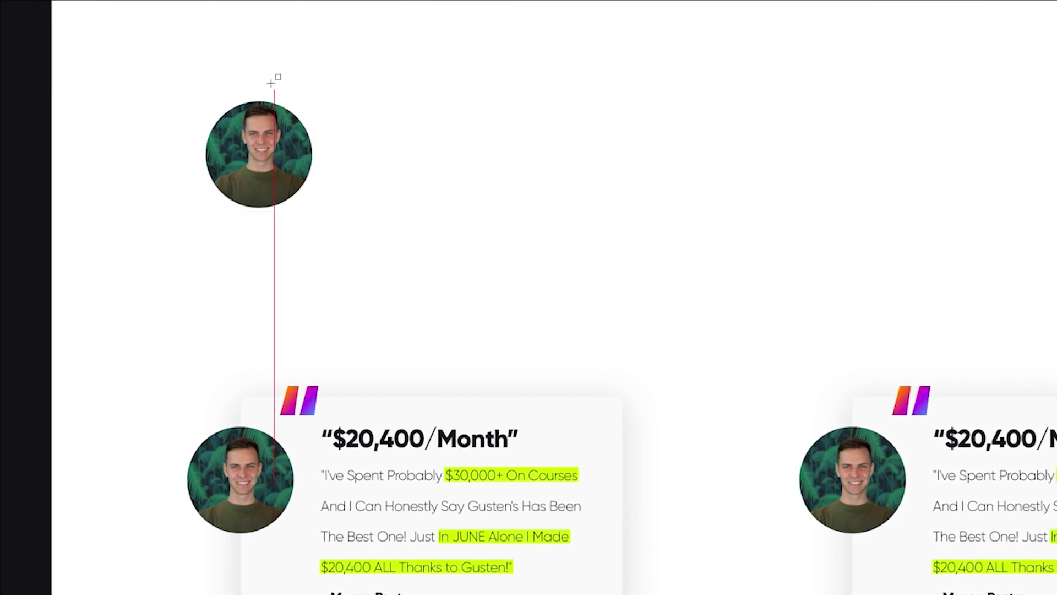
pyautogui.moveTo(274, 265)
pyautogui.mouseDown()
pyautogui.moveTo(524, 213)
pyautogui.moveTo(592, 257)
pyautogui.mouseUp()
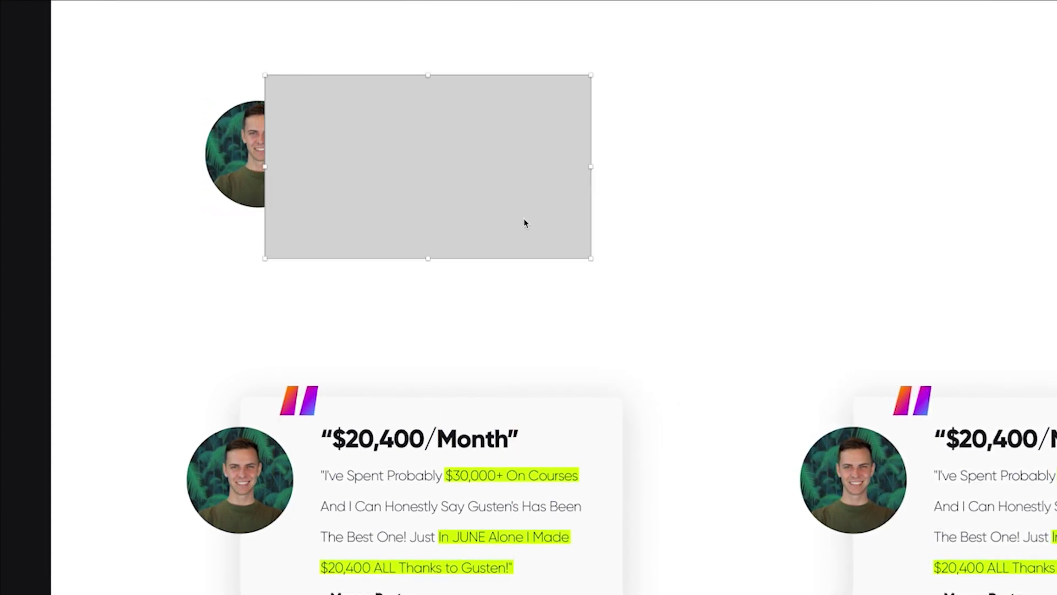
pyautogui.moveTo(524, 224)
pyautogui.mouseDown()
pyautogui.moveTo(502, 222)
pyautogui.moveTo(531, 213)
pyautogui.mouseUp()
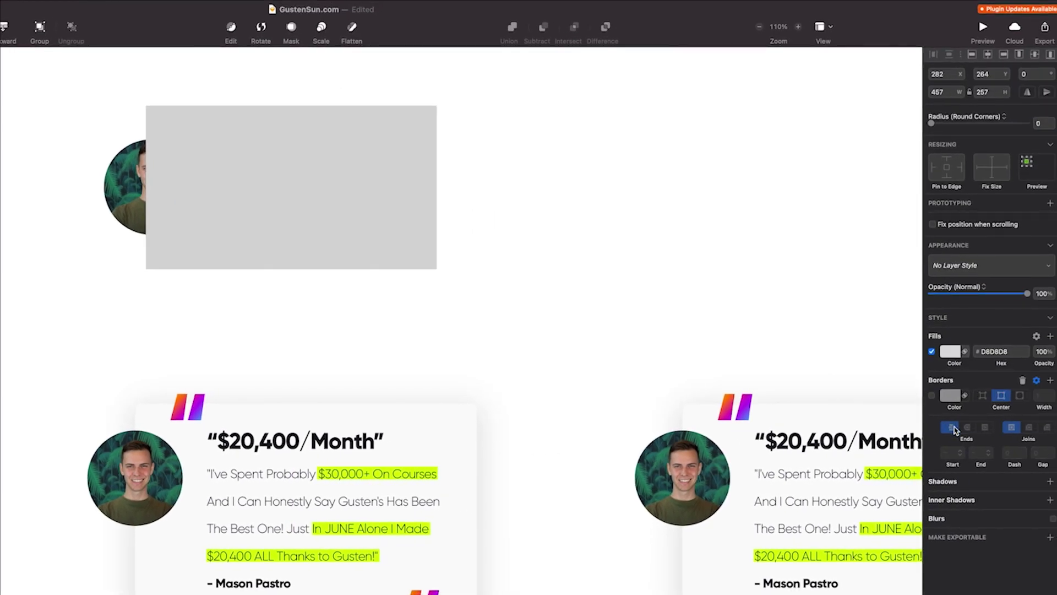
# Fill the new card rectangle with white (FFFFFF) and round its corners to a radius of 10
pyautogui.click(950, 351)
pyautogui.moveTo(956, 430); pyautogui.dragTo(875, 244)
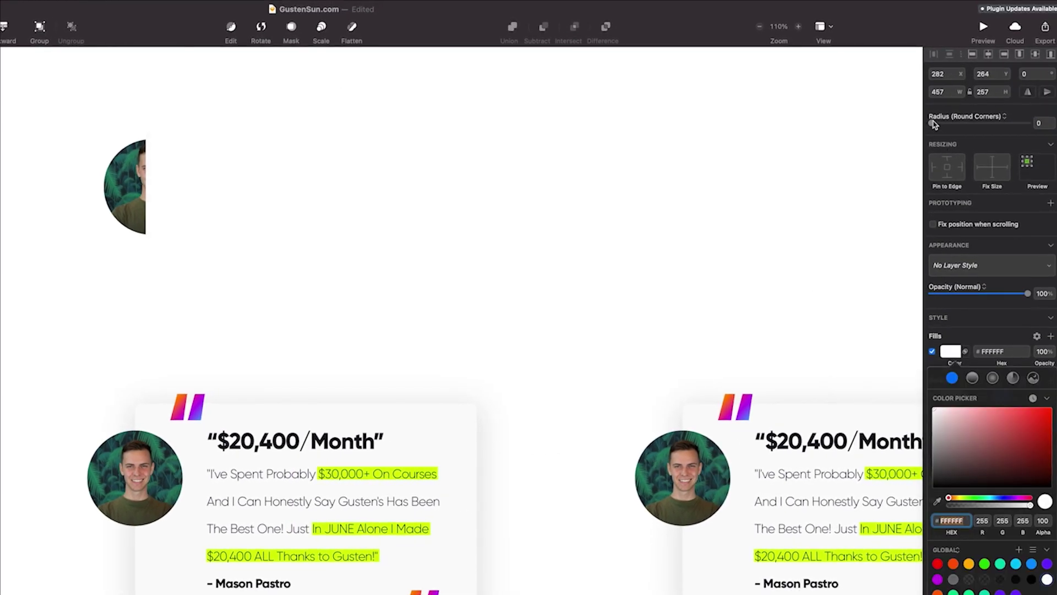
pyautogui.click(950, 337)
# Add a soft black shadow to the white card with Y 10, blur 30 and 6% opacity
pyautogui.click(952, 482)
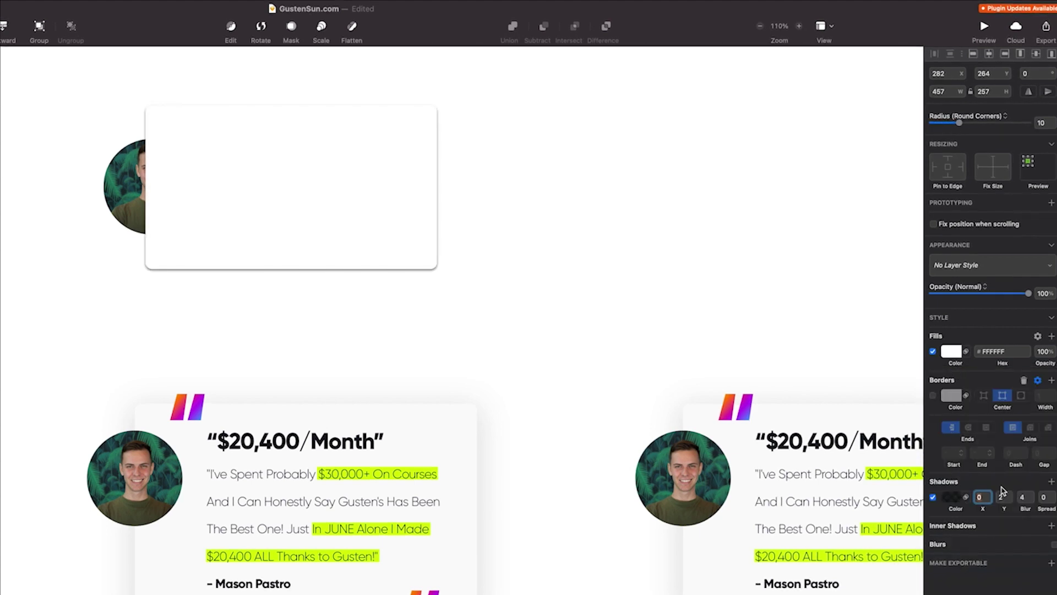
pyautogui.moveTo(1020, 508); pyautogui.dragTo(1038, 509)
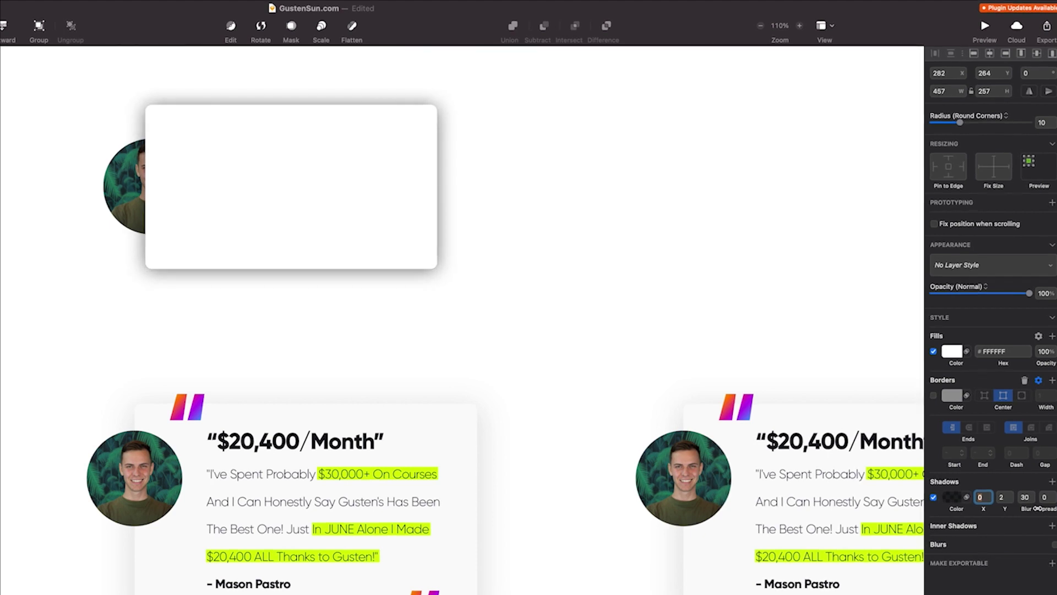
pyautogui.moveTo(1007, 509); pyautogui.dragTo(1009, 509)
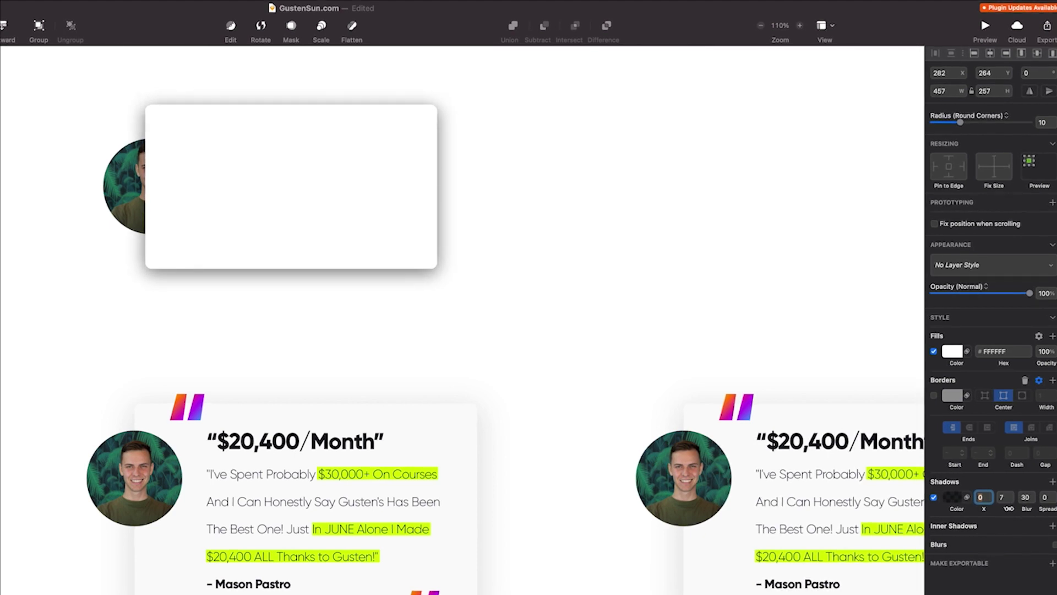
pyautogui.click(952, 498)
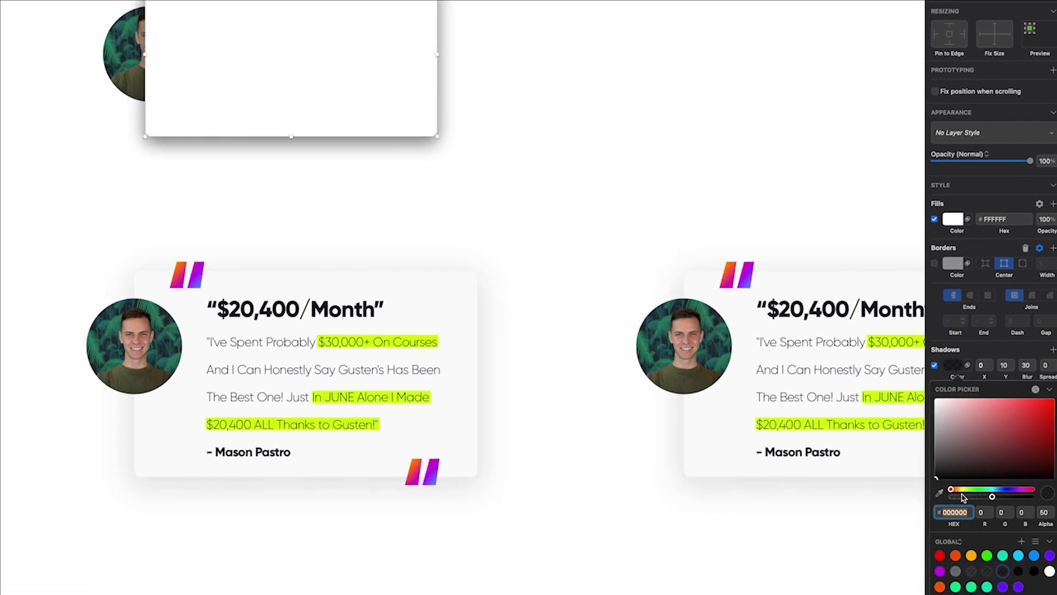
pyautogui.moveTo(963, 497); pyautogui.dragTo(958, 498)
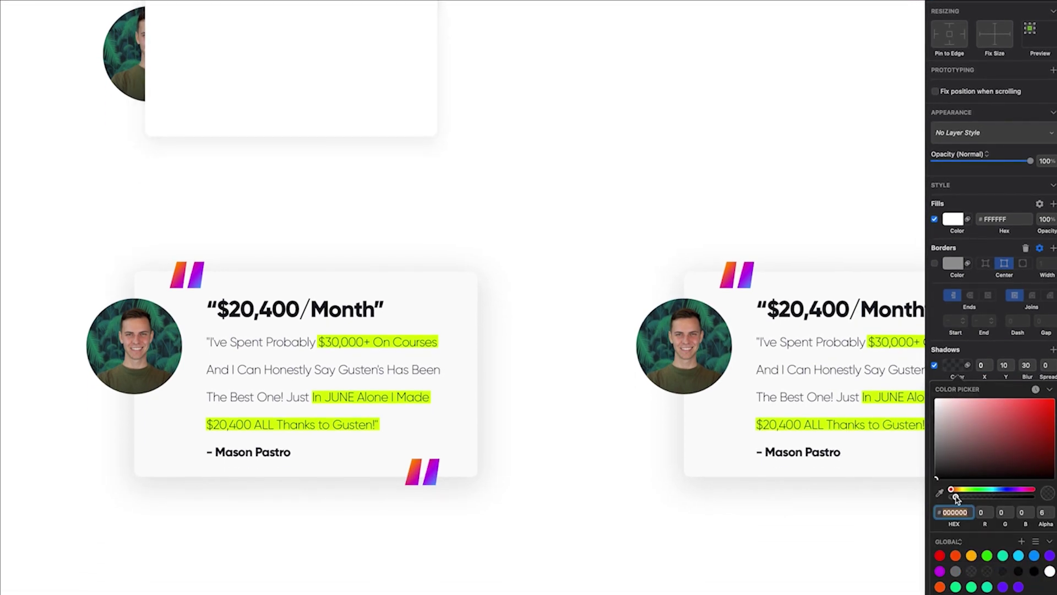
pyautogui.click(451, 226)
pyautogui.click(263, 148)
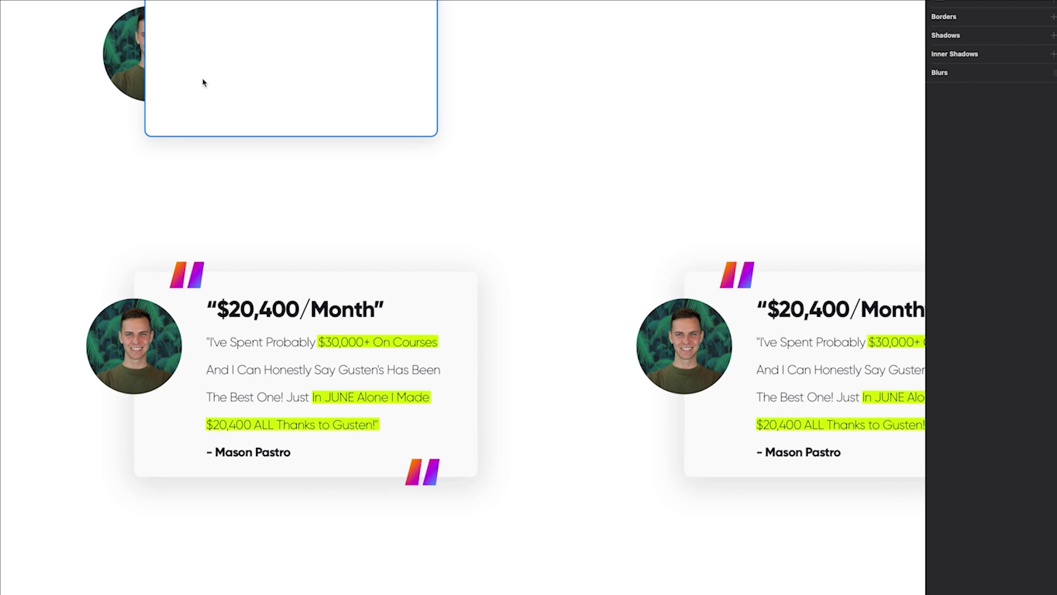
# Add a "Type something" text layer near the new card and colour it black (000000)
pyautogui.press('t')
pyautogui.click(187, 16)
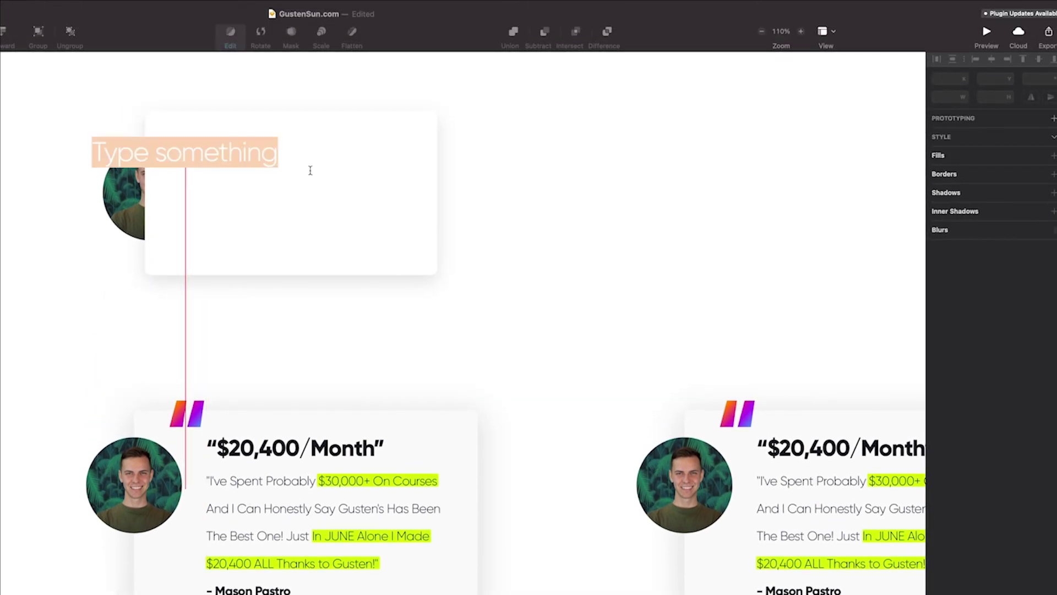
pyautogui.press('Escape')
pyautogui.click(1049, 285)
pyautogui.moveTo(1025, 342); pyautogui.dragTo(628, 563)
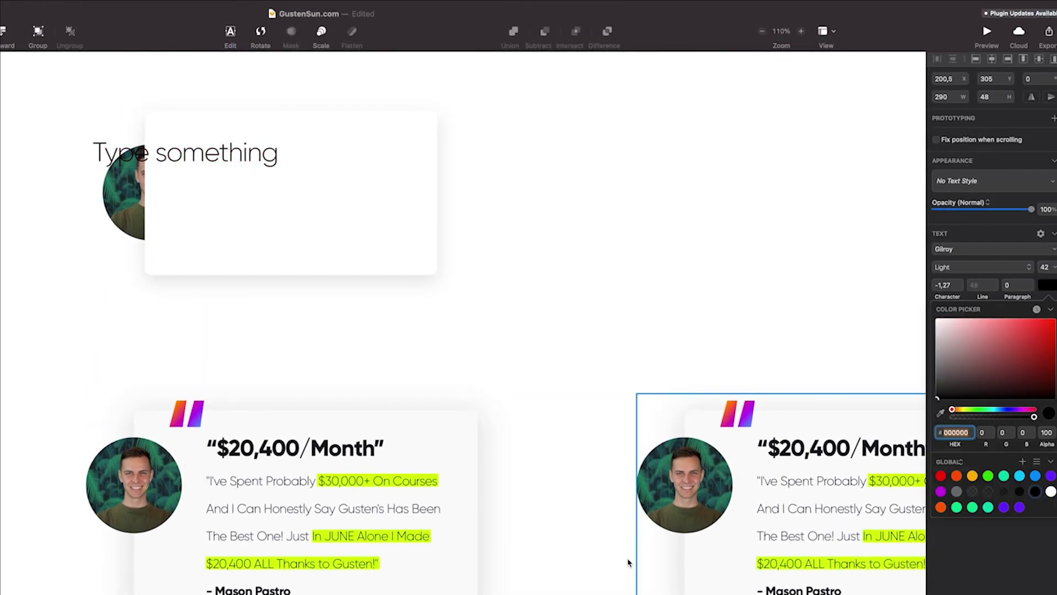
# Place the text at the top of the white card as a headline and set its weight to ExtraBold
pyautogui.moveTo(181, 160); pyautogui.dragTo(275, 154)
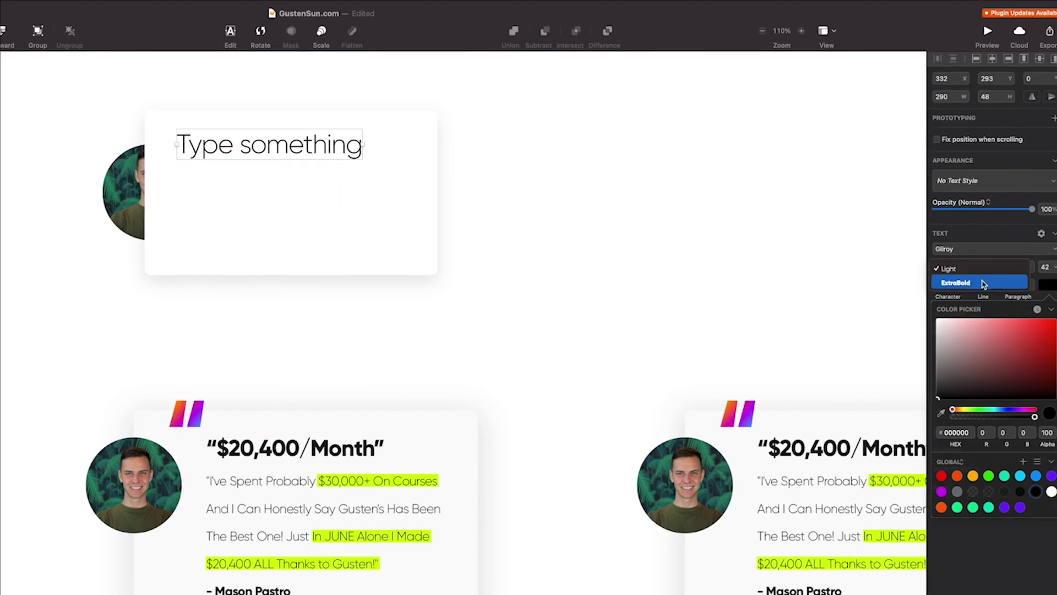
pyautogui.click(984, 284)
pyautogui.click(279, 165)
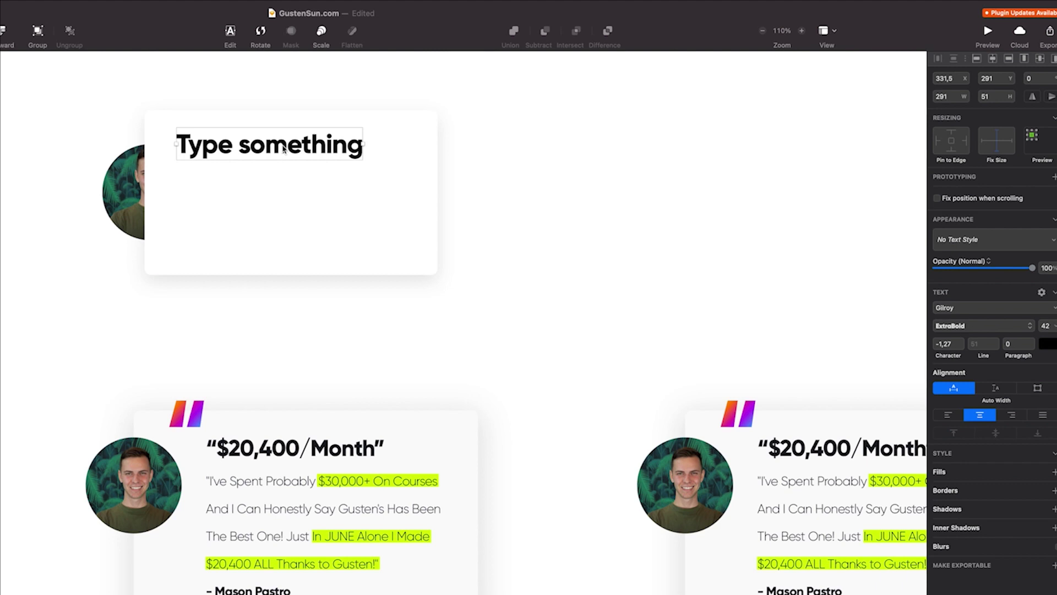
# Duplicate the headline beneath itself as body text in Light weight at size 27, aligned near the headline's left edge
pyautogui.moveTo(284, 149); pyautogui.dragTo(286, 184)
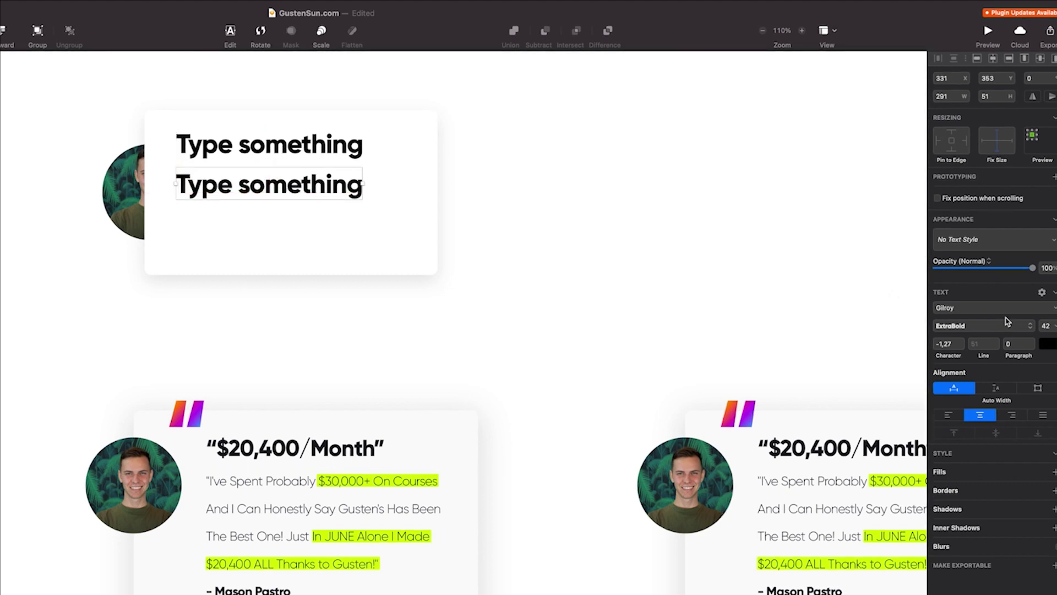
pyautogui.click(1007, 322)
pyautogui.click(994, 308)
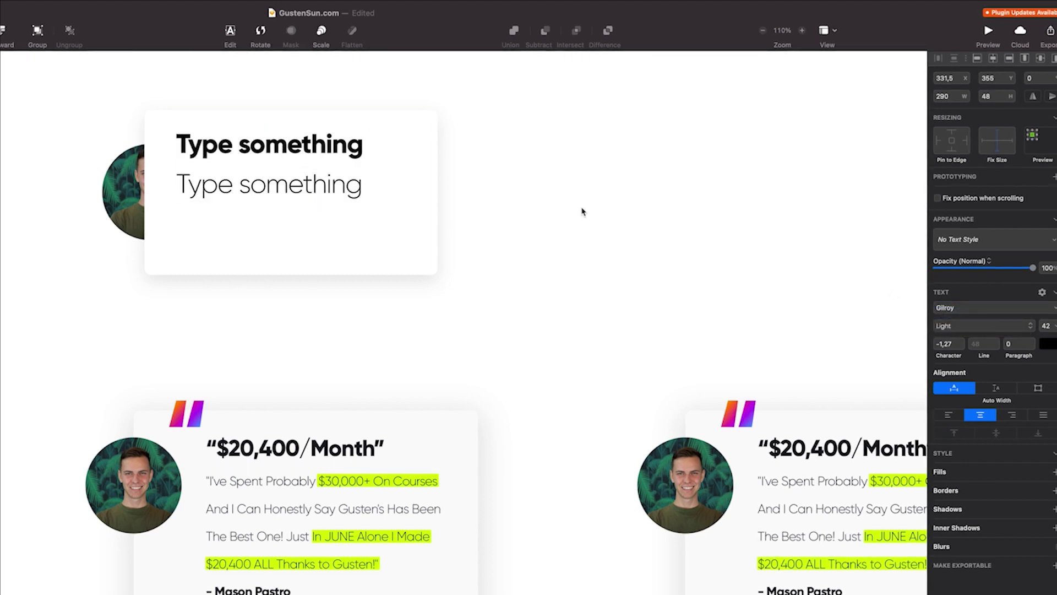
pyautogui.write('27')
pyautogui.press('Return')
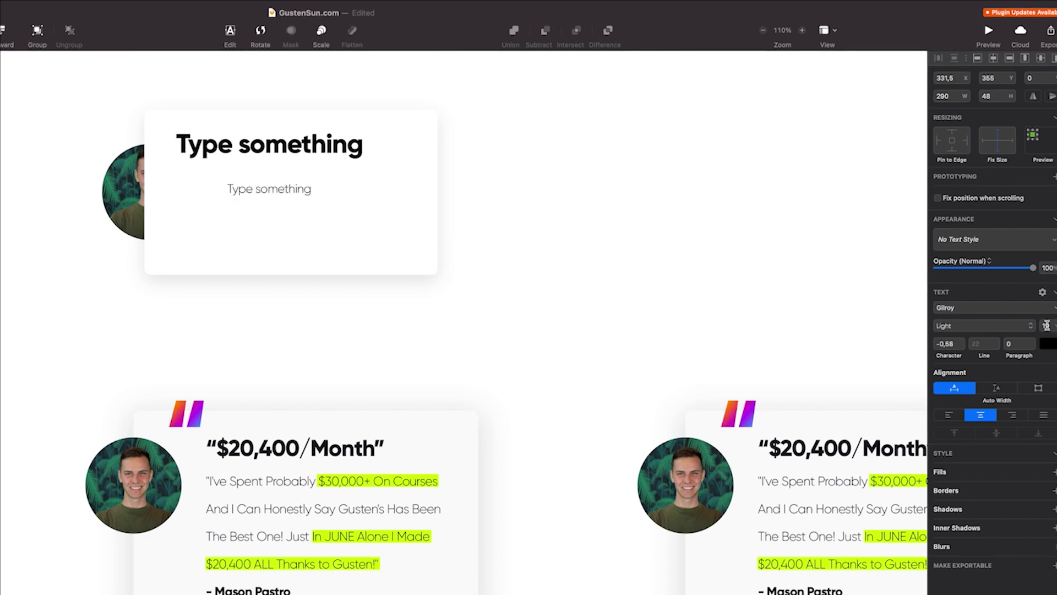
pyautogui.moveTo(303, 192); pyautogui.dragTo(276, 188)
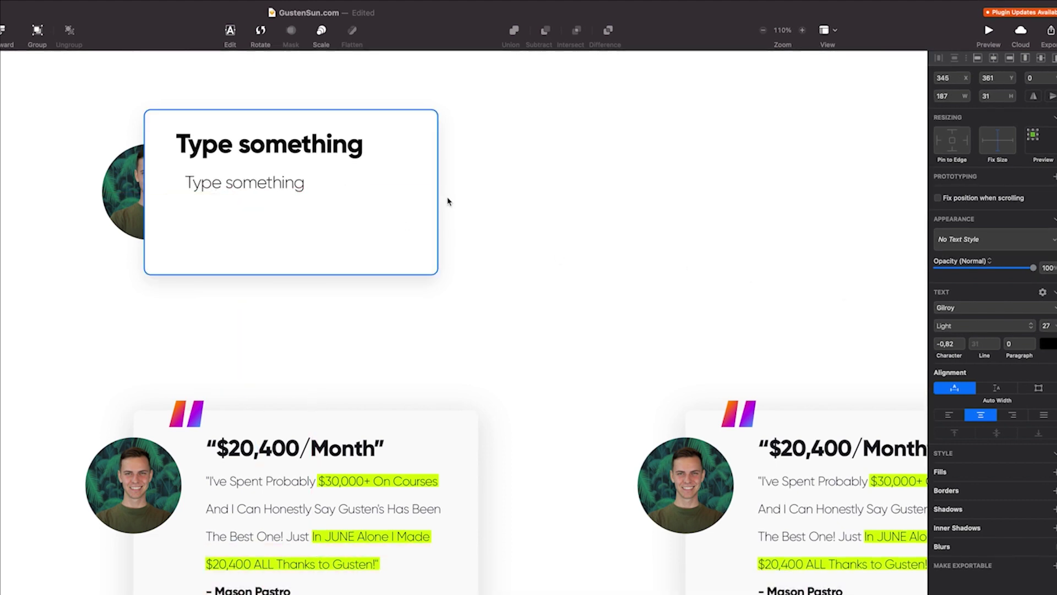
# Enlarge the gradient opening quotation mark on the first finished testimonial card to font size 170
pyautogui.click(178, 416)
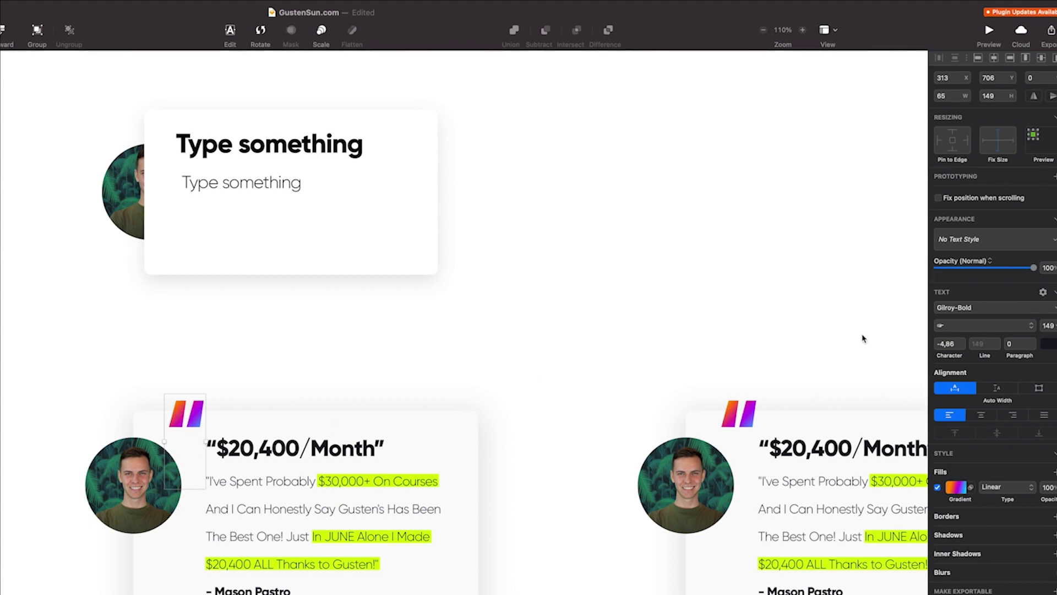
pyautogui.moveTo(210, 386)
pyautogui.mouseDown()
pyautogui.moveTo(190, 429)
pyautogui.moveTo(216, 374)
pyautogui.moveTo(211, 385)
pyautogui.mouseUp()
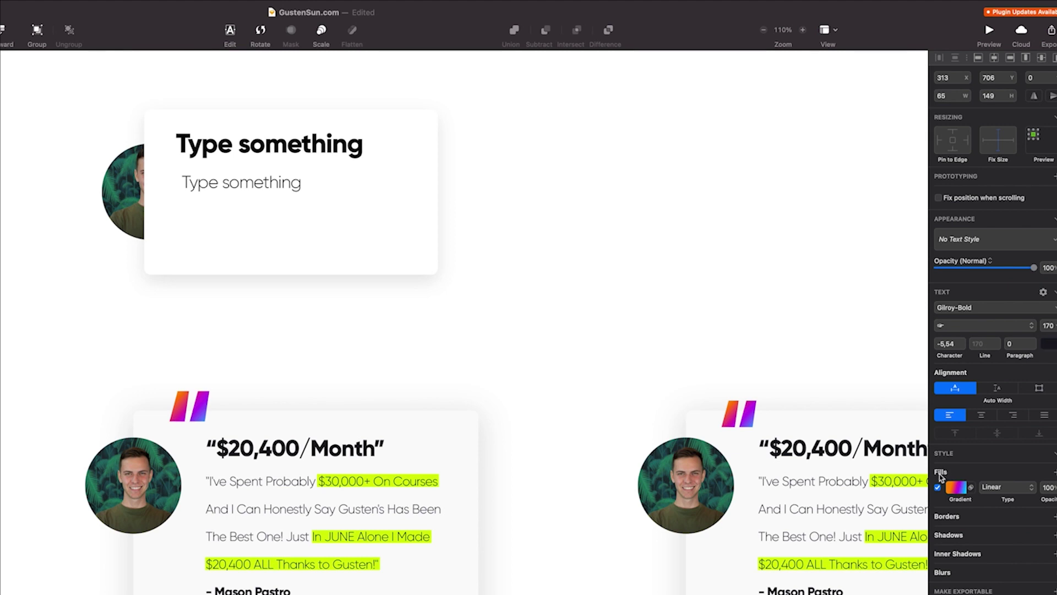
# Move the circular portrait so it slightly overlaps the edge of the new white card beside the headline
pyautogui.click(939, 488)
pyautogui.scroll(-3, 201, 492)
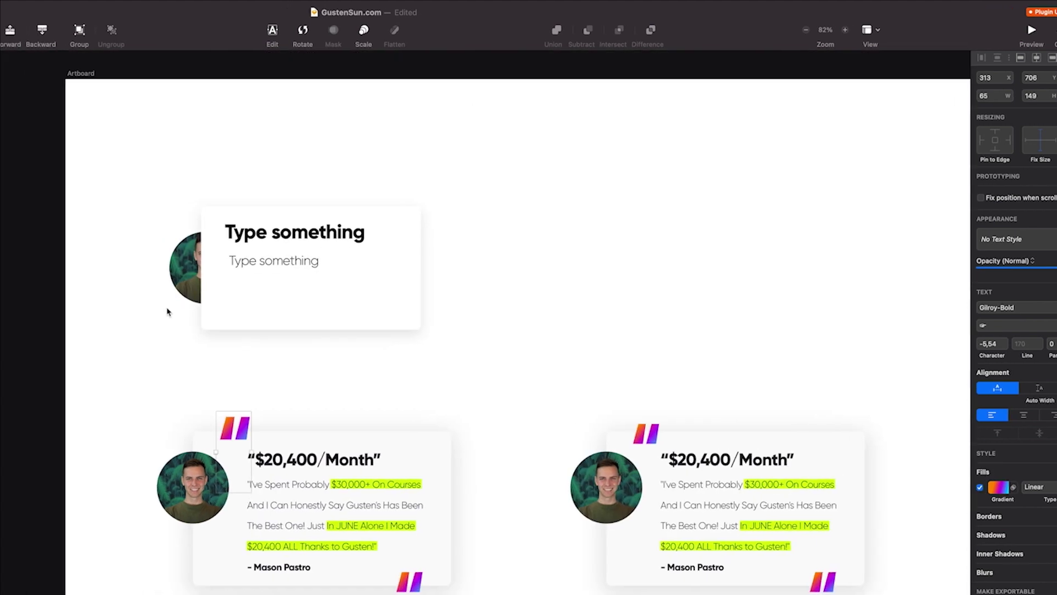
pyautogui.click(178, 251)
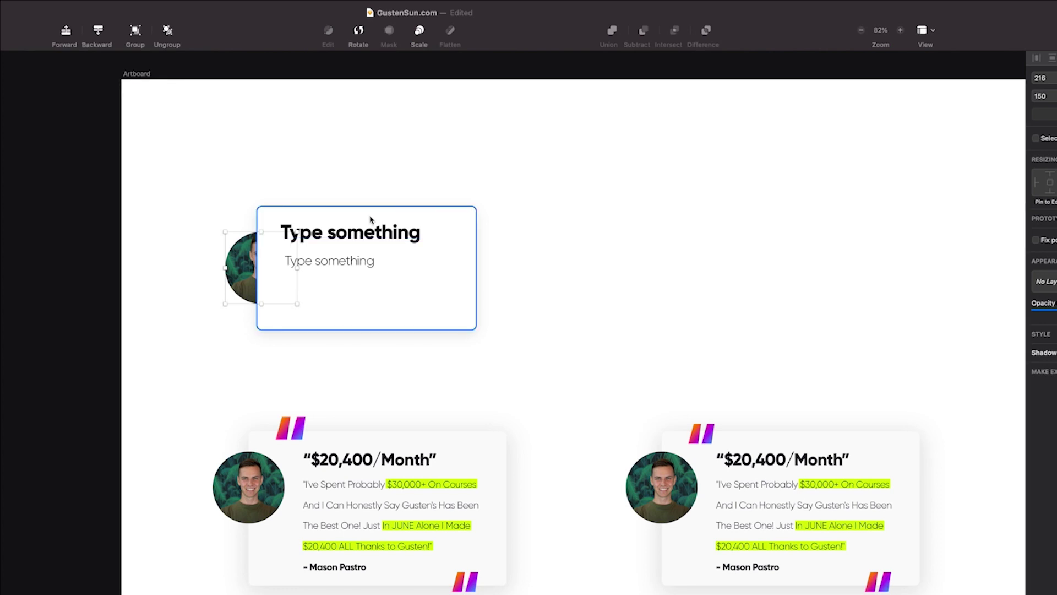
pyautogui.moveTo(245, 265); pyautogui.dragTo(191, 211)
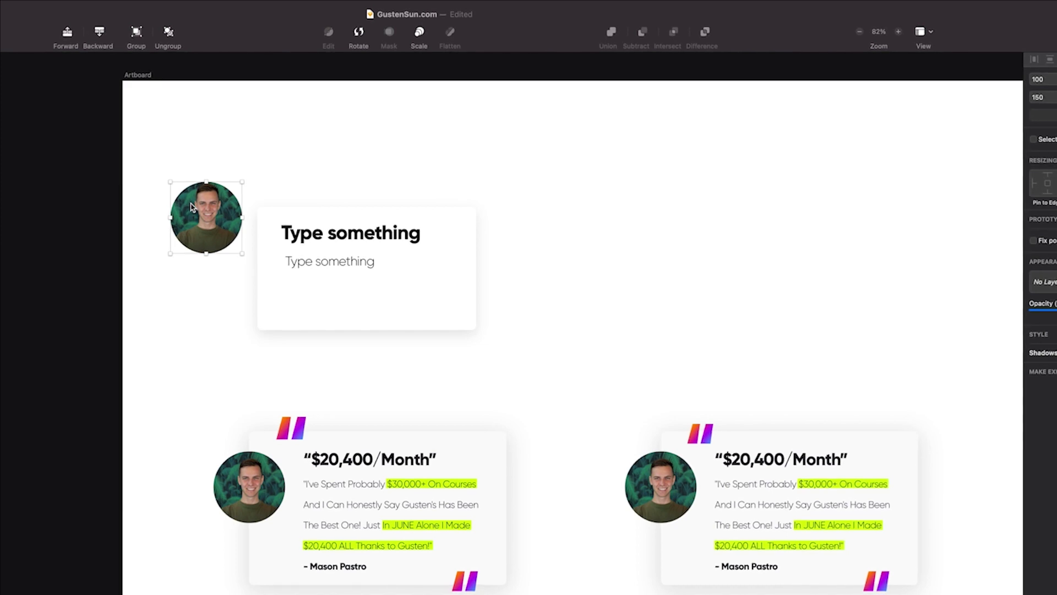
pyautogui.moveTo(191, 207); pyautogui.dragTo(223, 260)
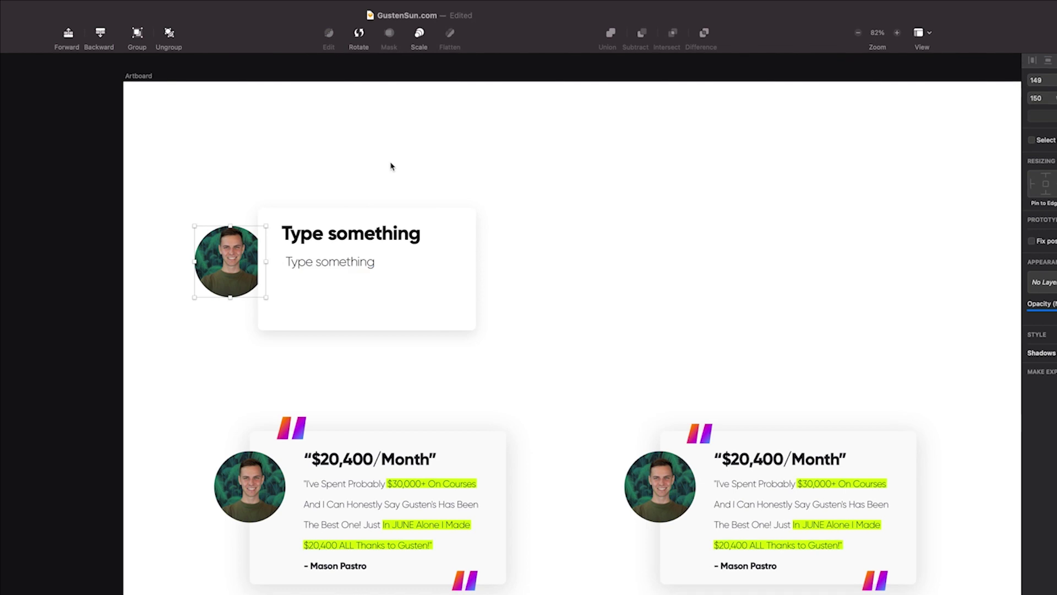
# Send the new white card behind the circular portrait and shift the portrait slightly further onto the card's edge
pyautogui.moveTo(391, 166); pyautogui.dragTo(313, 345)
pyautogui.press('super+g')
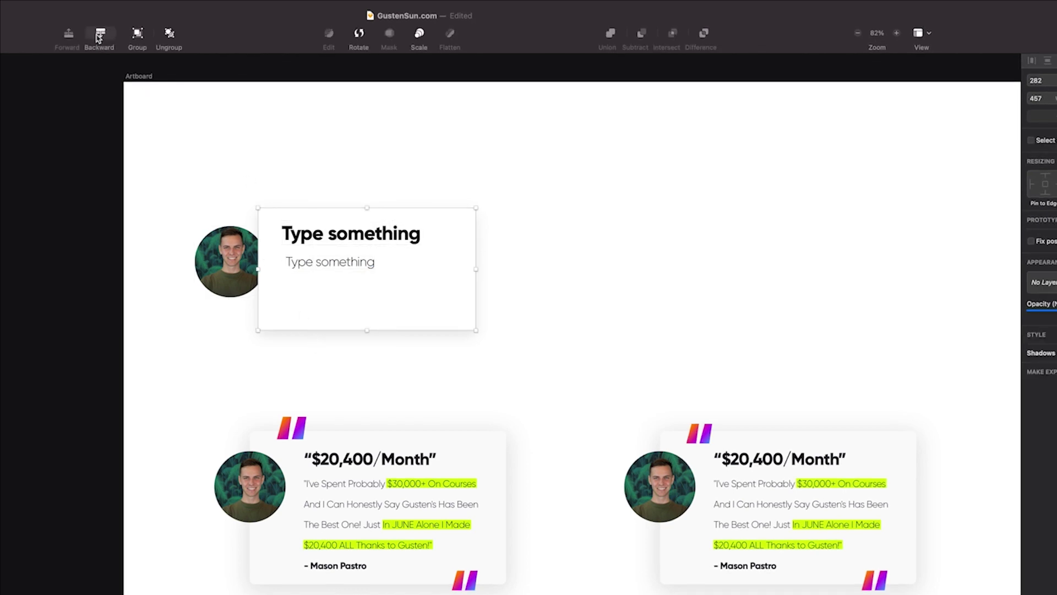
pyautogui.click(99, 34)
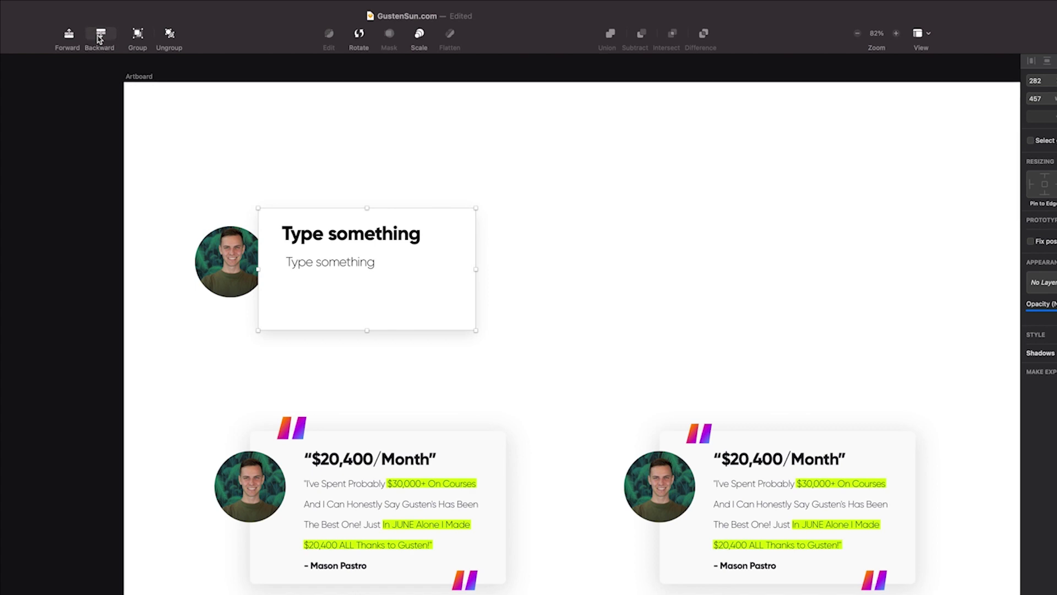
pyautogui.click(113, 158)
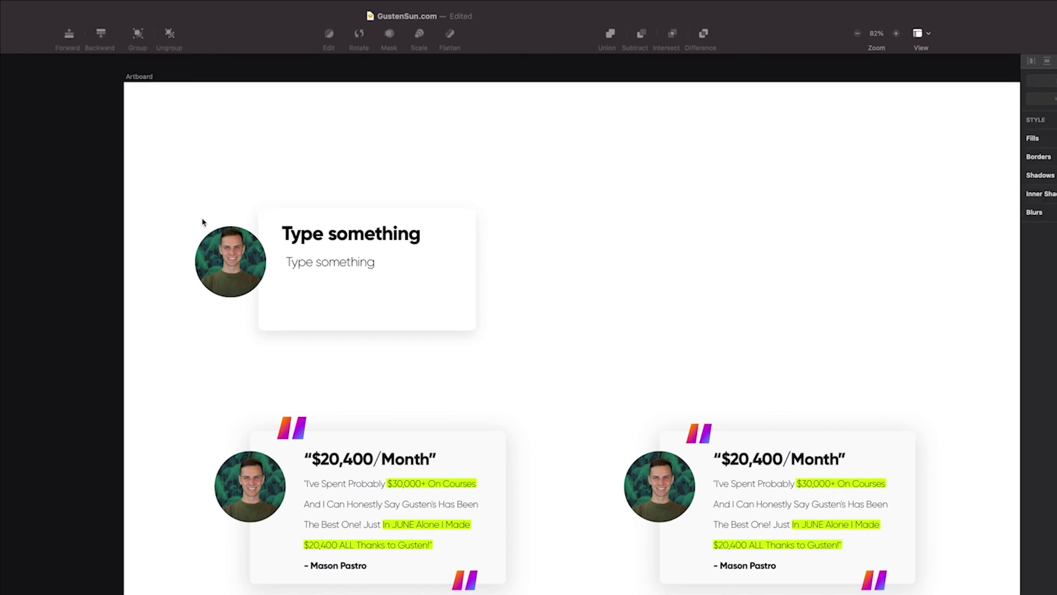
pyautogui.moveTo(221, 277); pyautogui.dragTo(233, 285)
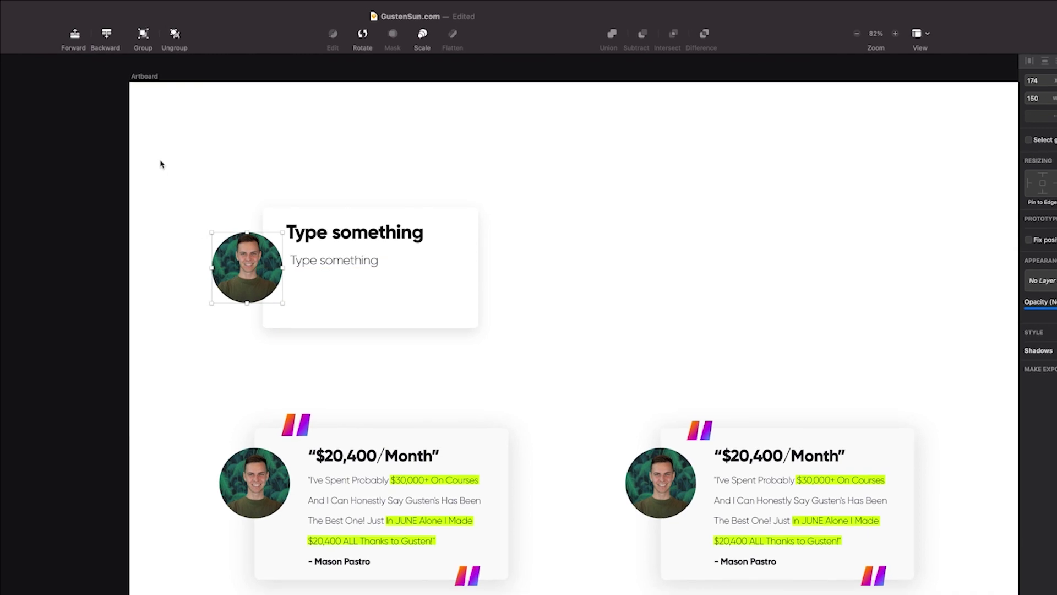
pyautogui.click(154, 163)
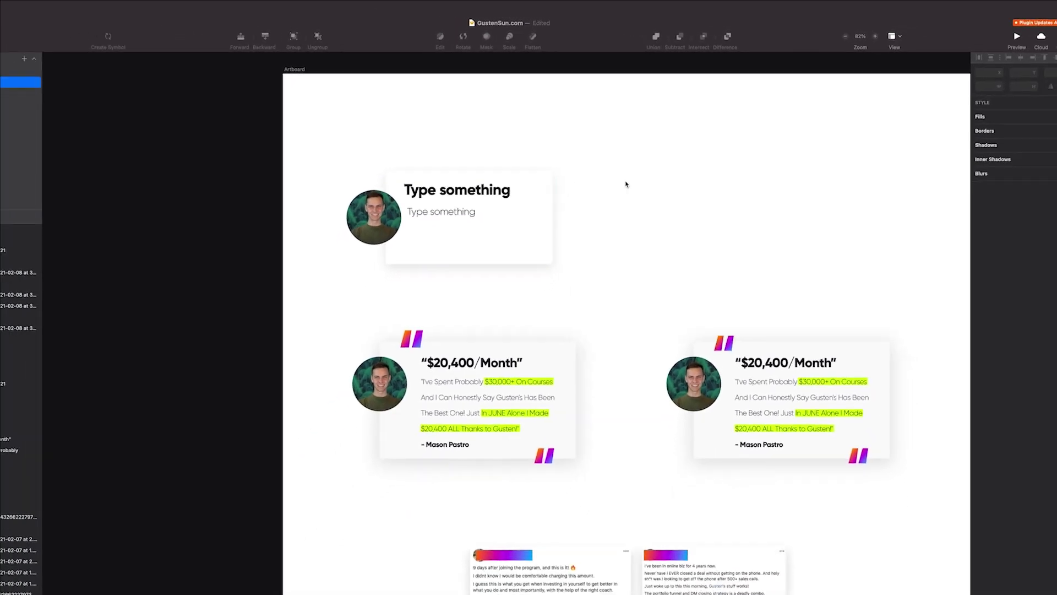
pyautogui.scroll(-2, 626, 184)
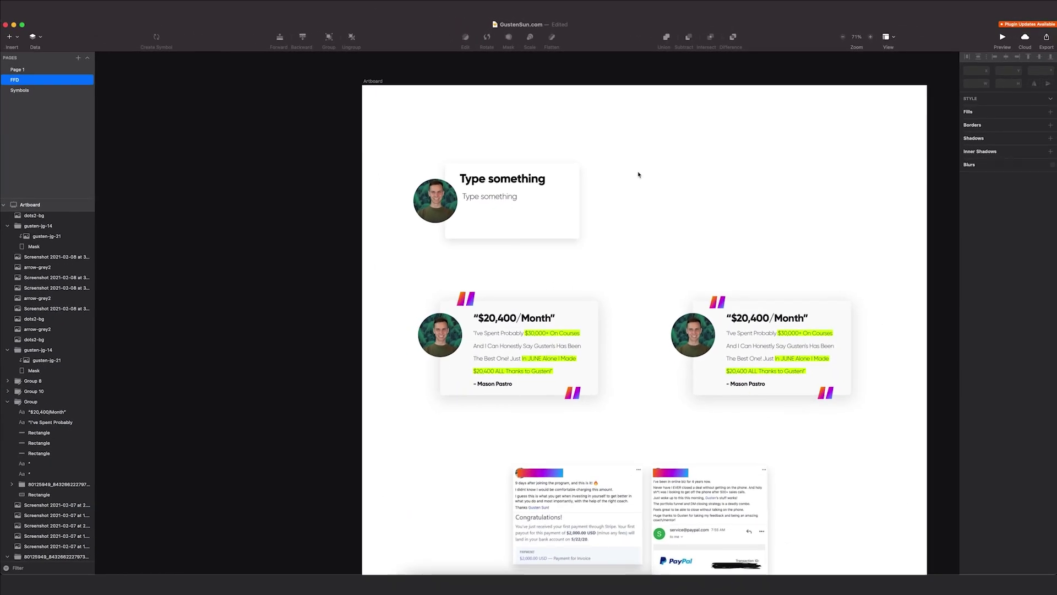
# Ungroup the collage of client message and payment screenshots, including its nested groups, into separate layers
pyautogui.moveTo(630, 147); pyautogui.dragTo(420, 237)
pyautogui.scroll(-4, 585, 357)
pyautogui.scroll(5, 585, 357)
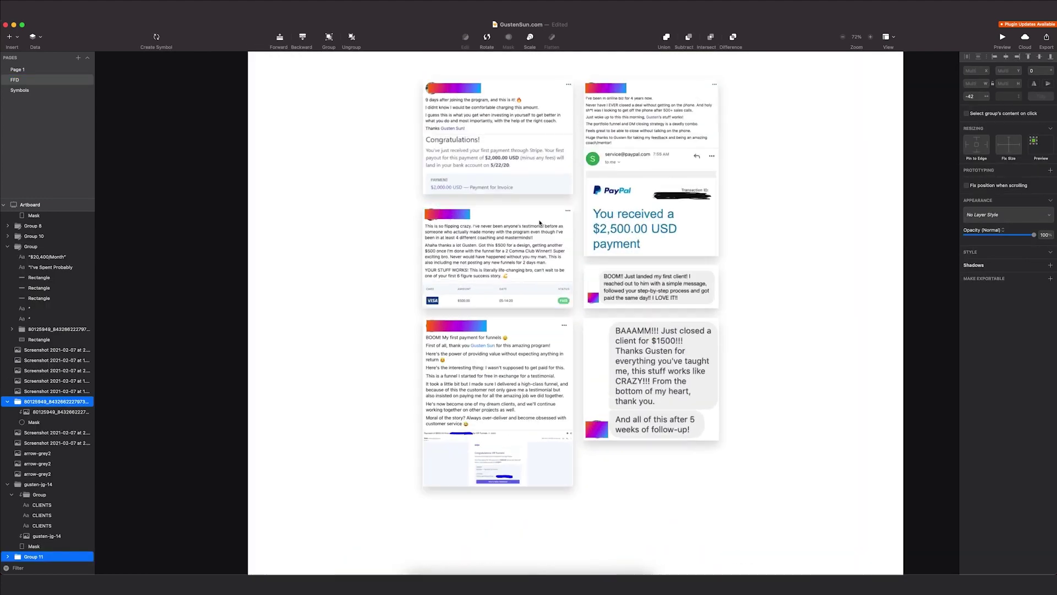
pyautogui.click(654, 216)
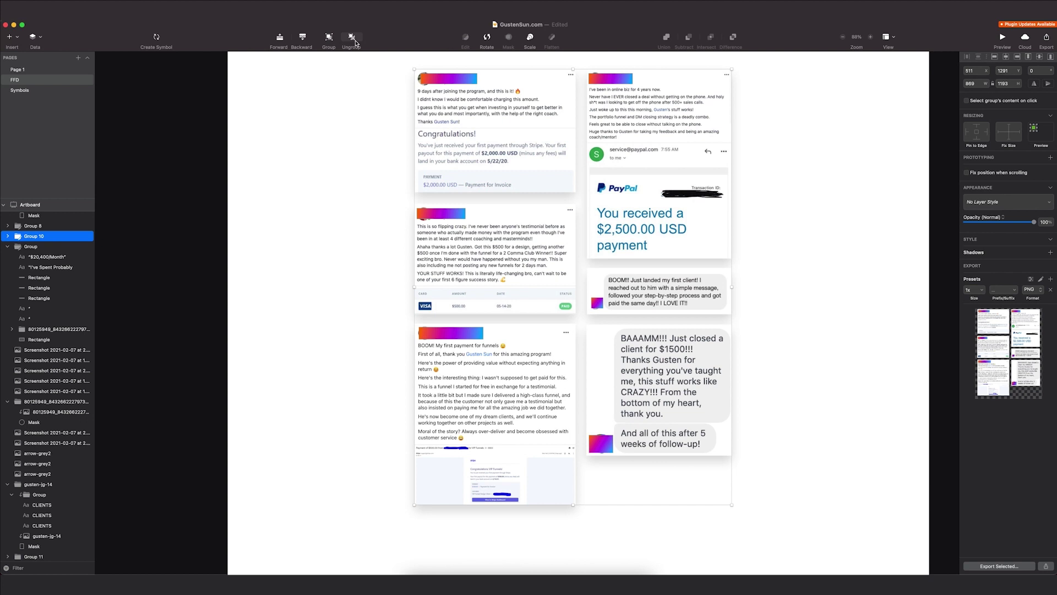
pyautogui.click(355, 43)
pyautogui.click(313, 119)
pyautogui.click(484, 118)
pyautogui.click(350, 40)
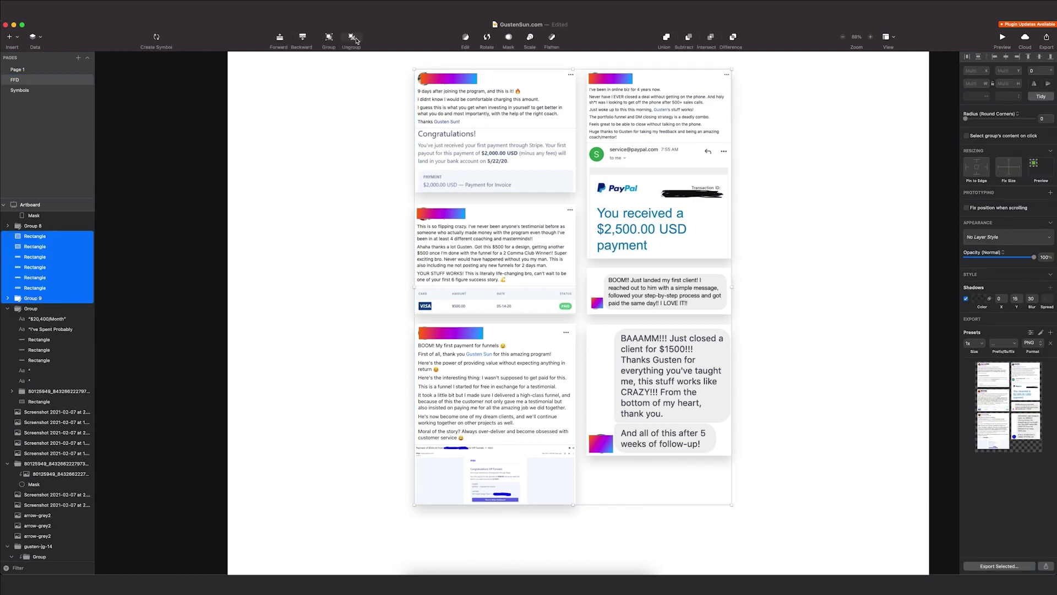
pyautogui.click(350, 40)
pyautogui.click(346, 130)
pyautogui.click(488, 174)
pyautogui.click(374, 171)
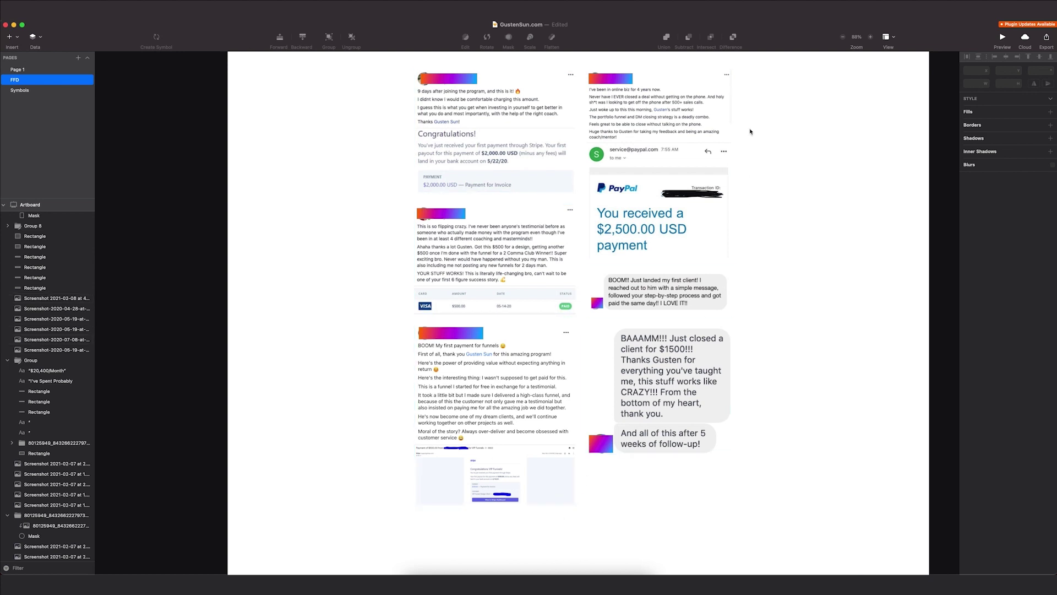
# Select all the proof screenshot layers, turn off their existing shadows and group them together
pyautogui.moveTo(803, 71); pyautogui.dragTo(385, 510)
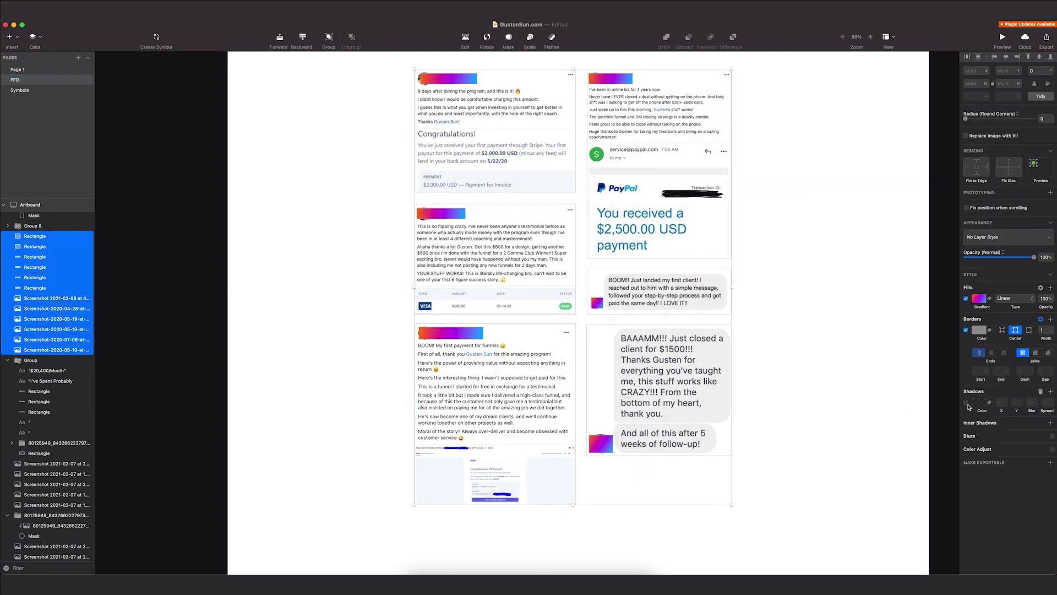
pyautogui.click(967, 403)
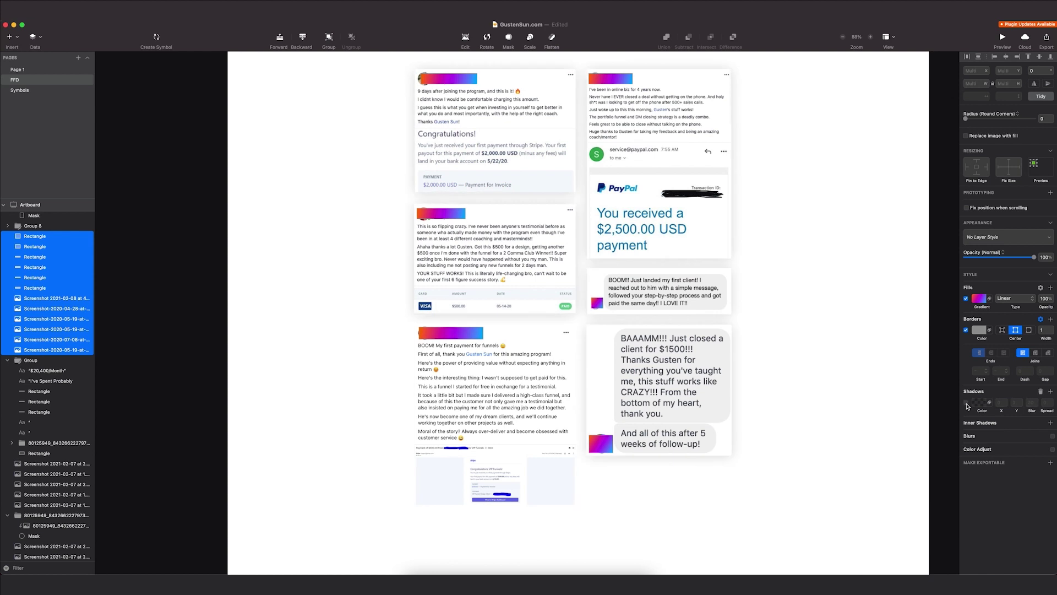
pyautogui.press('super+g')
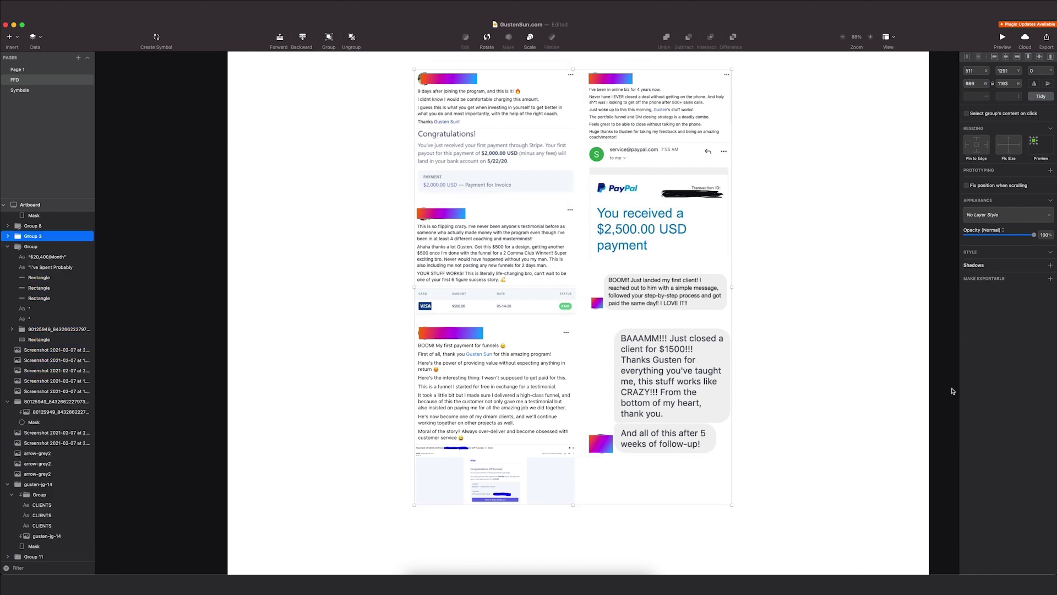
# Add a shadow to the screenshot group with X -2, Y 9 and blur 30, and lower the black shadow colour's opacity
pyautogui.click(979, 265)
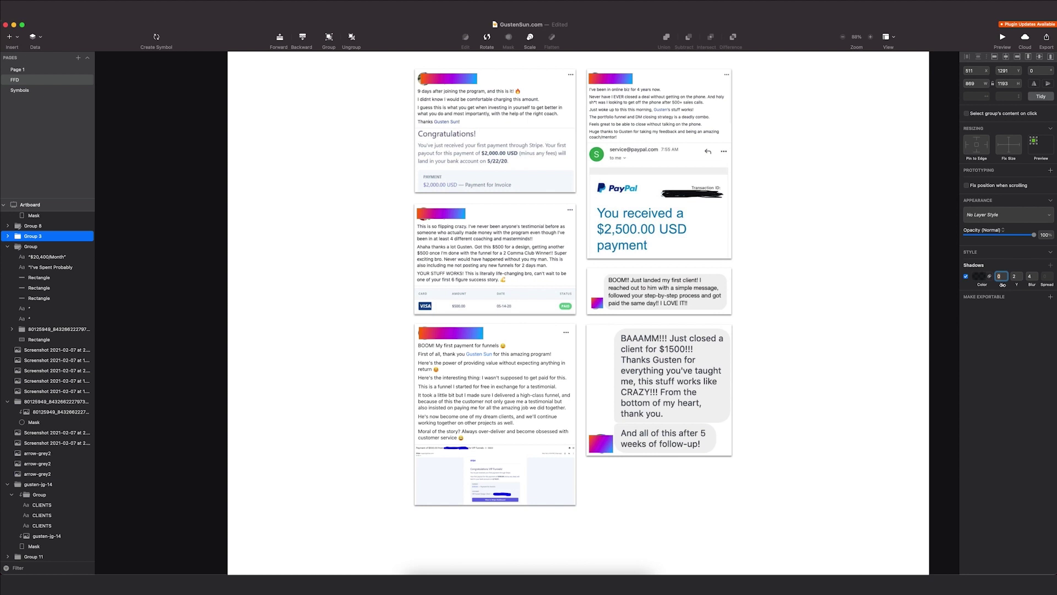
pyautogui.moveTo(1003, 285); pyautogui.dragTo(1038, 285)
pyautogui.click(976, 277)
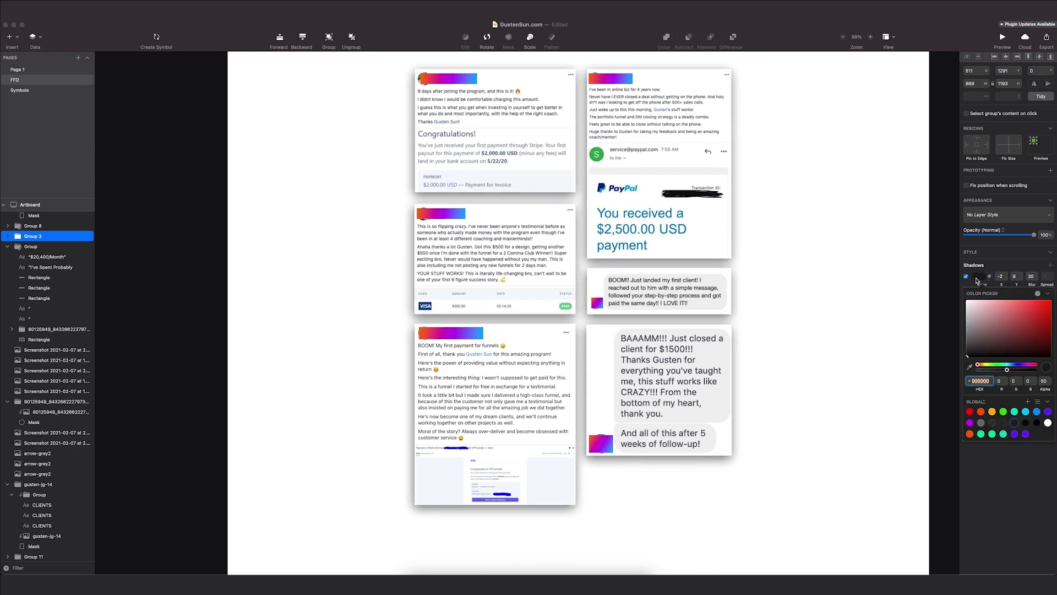
pyautogui.click(990, 369)
pyautogui.click(824, 352)
# Pull the dotted circle pattern off the first purple portrait graphic into the empty space above it
pyautogui.scroll(-3, 818, 351)
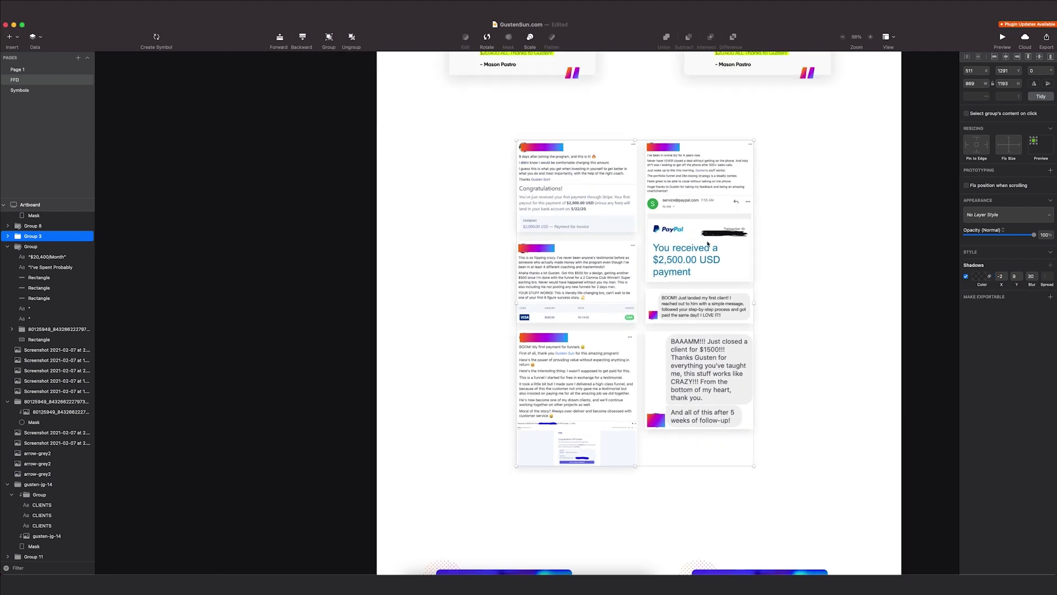
pyautogui.scroll(-5, 559, 226)
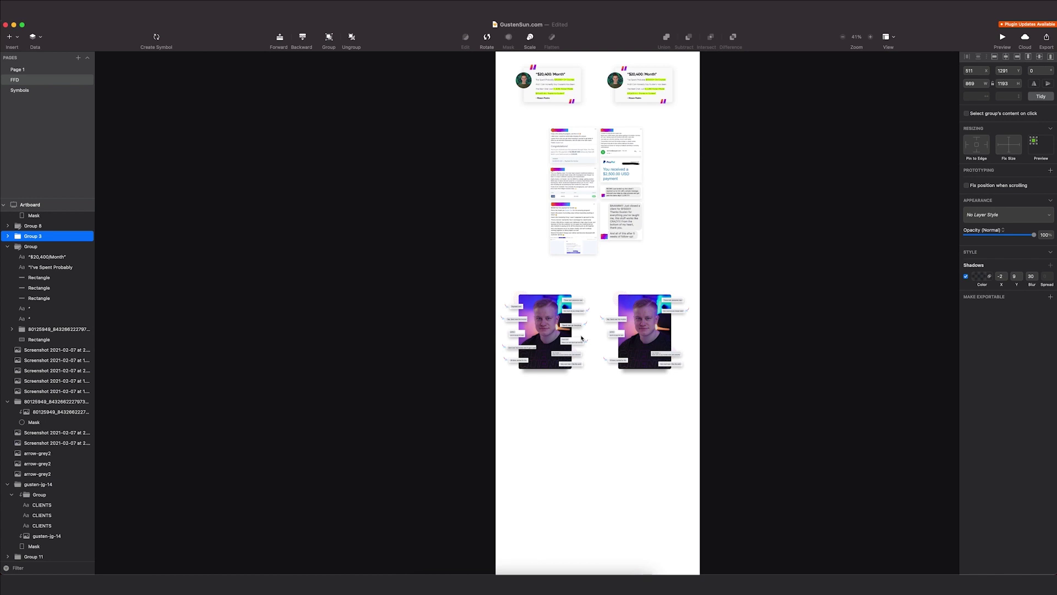
pyautogui.scroll(3, 582, 338)
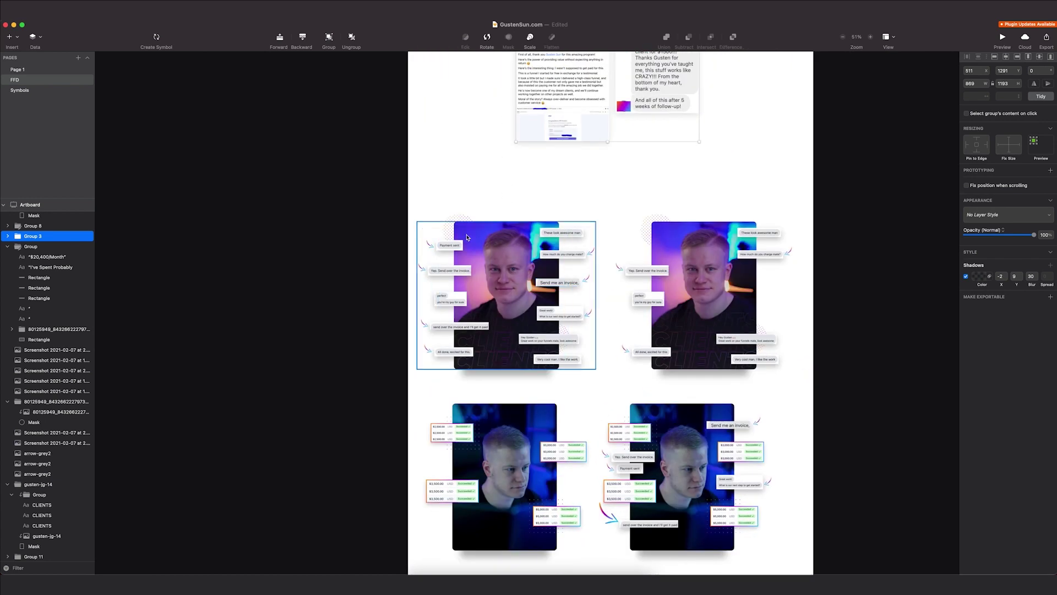
pyautogui.click(467, 237)
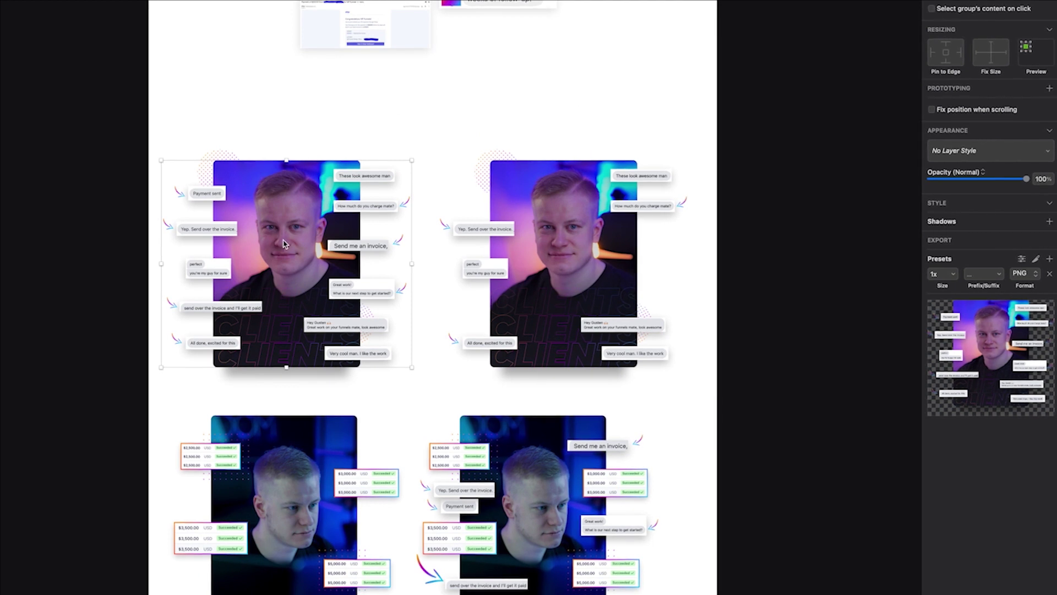
pyautogui.click(227, 156)
pyautogui.moveTo(227, 156); pyautogui.dragTo(217, 66)
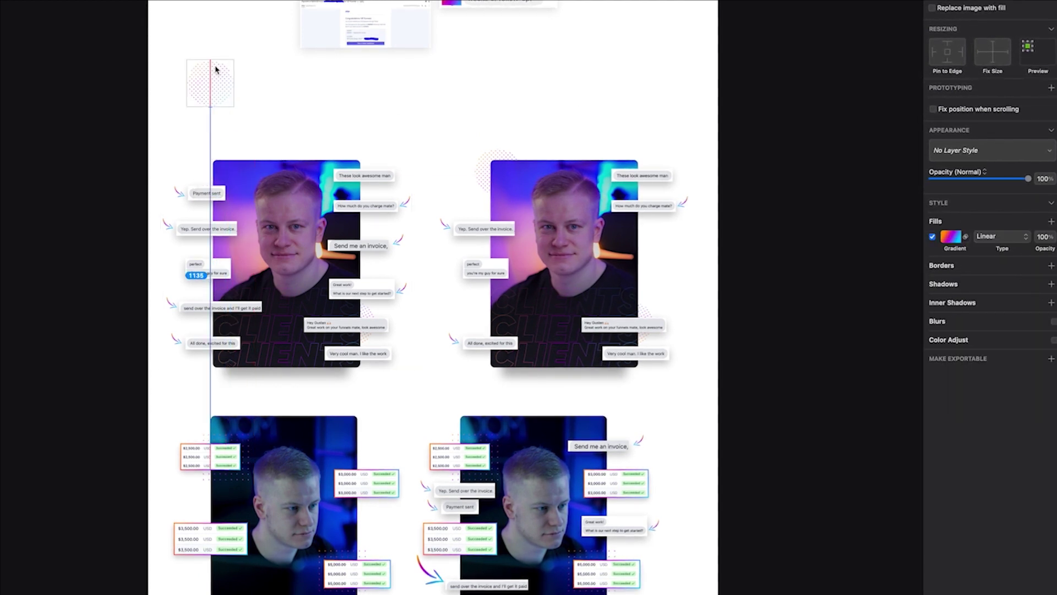
# Turn the dotted circle's gradient fill off and back on to compare the plain and coloured dots
pyautogui.click(933, 236)
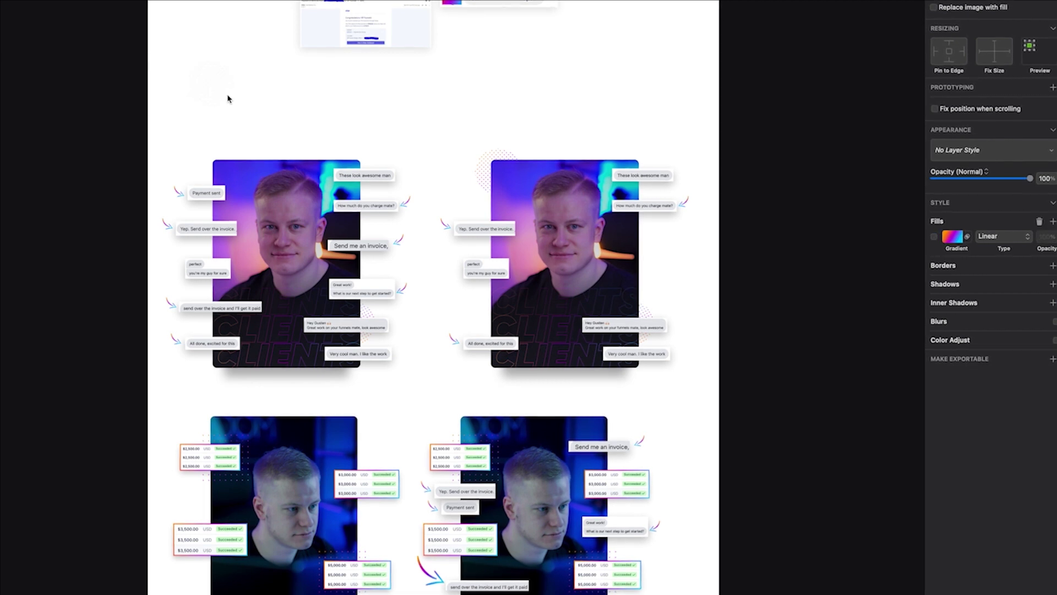
pyautogui.moveTo(216, 81); pyautogui.dragTo(236, 85)
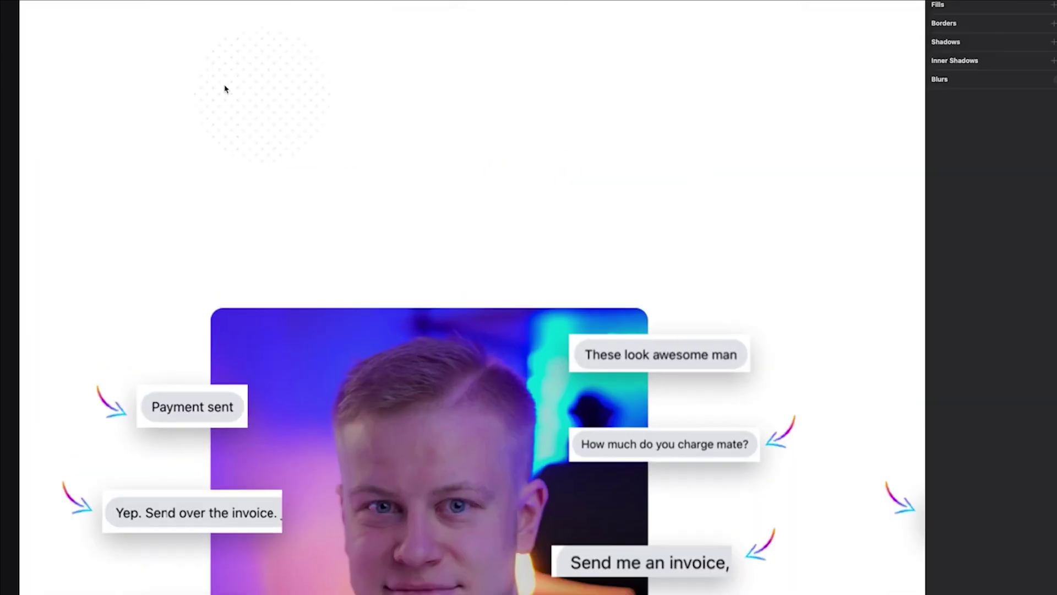
pyautogui.scroll(1, 224, 86)
pyautogui.moveTo(258, 87); pyautogui.dragTo(234, 108)
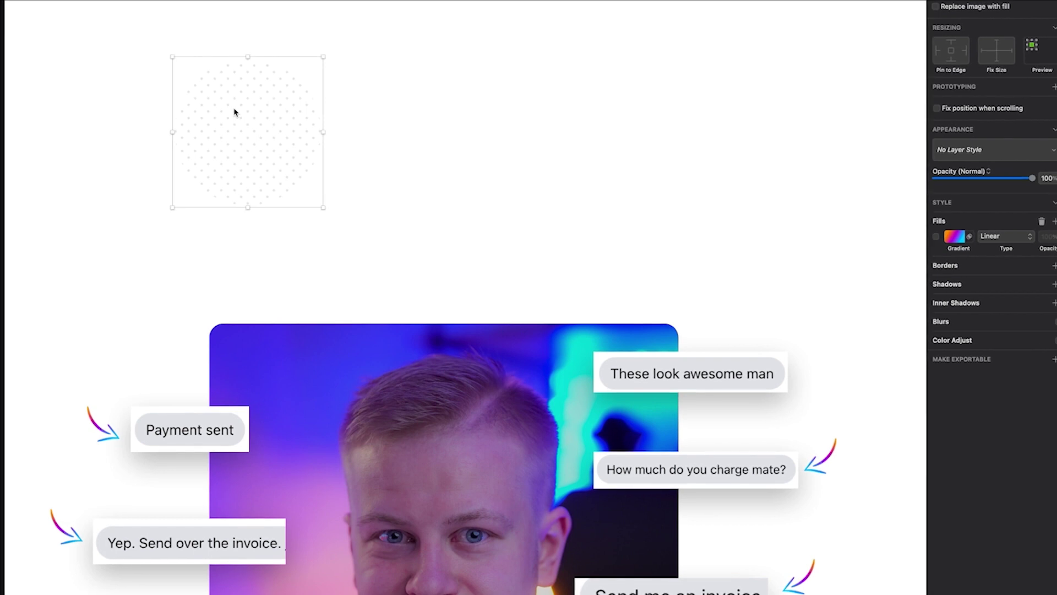
pyautogui.click(936, 238)
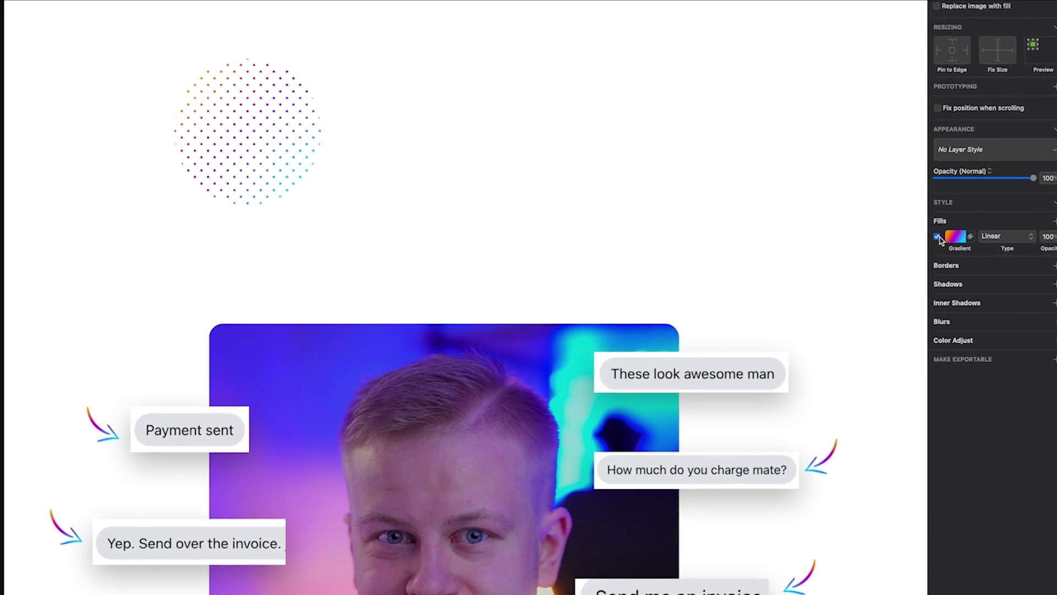
# Recolour the dotted circle's linear gradient with a lighter blue, a dark muted purple and a red-orange stop
pyautogui.click(956, 236)
pyautogui.click(942, 283)
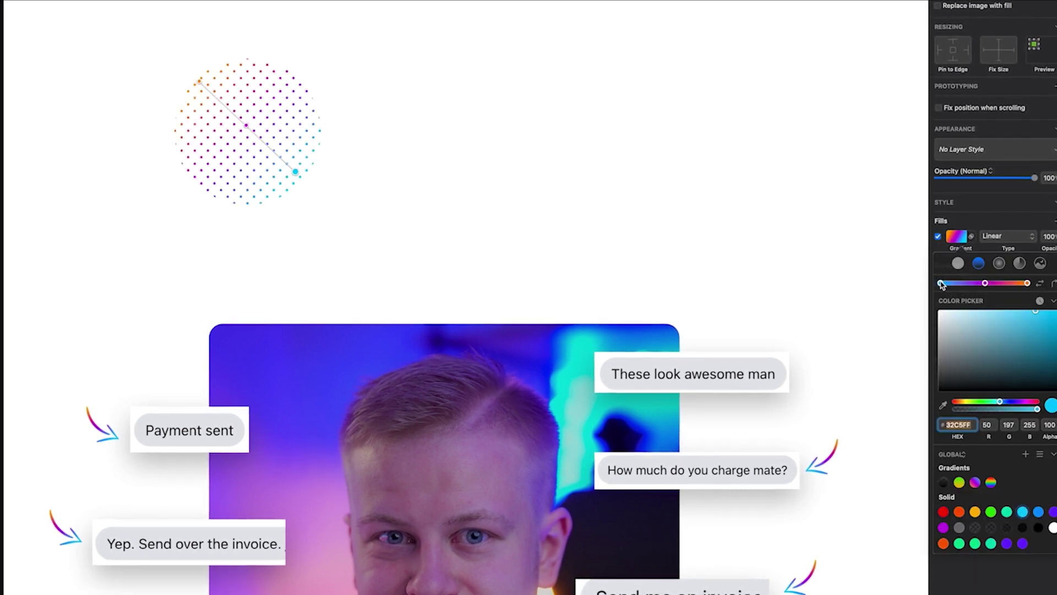
pyautogui.click(985, 283)
pyautogui.click(981, 358)
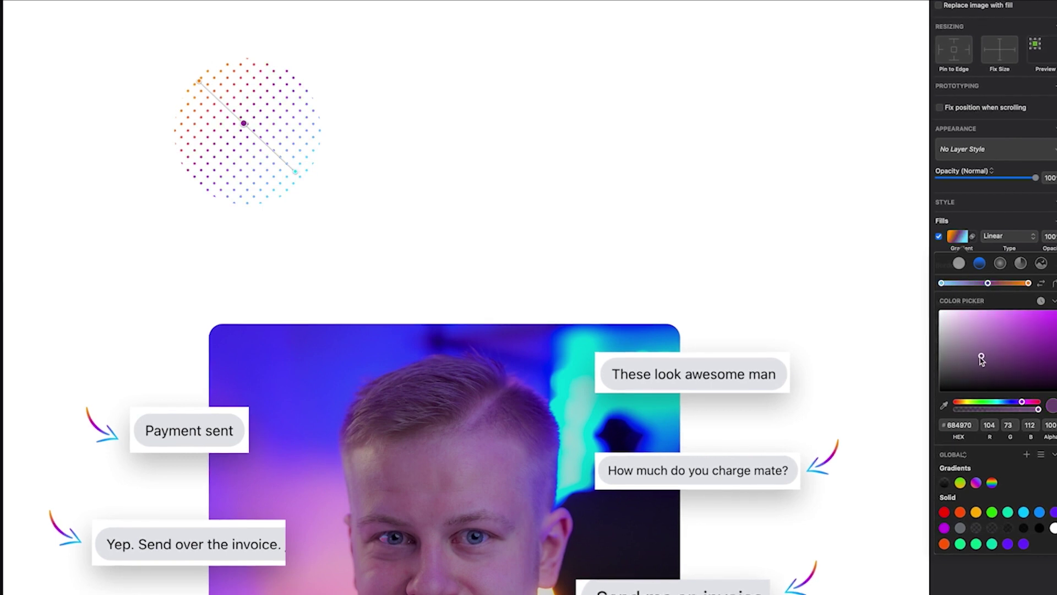
pyautogui.click(1028, 283)
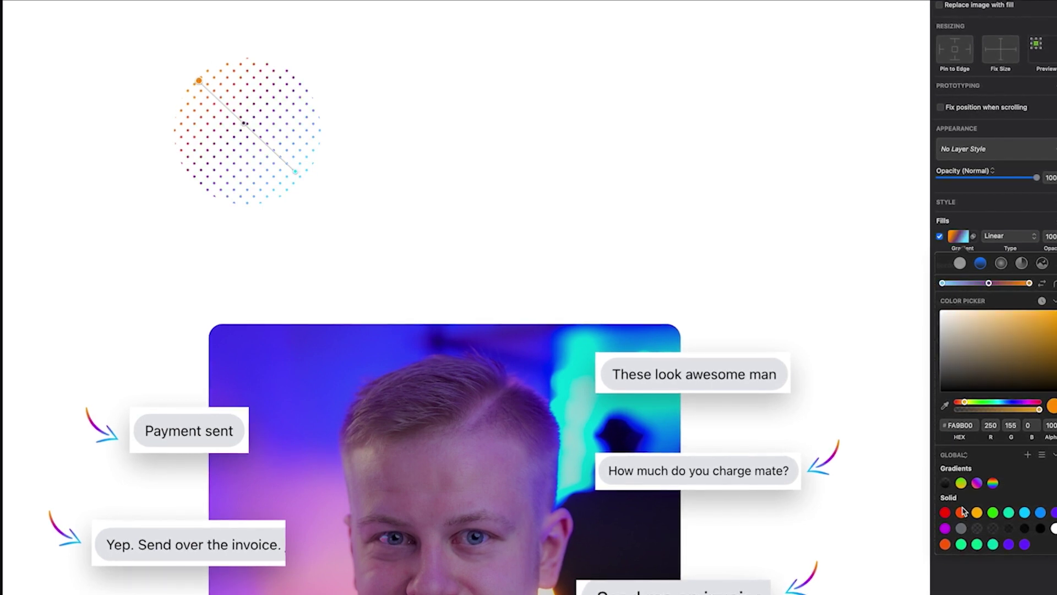
pyautogui.click(483, 202)
# Place the recoloured dotted circle back behind the upper-left corner of the first purple portrait and review the graphics around it
pyautogui.moveTo(258, 154); pyautogui.dragTo(234, 380)
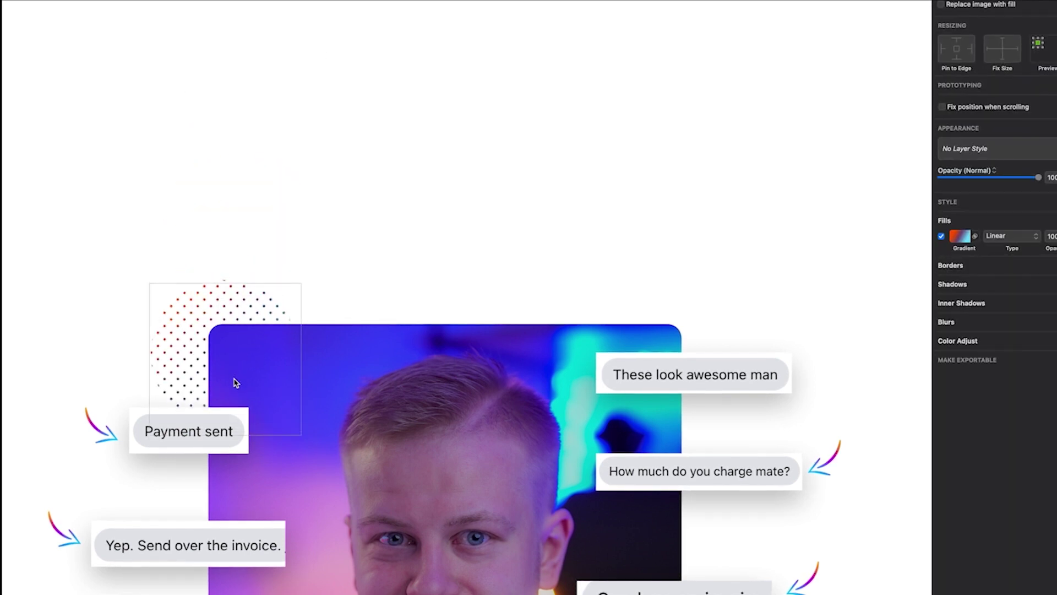
pyautogui.scroll(-5, 134, 167)
pyautogui.scroll(-2, 134, 168)
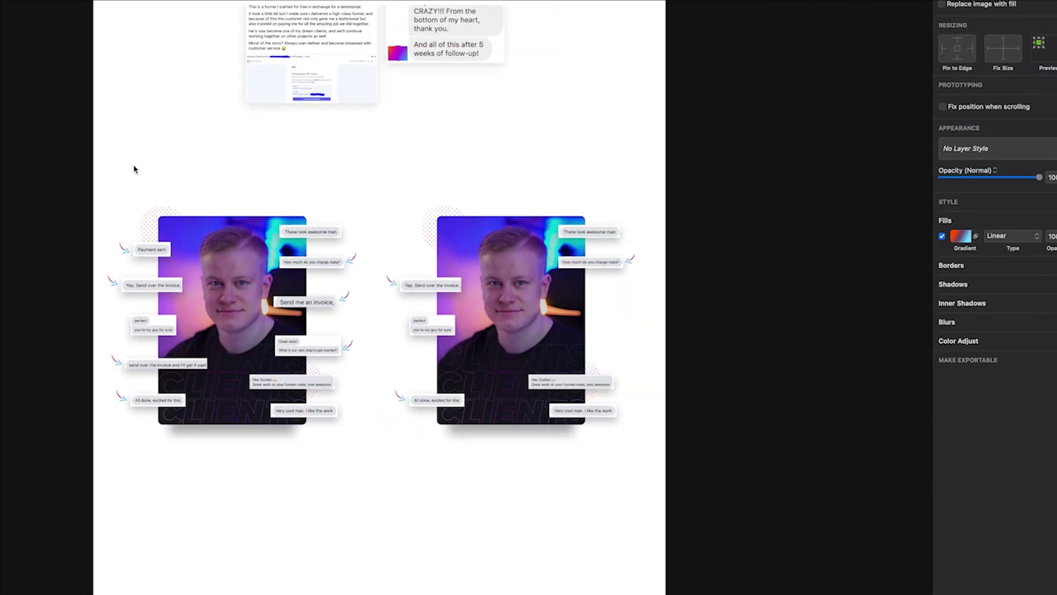
pyautogui.scroll(4, 258, 451)
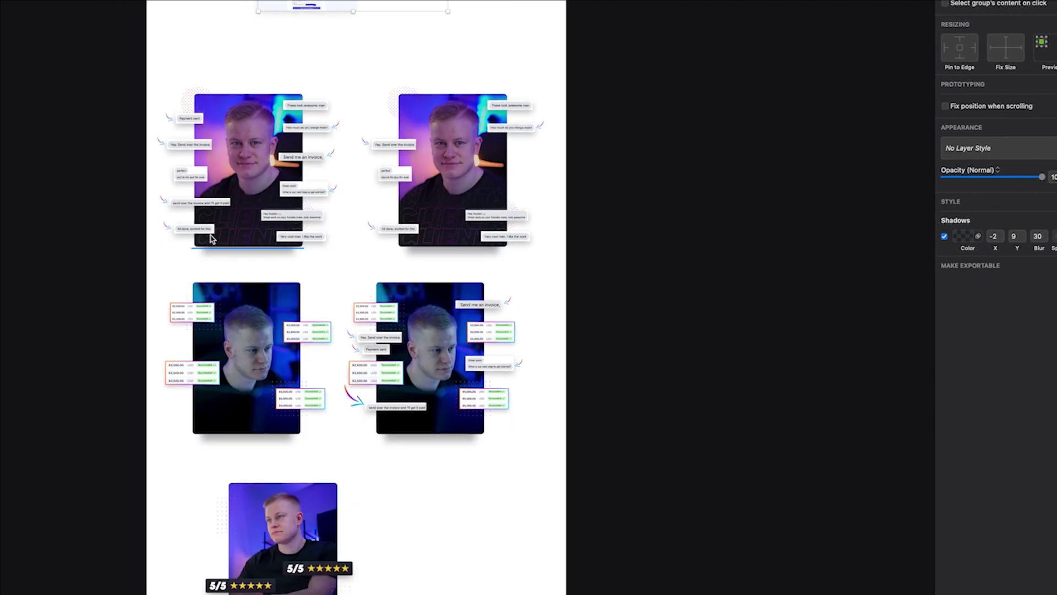
pyautogui.scroll(2, 212, 239)
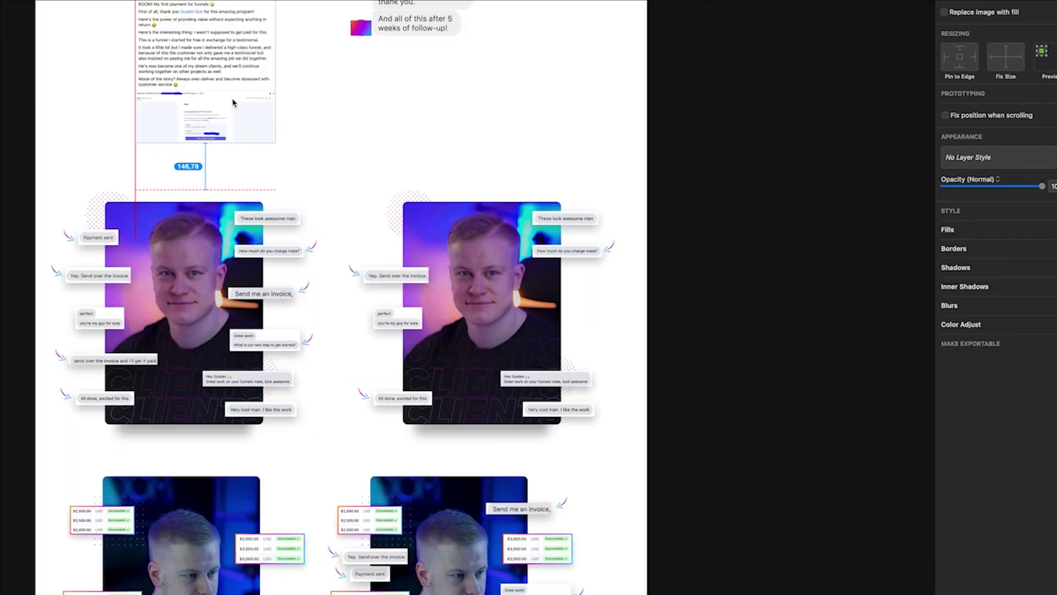
# Crop the testimonial post screenshot above the first purple portrait down to the small payment message at its bottom, 181 × 121
pyautogui.moveTo(233, 102); pyautogui.dragTo(228, 111)
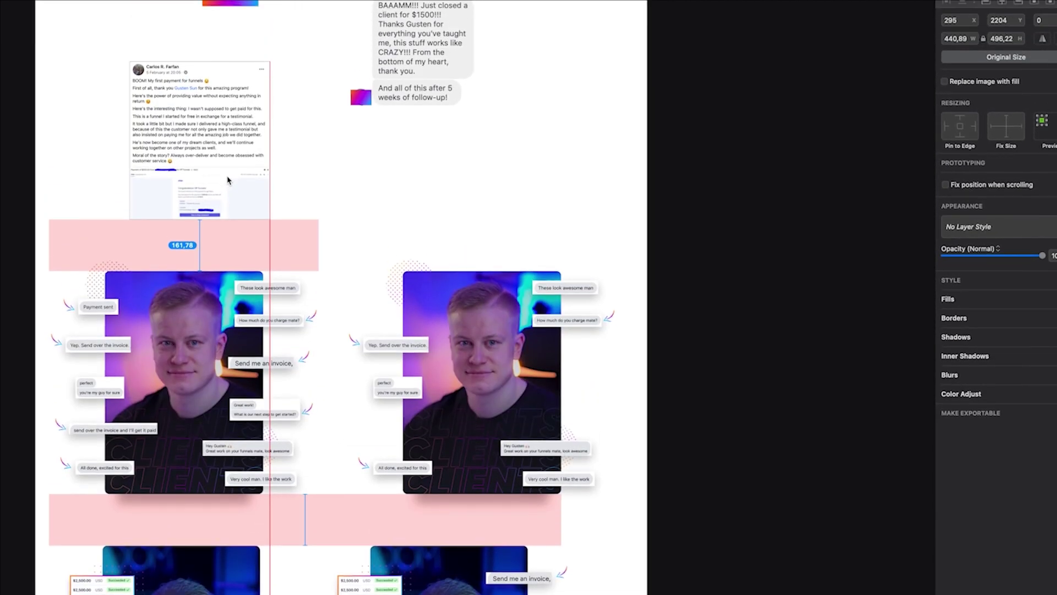
pyautogui.press('alt')
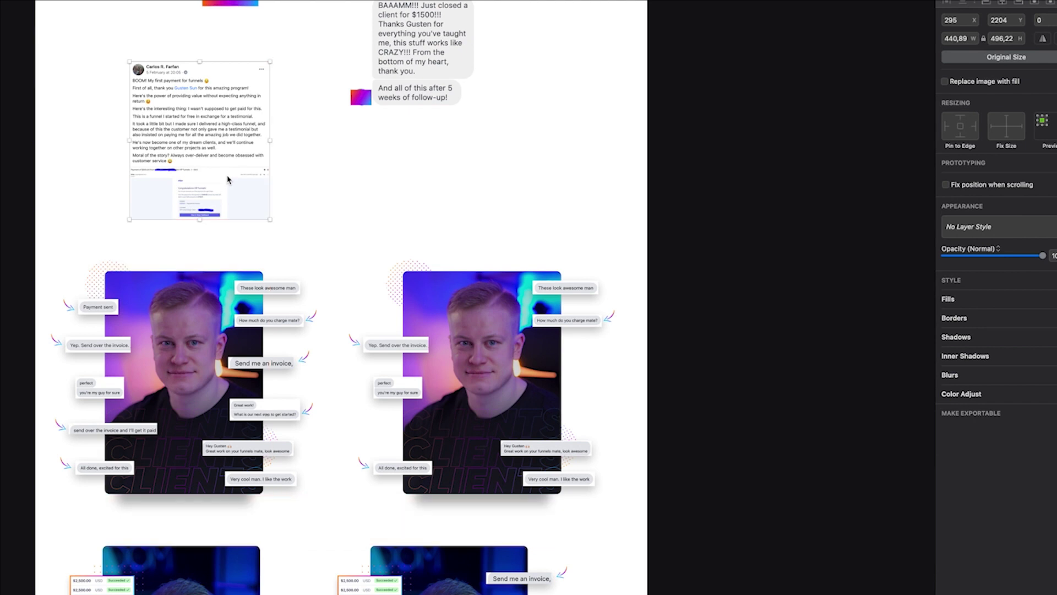
pyautogui.doubleClick(228, 179)
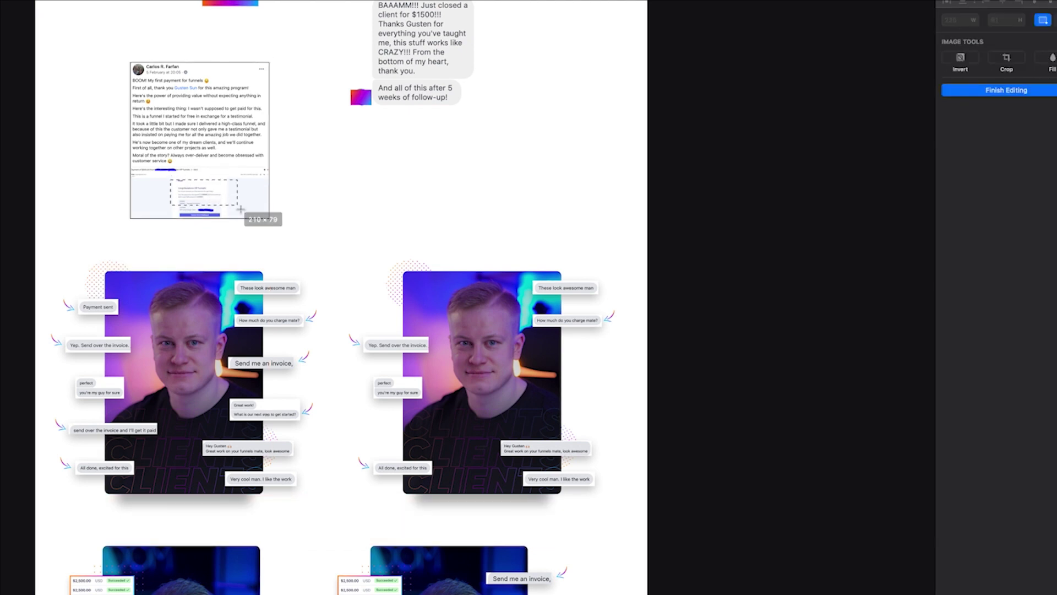
pyautogui.moveTo(240, 209); pyautogui.dragTo(236, 220)
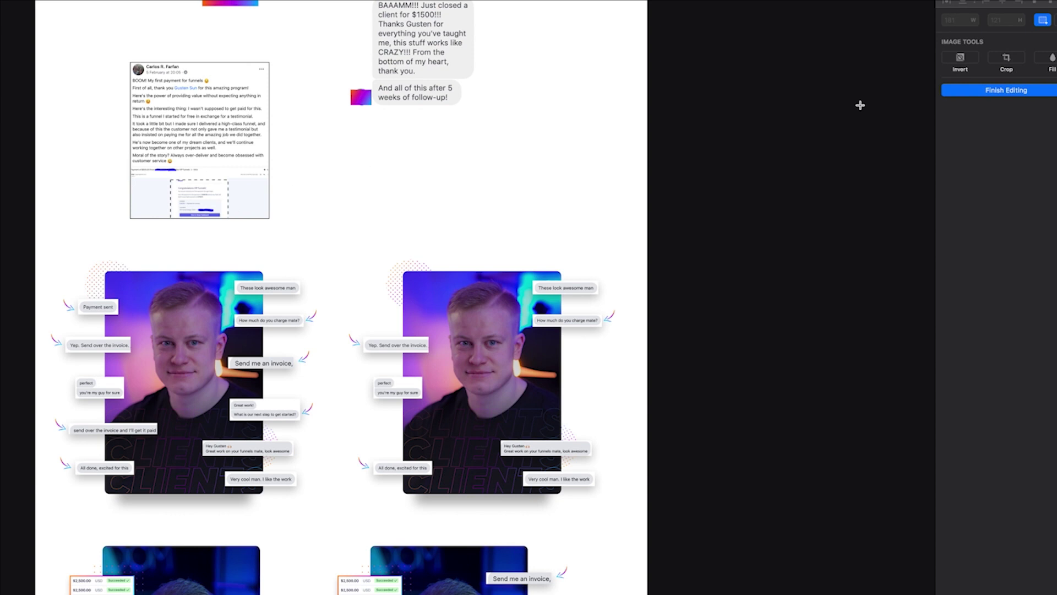
pyautogui.click(1018, 59)
pyautogui.click(1010, 91)
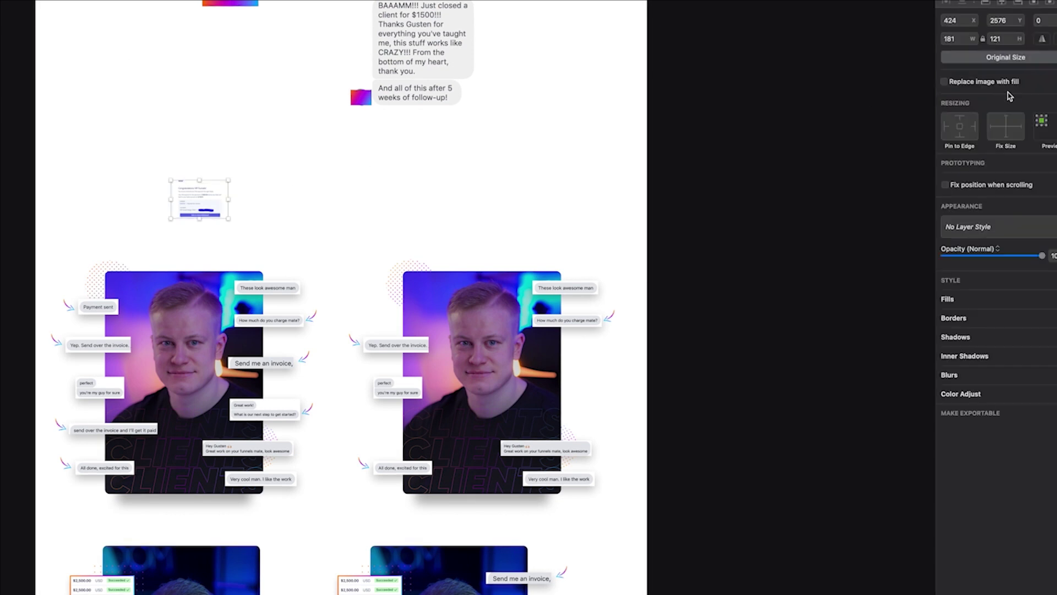
# Give the cropped payment message a faint black shadow with Y 6 and blur 19, and place it beside the chat screenshot
pyautogui.click(982, 337)
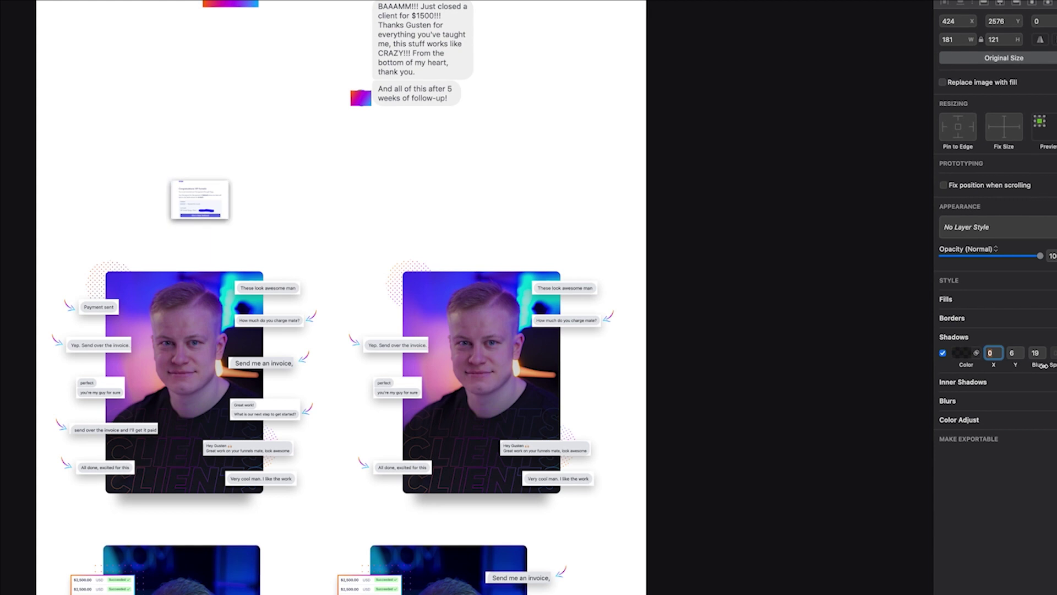
pyautogui.click(962, 353)
pyautogui.moveTo(998, 489); pyautogui.dragTo(967, 488)
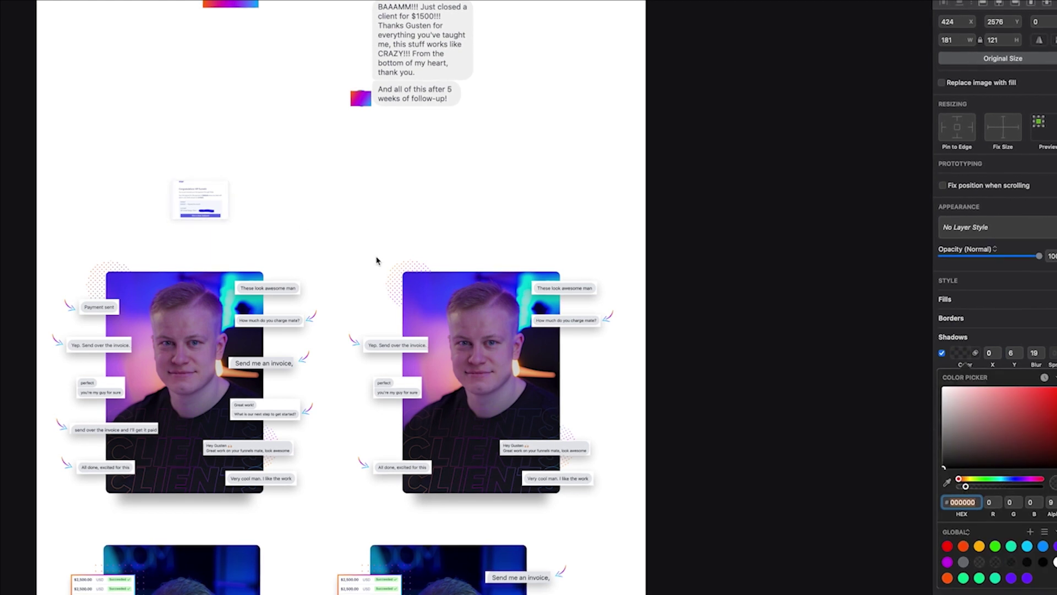
pyautogui.click(378, 259)
pyautogui.moveTo(192, 209); pyautogui.dragTo(247, 85)
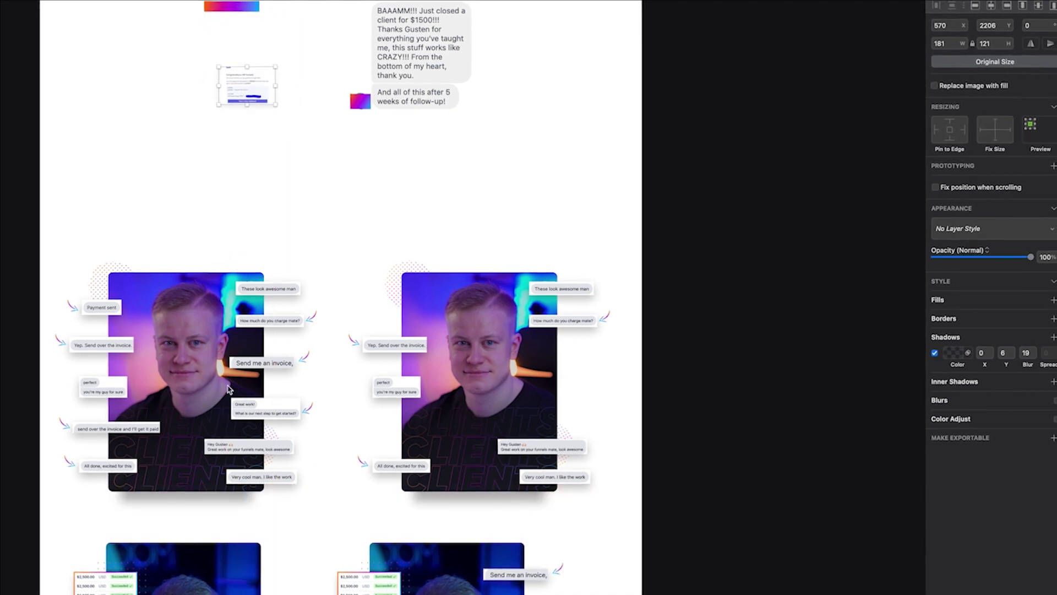
# Review the purple and blue portrait graphics with their overlapping message snippets, payment cards and dot patterns
pyautogui.scroll(3, 229, 419)
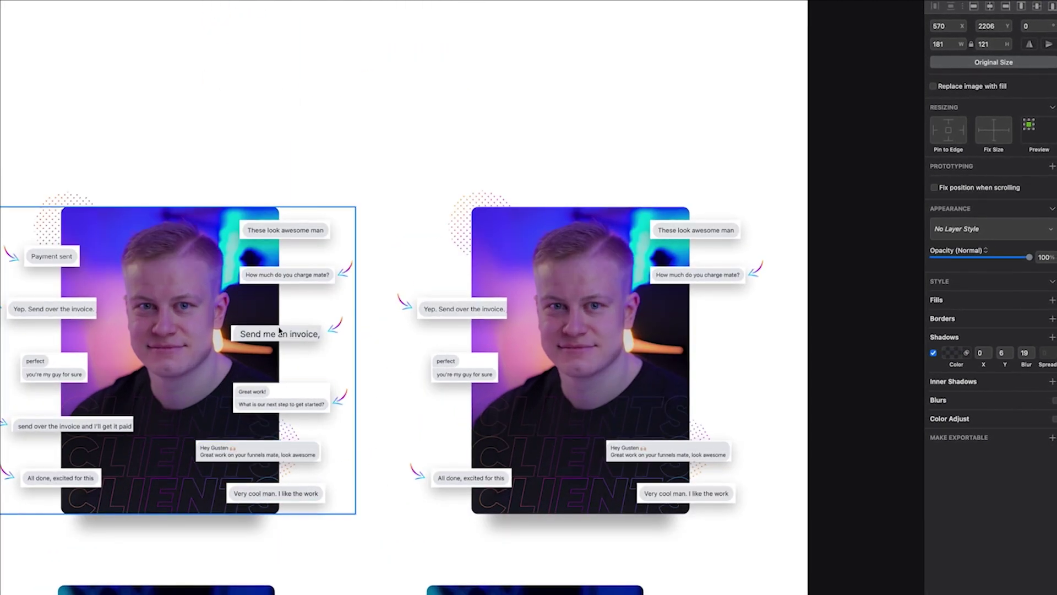
pyautogui.scroll(-6, 298, 241)
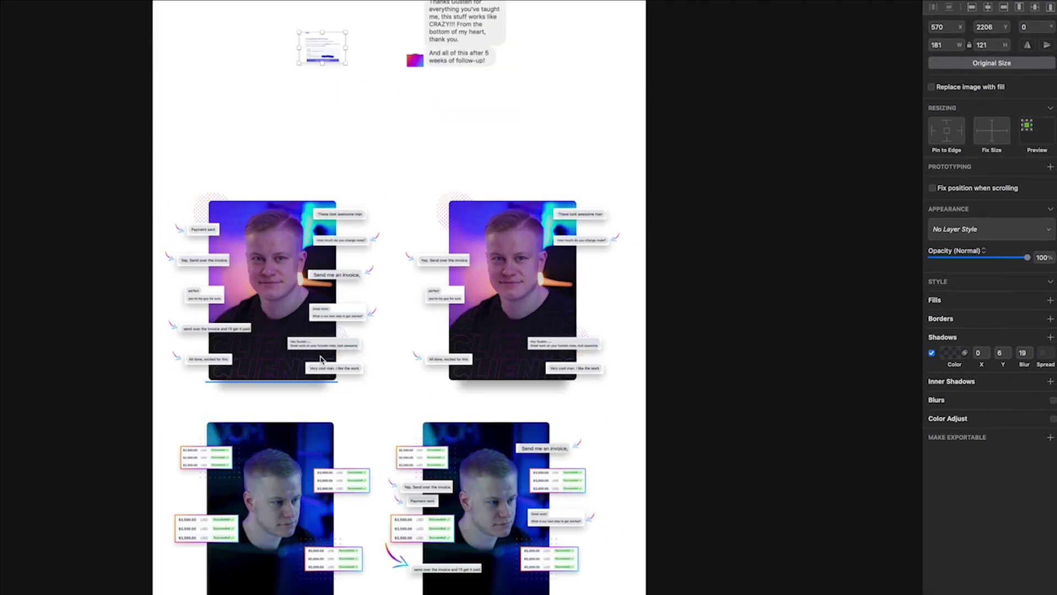
pyautogui.scroll(3, 551, 253)
pyautogui.click(251, 300)
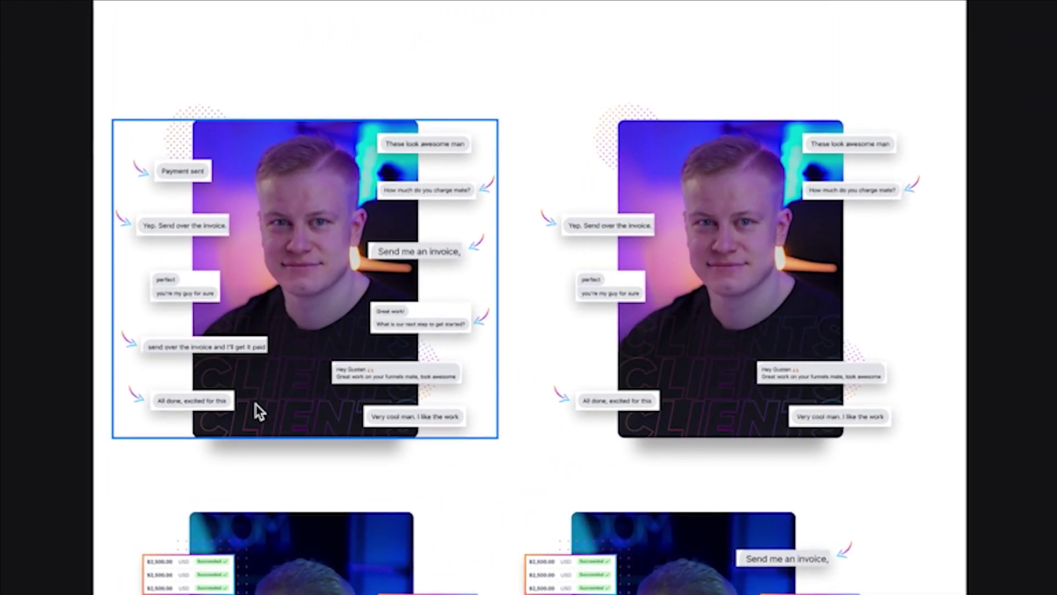
pyautogui.click(146, 31)
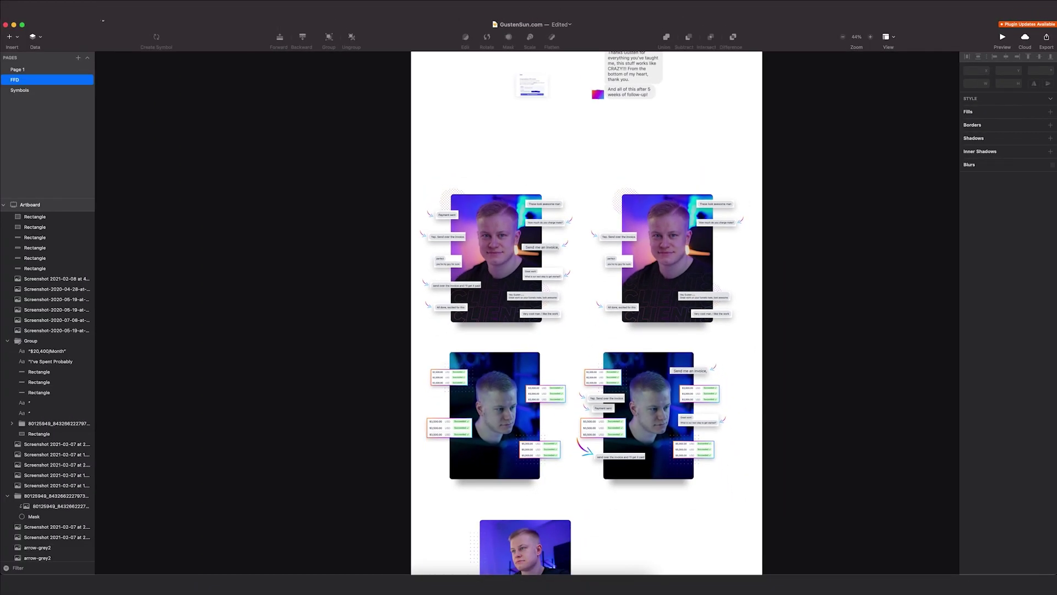
pyautogui.click(97, 16)
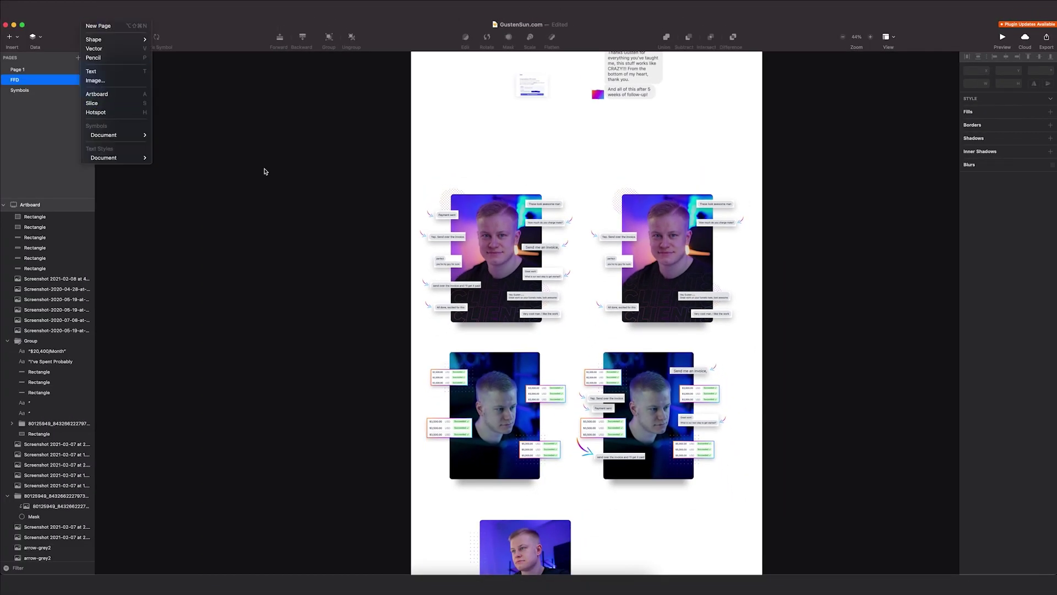
pyautogui.click(265, 171)
pyautogui.click(541, 220)
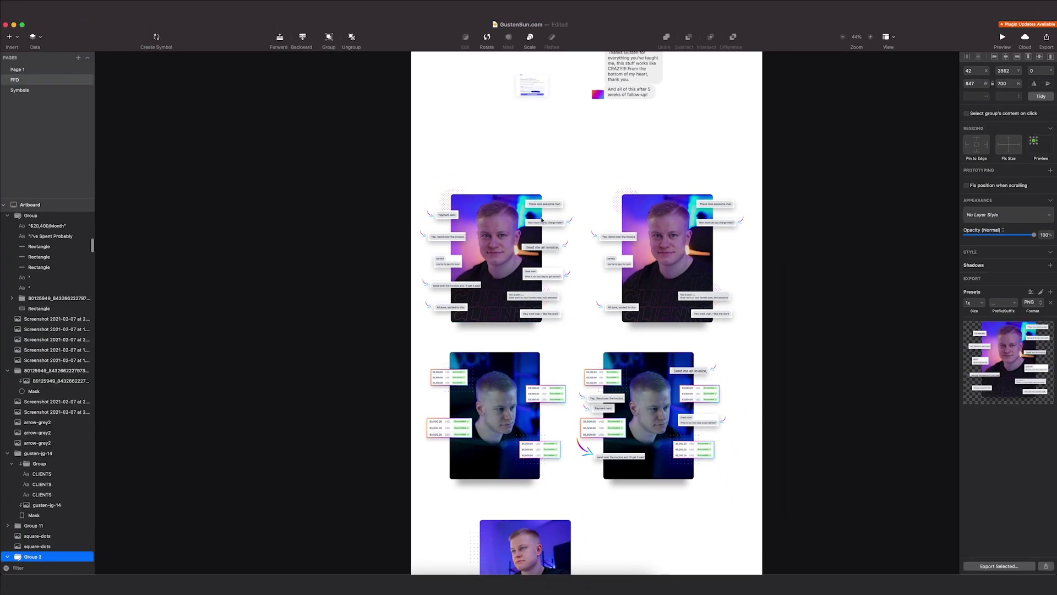
pyautogui.press('Escape')
pyautogui.scroll(-3, 558, 213)
pyautogui.scroll(2, 517, 297)
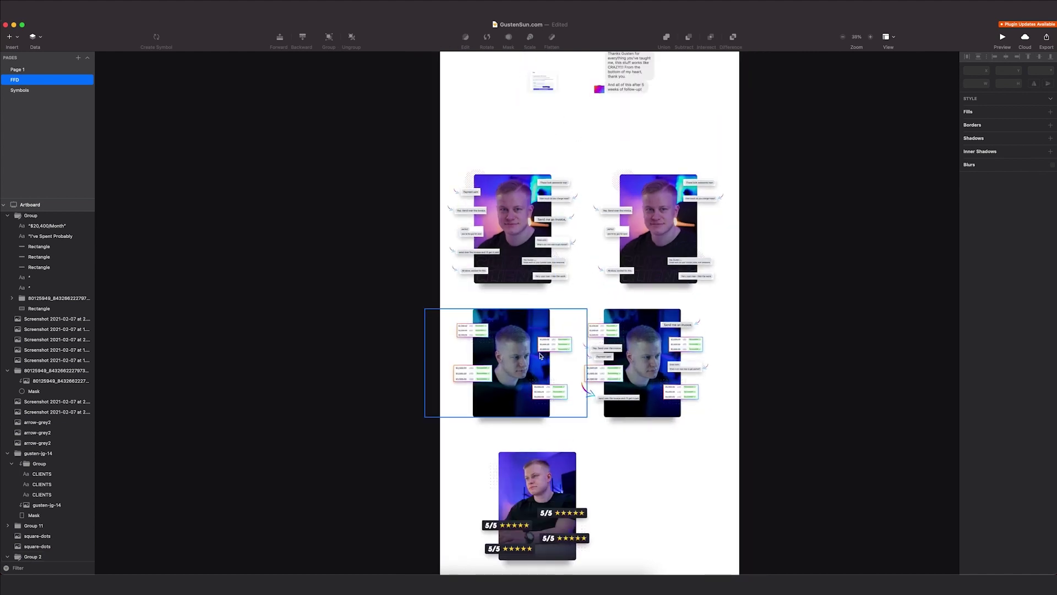
# Examine the star-rating portrait graphic and isolate the topmost 5/5 badge within its nested groups
pyautogui.click(514, 526)
pyautogui.scroll(6, 606, 518)
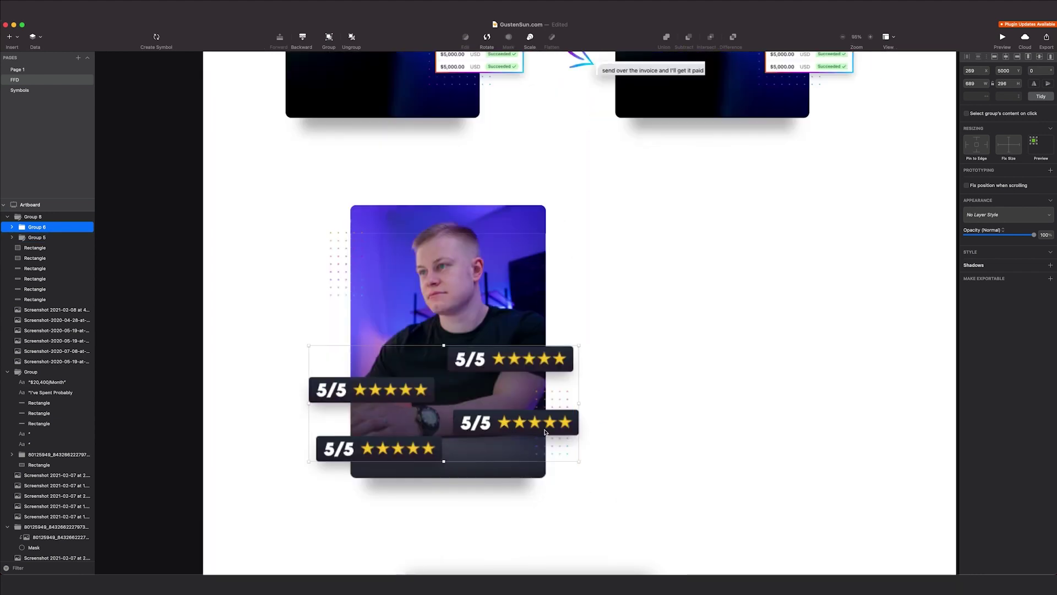
pyautogui.click(580, 290)
pyautogui.click(475, 334)
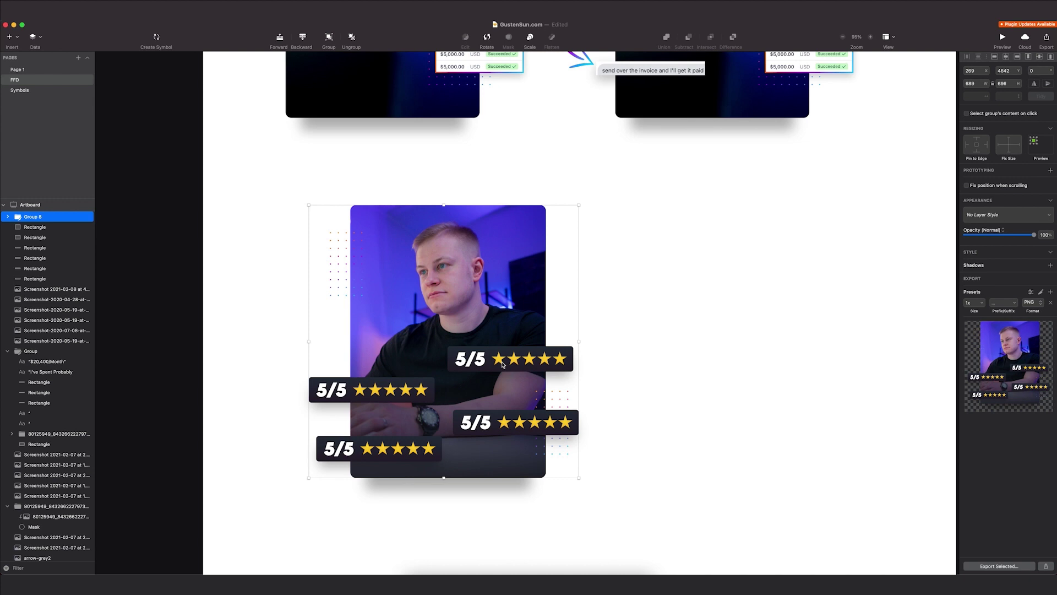
pyautogui.doubleClick(503, 363)
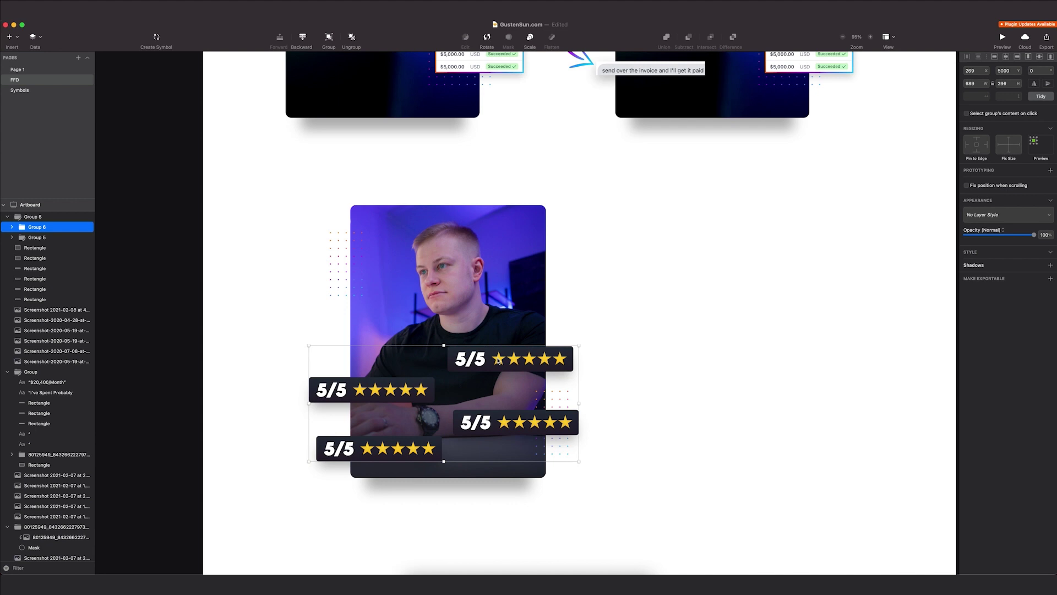
pyautogui.doubleClick(506, 359)
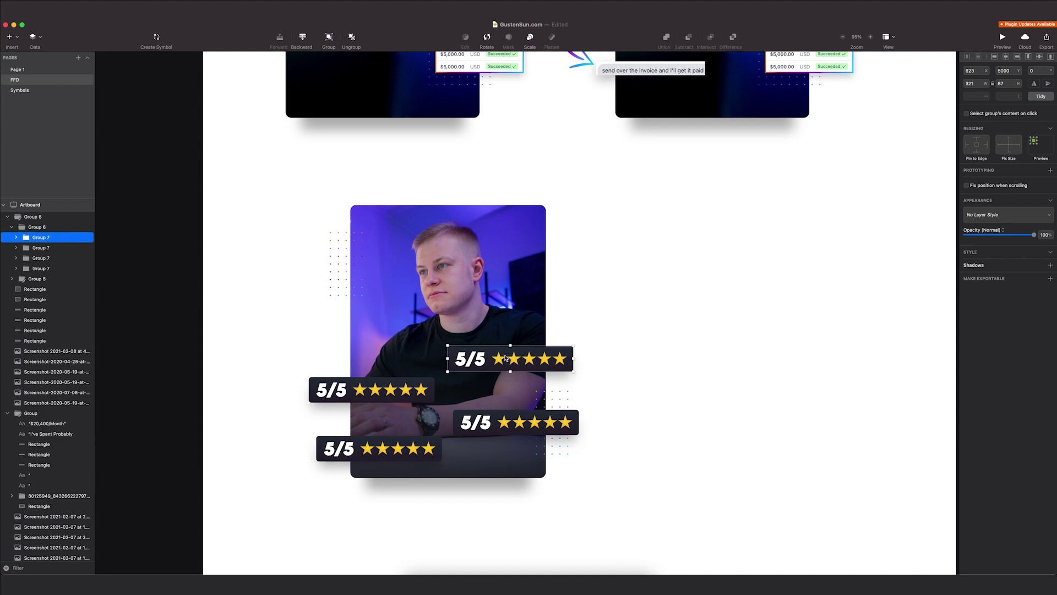
# Inspect the top badge's stars and 5/5 text, and compare a solid green 3AB669 background with the linear gradient fill
pyautogui.click(16, 241)
pyautogui.click(41, 248)
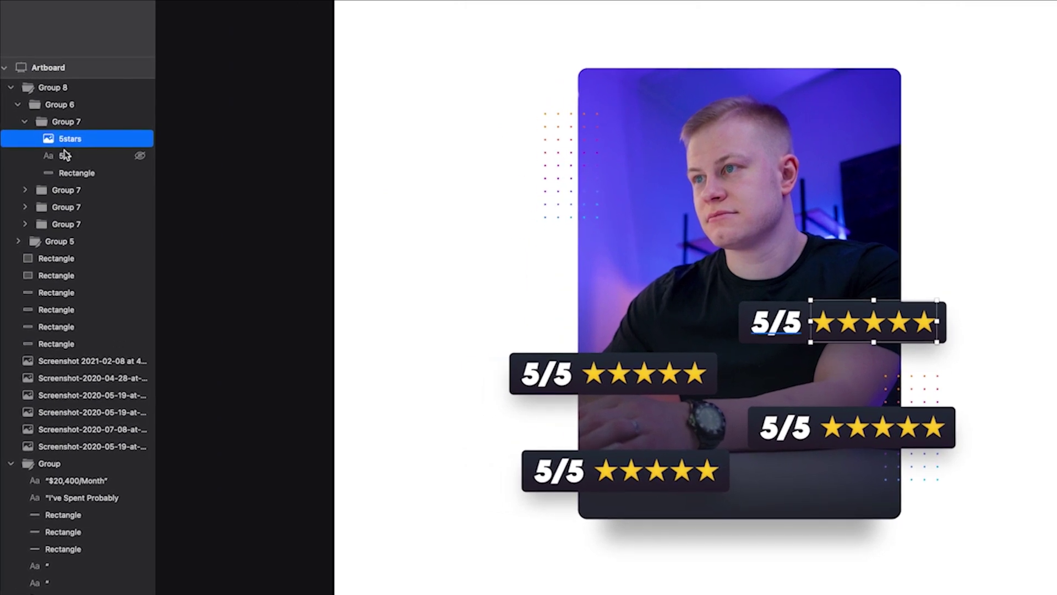
pyautogui.click(65, 156)
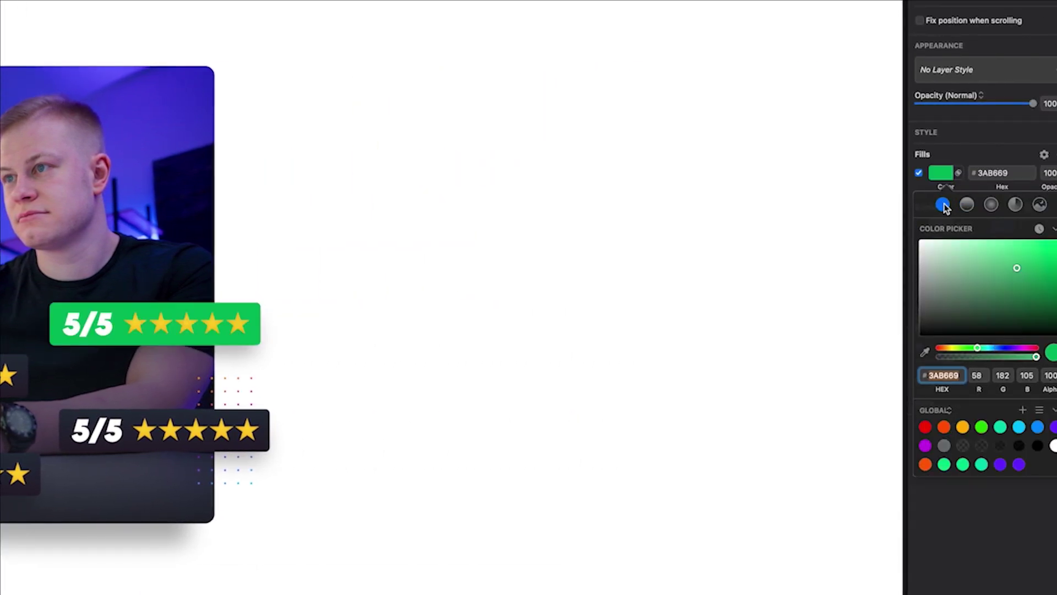
pyautogui.click(943, 205)
pyautogui.click(969, 205)
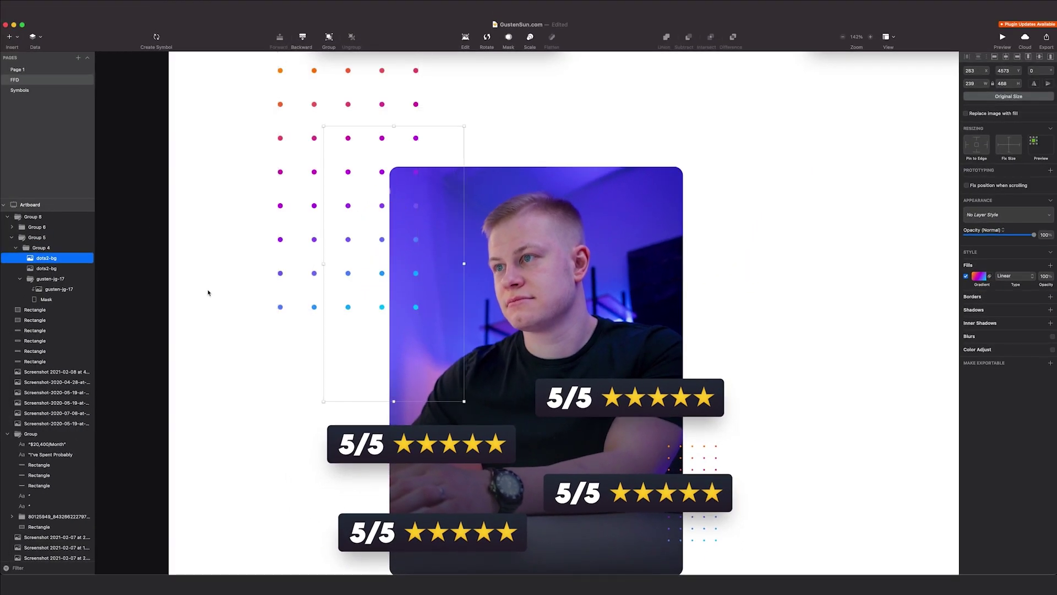
# Undo the moves and enlargement of the gradient dot pattern at the star-rating portrait's upper-left edge, and deselect the graphic
pyautogui.press('super+z')
pyautogui.scroll(-3, 206, 293)
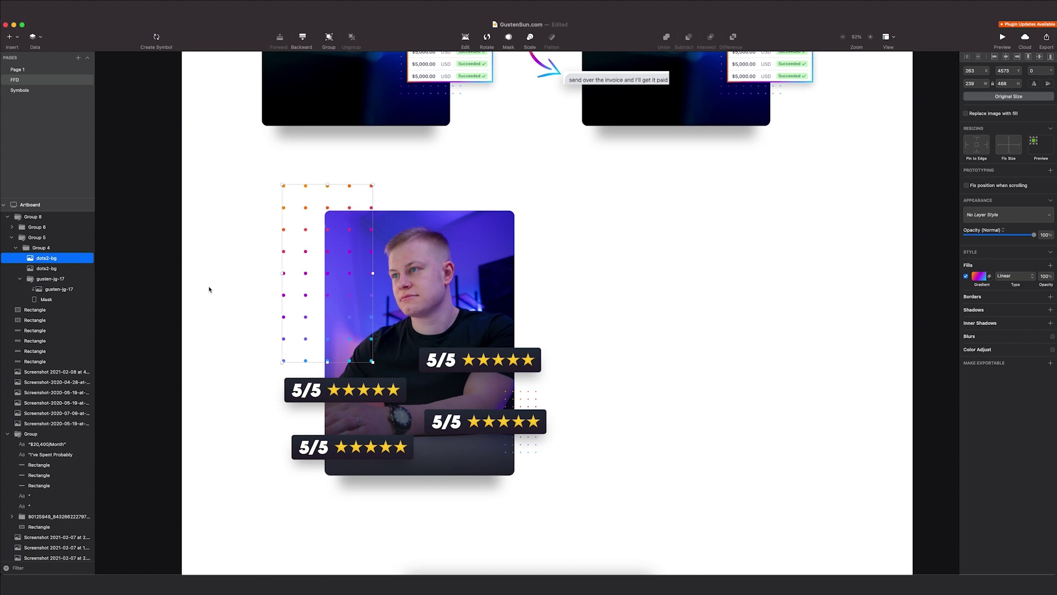
pyautogui.press('super+z')
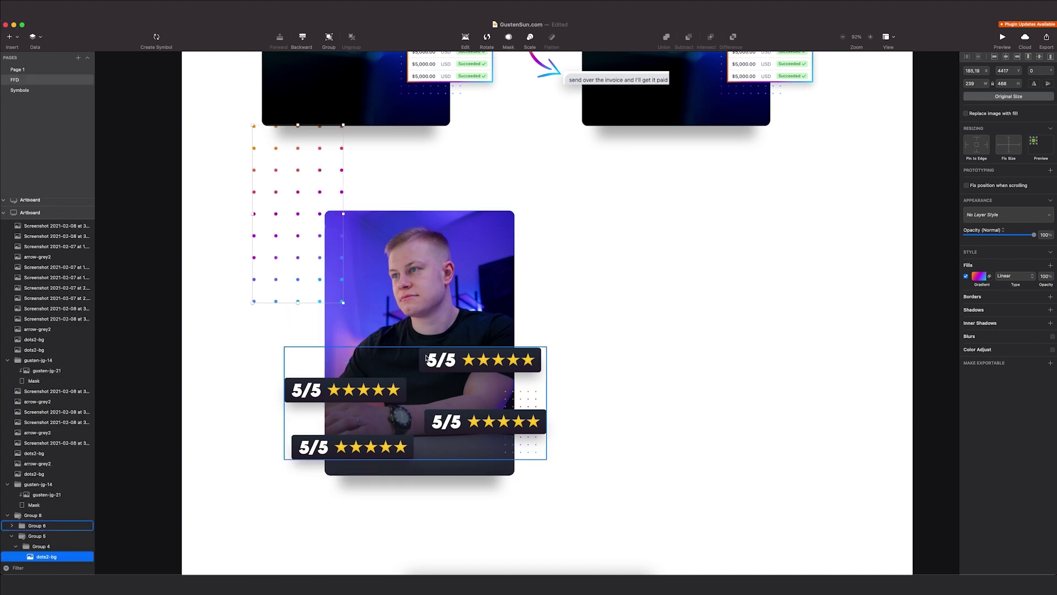
pyautogui.press('super+z')
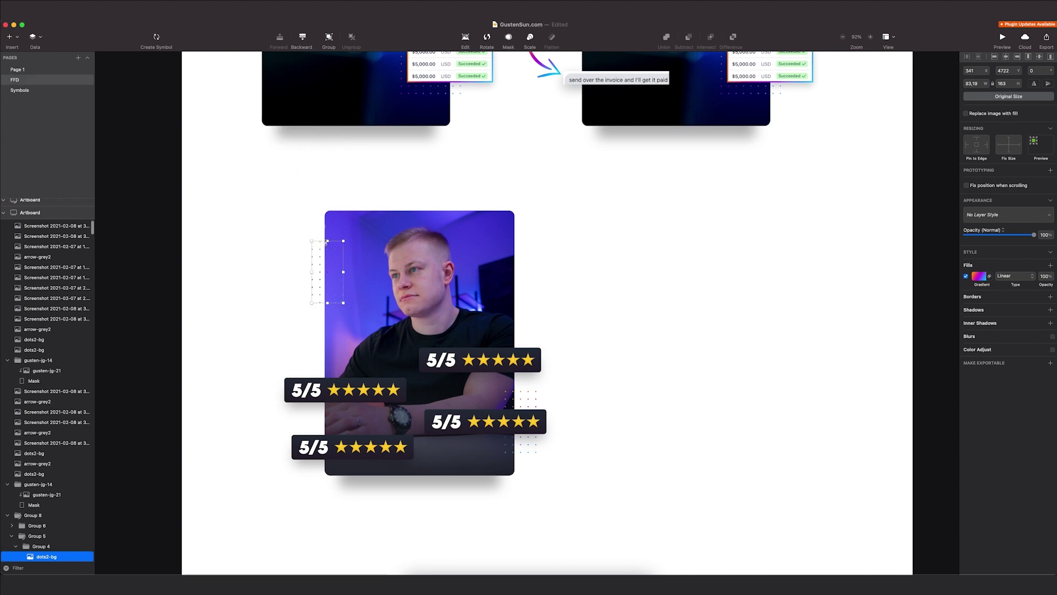
pyautogui.click(317, 261)
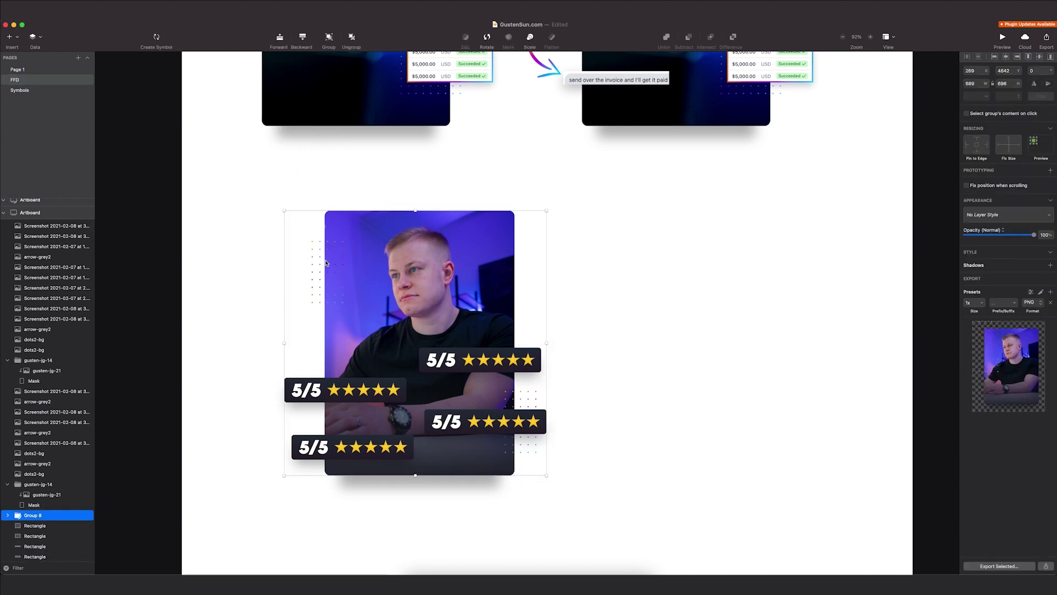
pyautogui.click(249, 270)
# Draw a circle right of the star-rating portrait and pull its bottom, left and right points into a blob about 666 × 831
pyautogui.scroll(-3, 540, 179)
pyautogui.press('o')
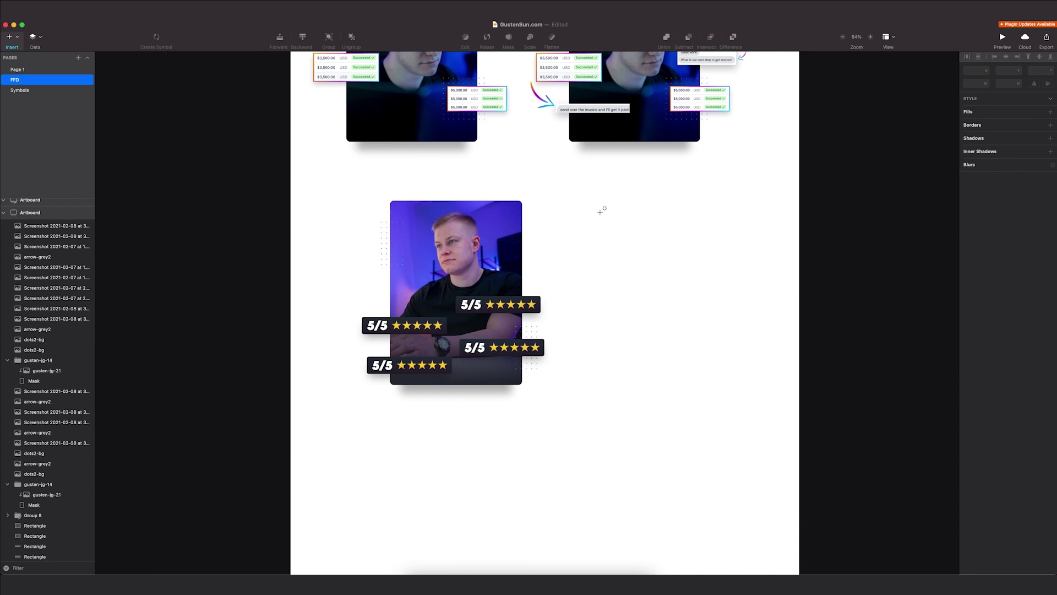
pyautogui.moveTo(604, 213); pyautogui.dragTo(686, 408)
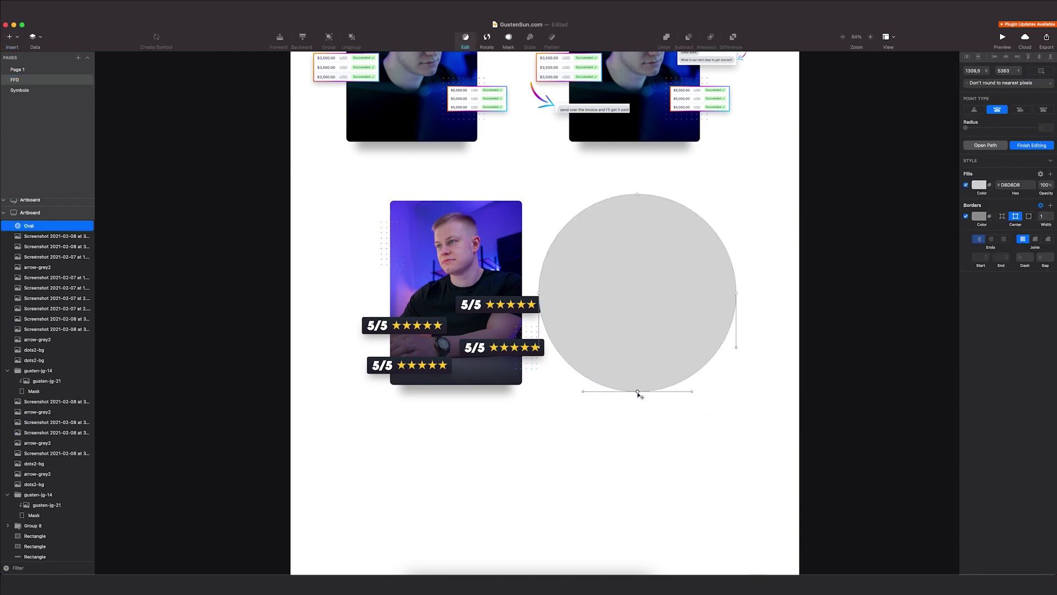
pyautogui.moveTo(638, 393); pyautogui.dragTo(604, 414)
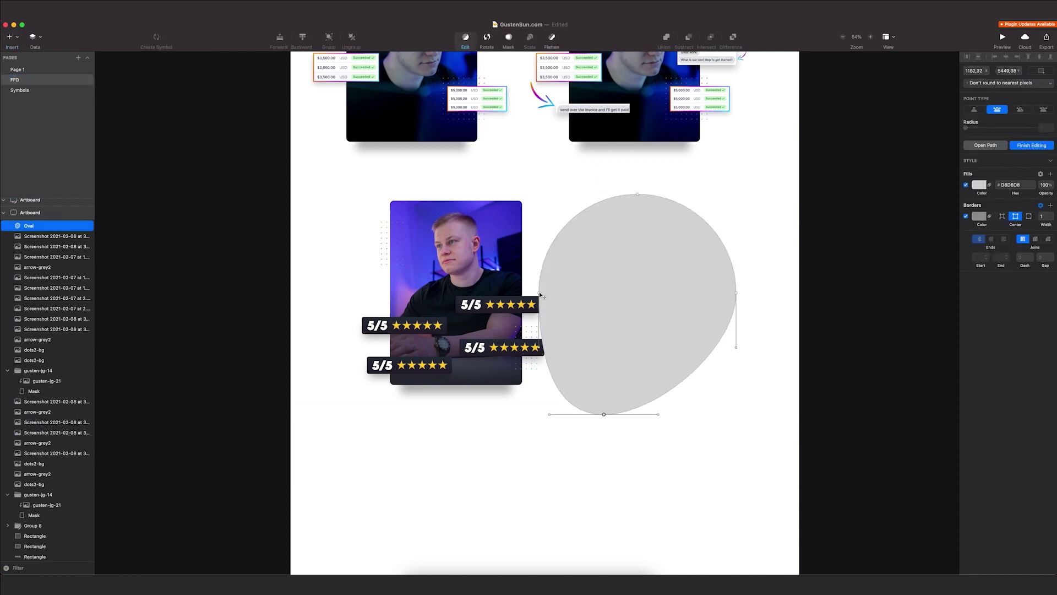
pyautogui.moveTo(540, 295); pyautogui.dragTo(582, 296)
pyautogui.moveTo(735, 296); pyautogui.dragTo(689, 313)
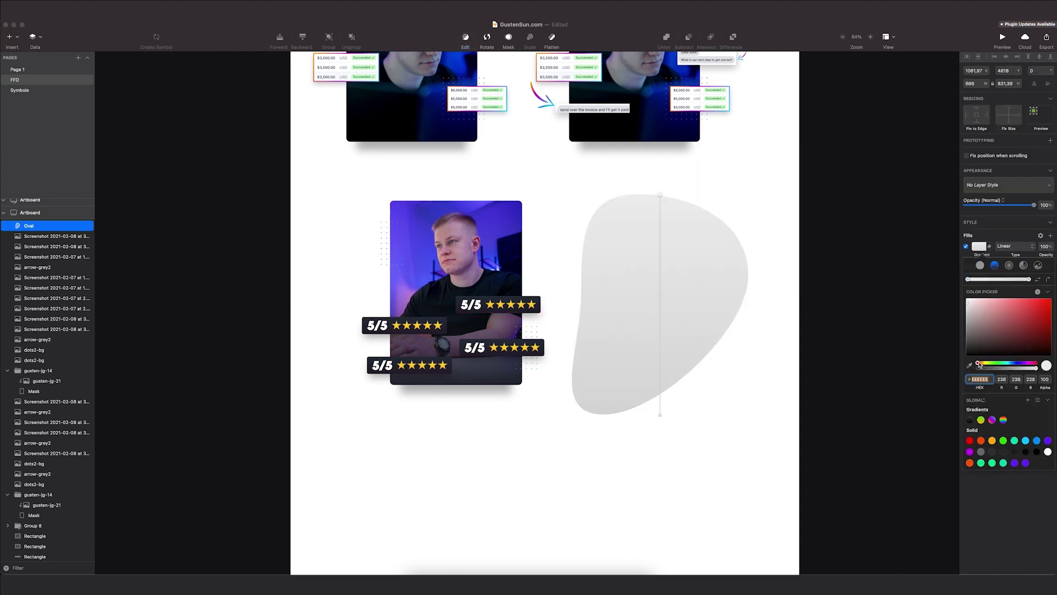
# Colour the blob's linear gradient from red-orange at the top to light orange at the bottom
pyautogui.moveTo(979, 362); pyautogui.dragTo(982, 363)
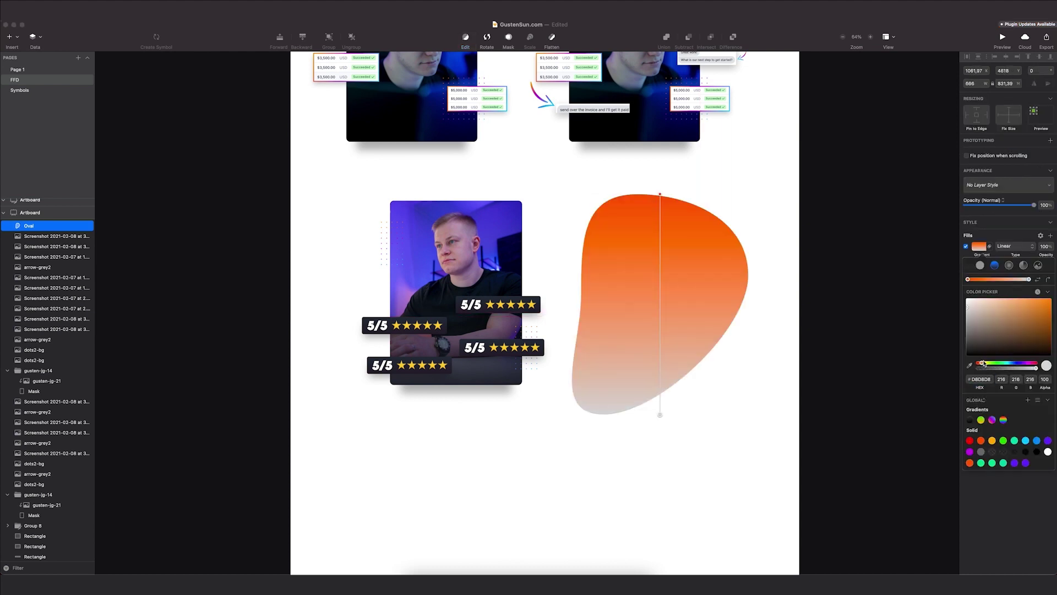
pyautogui.click(1029, 279)
pyautogui.moveTo(1009, 329); pyautogui.dragTo(992, 299)
pyautogui.click(760, 358)
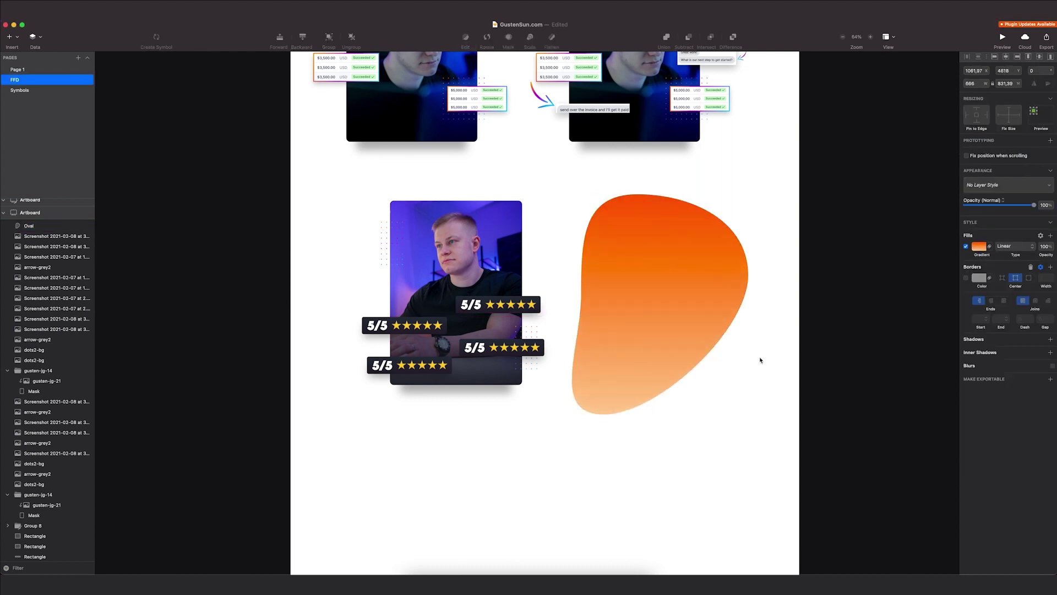
# Place the orange blob behind the star-rating portrait, enlarge it to about 936 × 1168 and reposition it around the portrait
pyautogui.moveTo(706, 269); pyautogui.dragTo(541, 237)
pyautogui.press('ctrl+alt+super+Down')
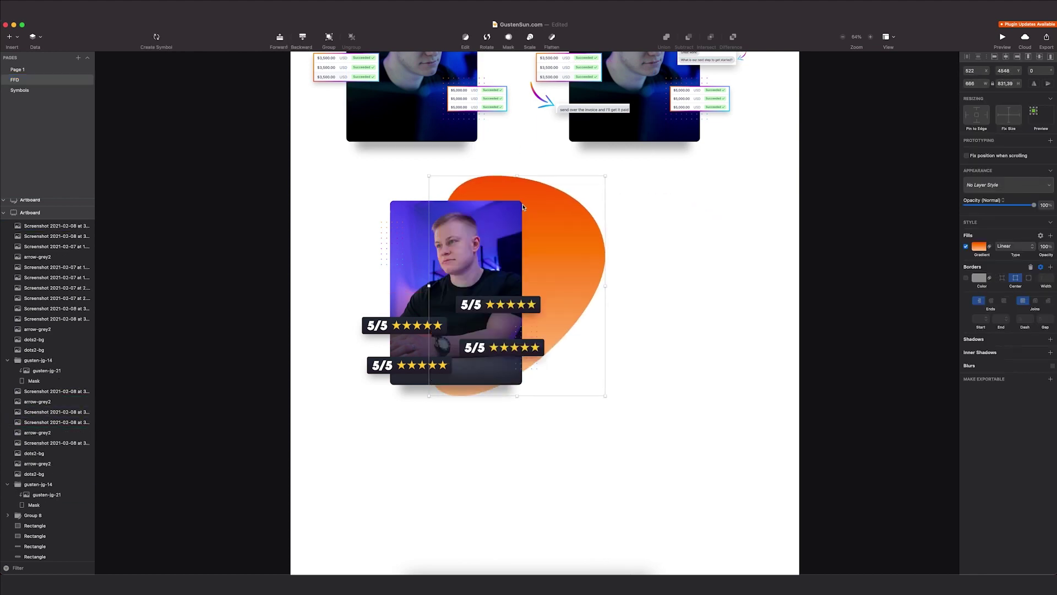
pyautogui.moveTo(605, 175); pyautogui.dragTo(677, 86)
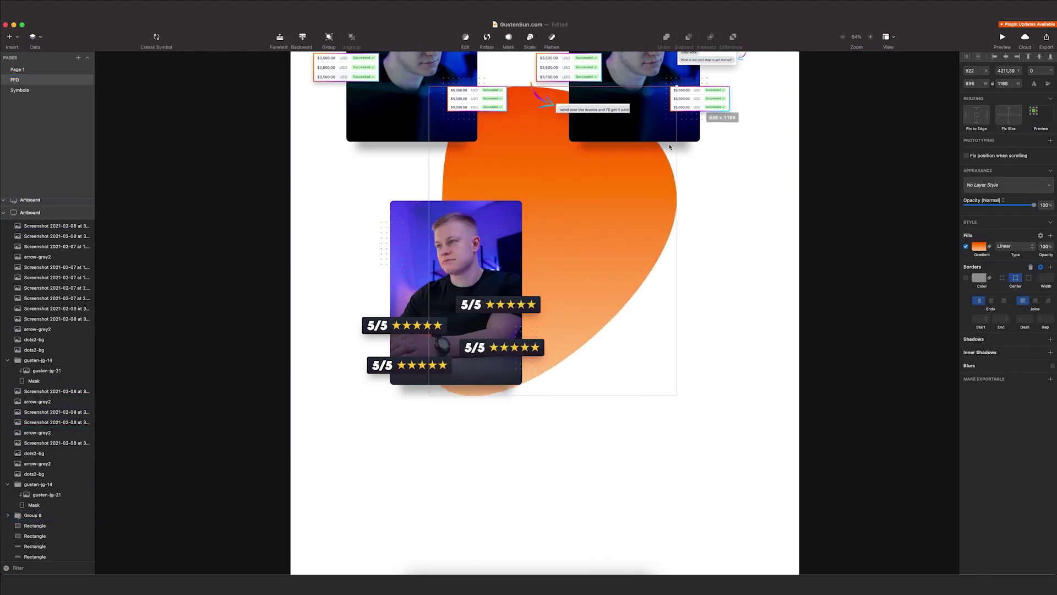
pyautogui.moveTo(644, 215); pyautogui.dragTo(615, 294)
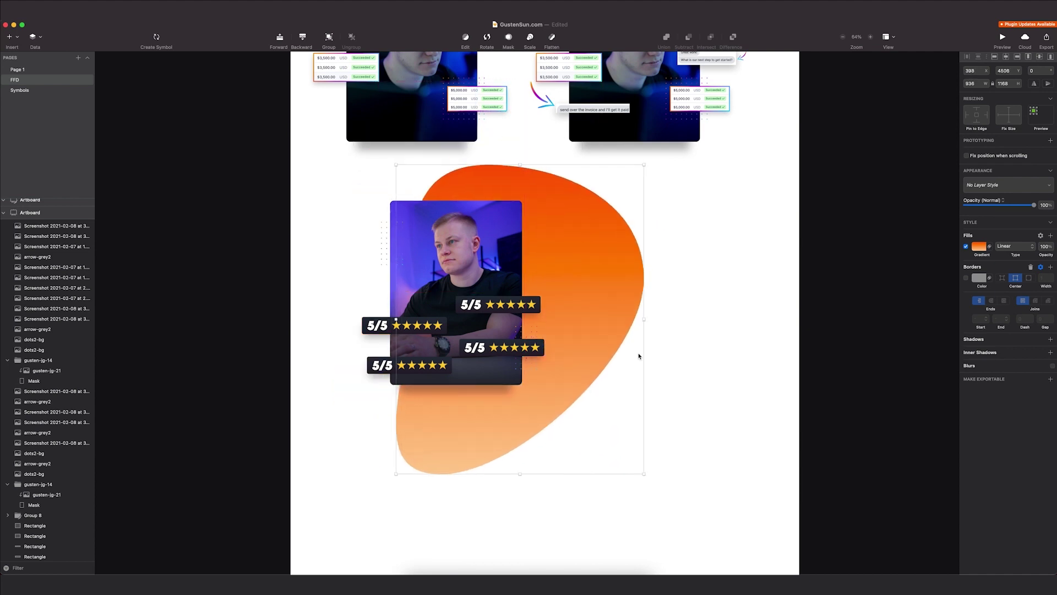
# Shrink the orange blob behind the star-rating portrait to about 518 × 647
pyautogui.moveTo(642, 475); pyautogui.dragTo(539, 347)
pyautogui.click(671, 242)
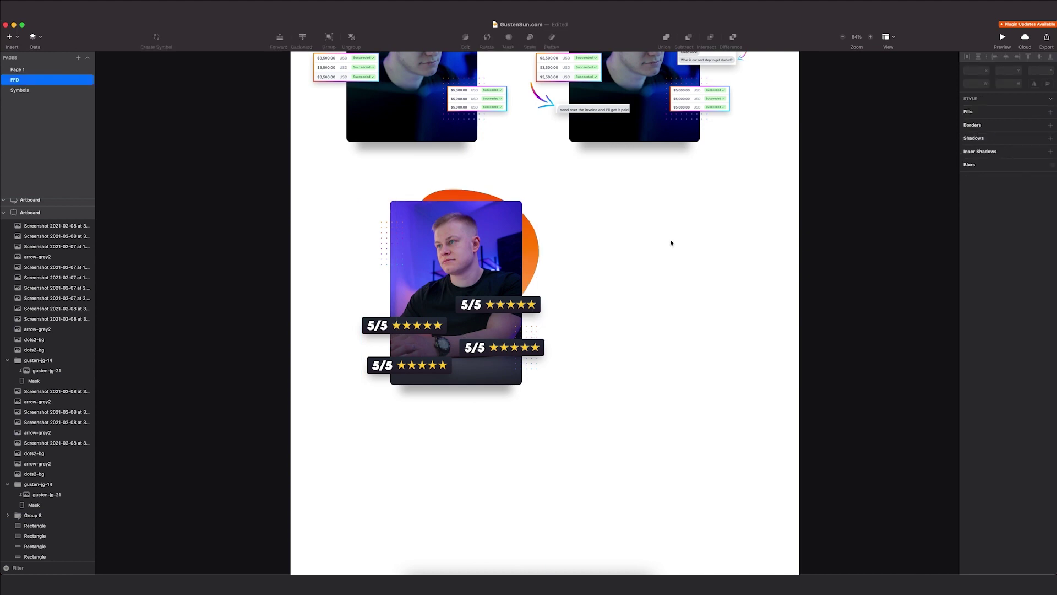
pyautogui.click(456, 247)
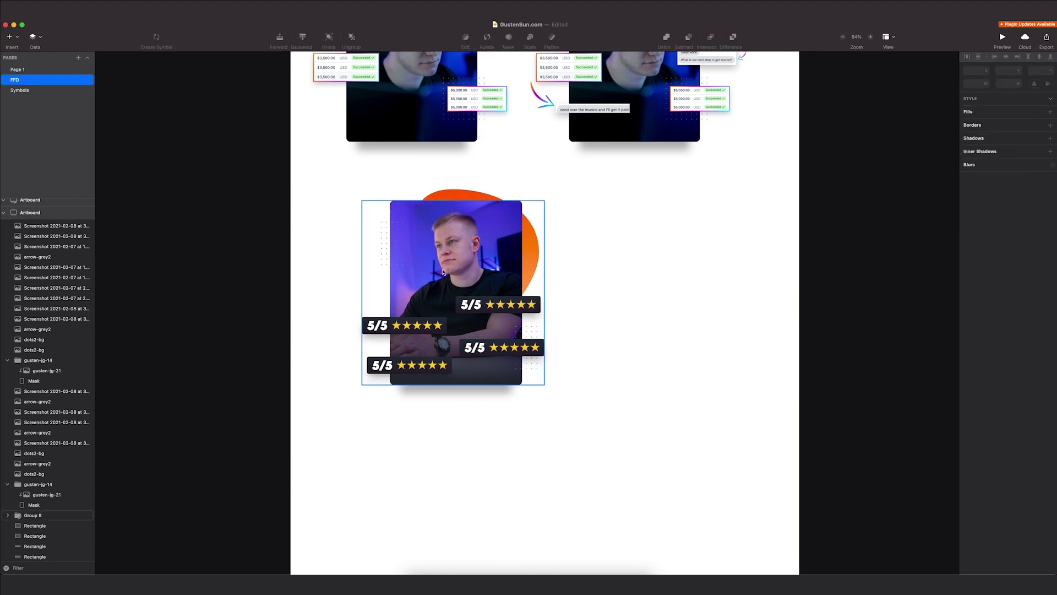
pyautogui.click(527, 279)
# Examine the layers that make up the first numbered gradient badge on the dark artboard
pyautogui.scroll(-6, 559, 353)
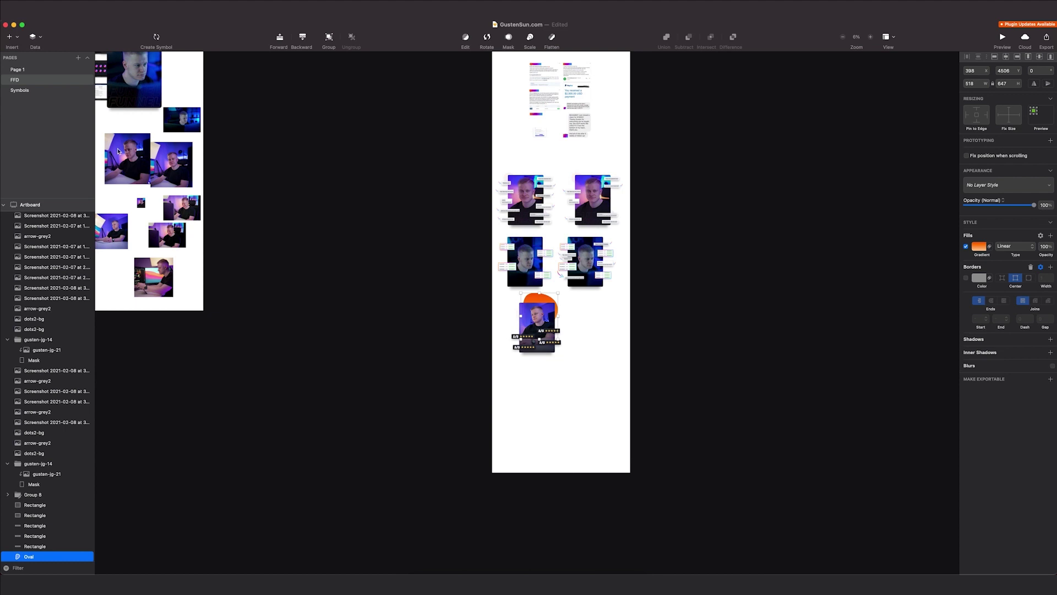
pyautogui.scroll(10, 380, 182)
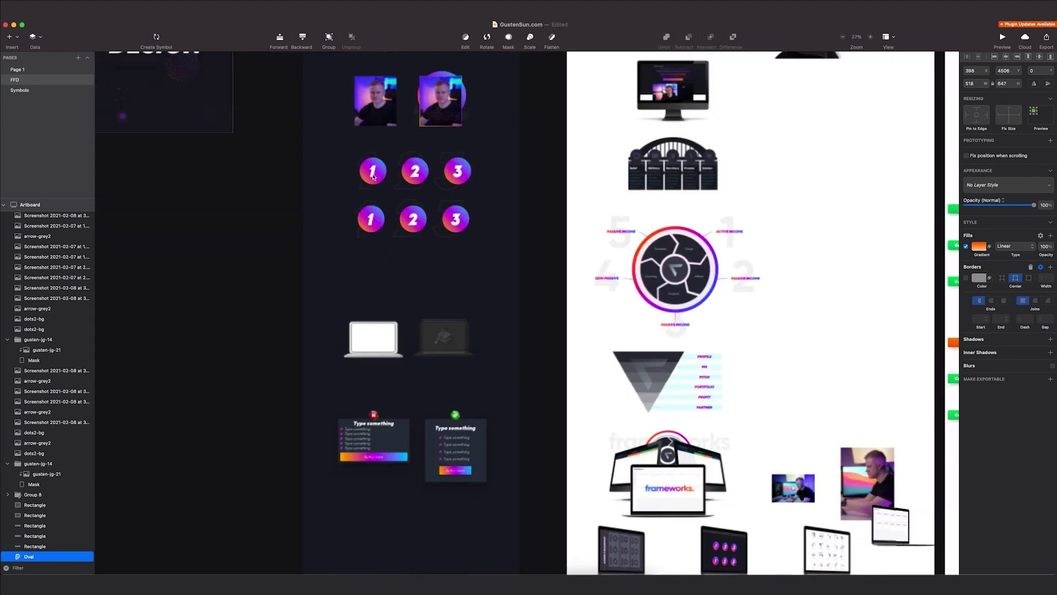
pyautogui.click(380, 183)
pyautogui.click(377, 180)
pyautogui.scroll(-1, 373, 178)
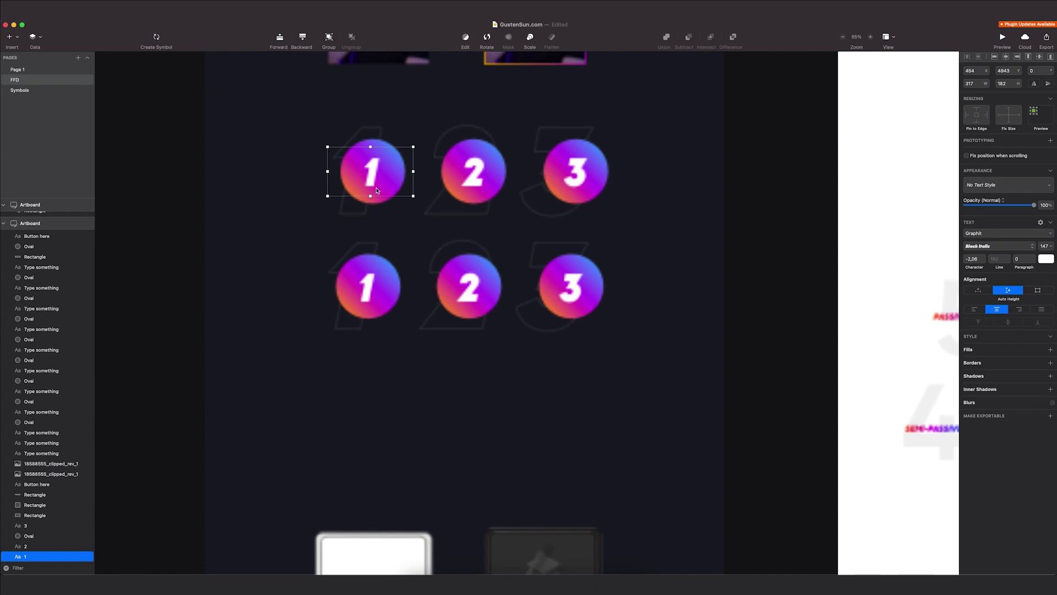
pyautogui.scroll(-2, 456, 235)
pyautogui.click(385, 180)
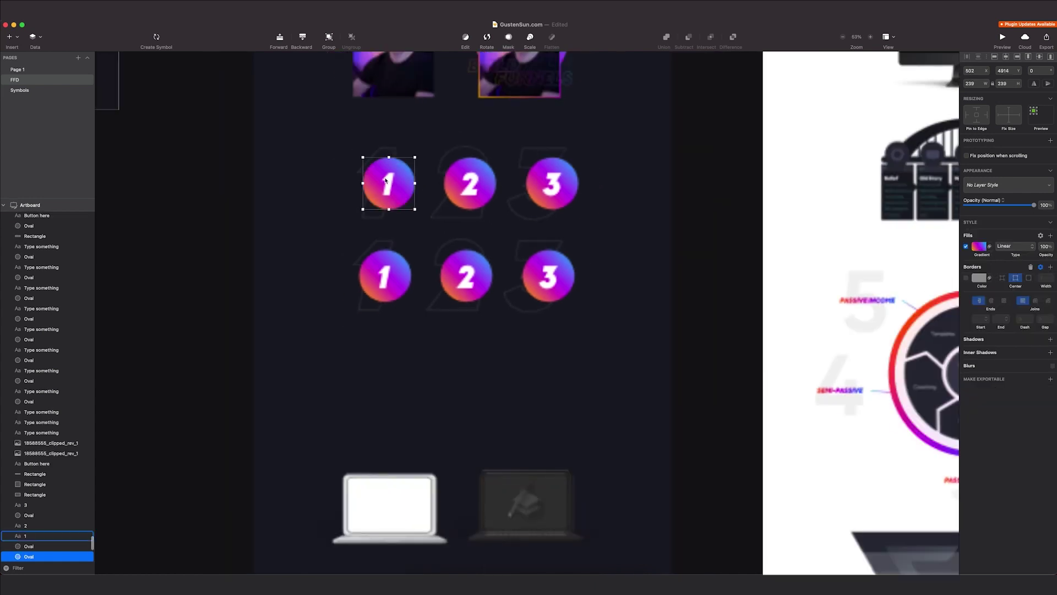
pyautogui.click(382, 181)
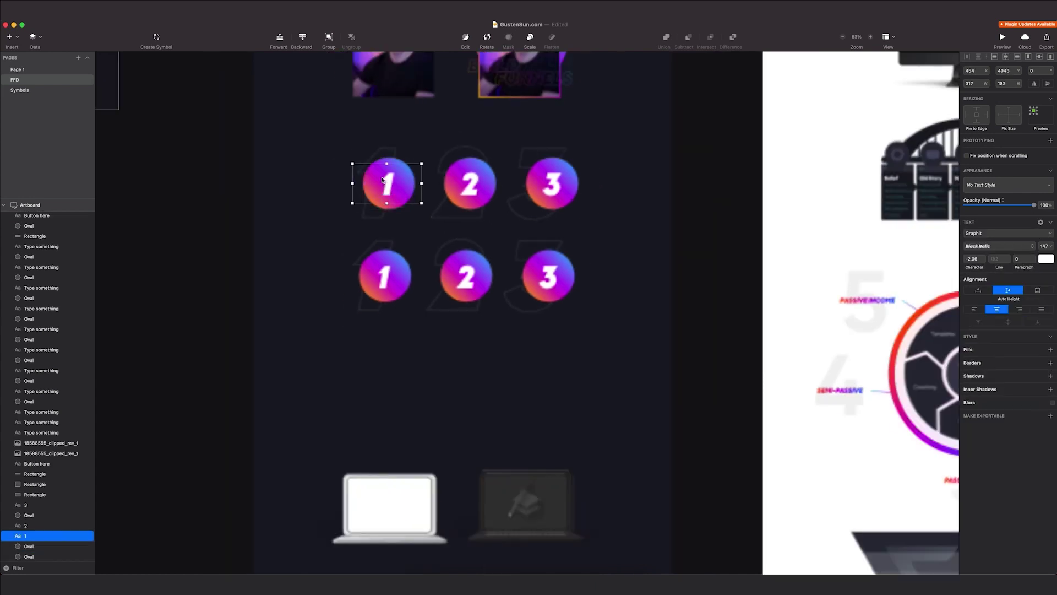
# Move the large outlined 1 out from behind the first-row badge and change its text to ONE
pyautogui.click(391, 148)
pyautogui.moveTo(389, 147)
pyautogui.mouseDown()
pyautogui.moveTo(343, 142)
pyautogui.moveTo(389, 146)
pyautogui.mouseUp()
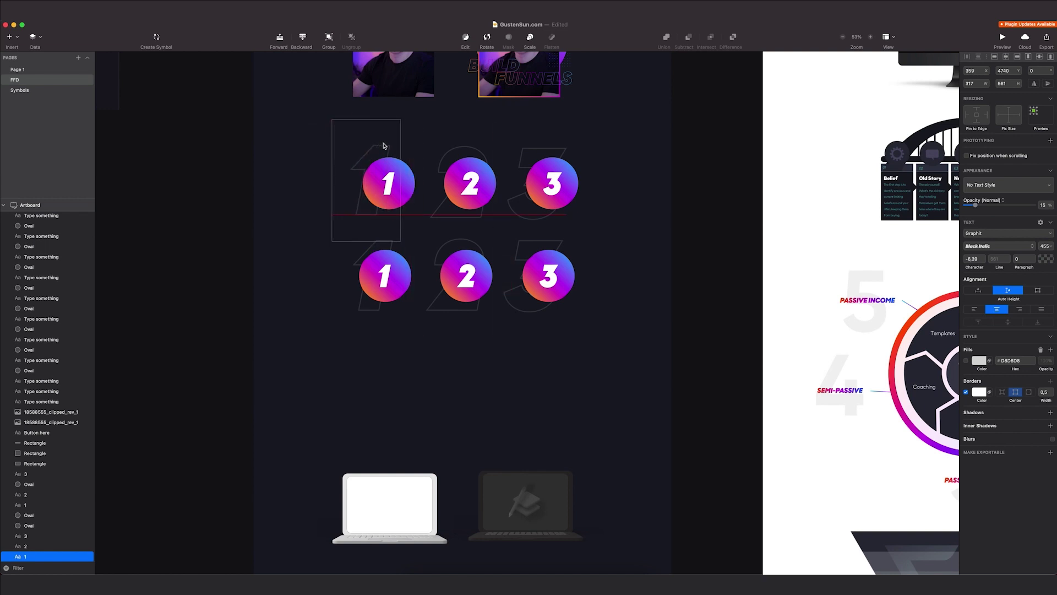
pyautogui.moveTo(386, 146); pyautogui.dragTo(337, 137)
pyautogui.doubleClick(336, 139)
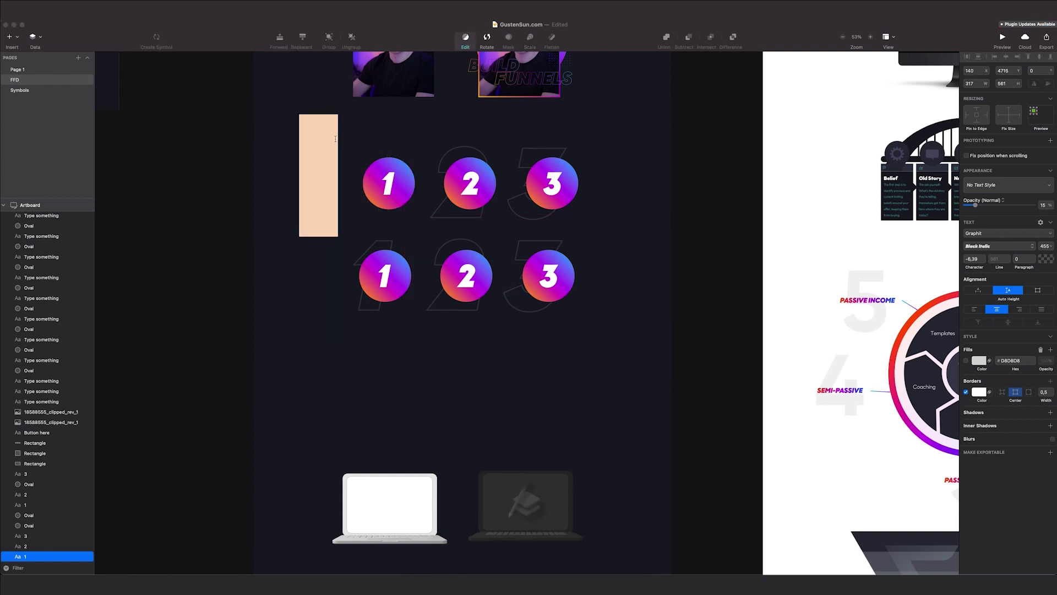
pyautogui.write('ONE')
pyautogui.press('Escape')
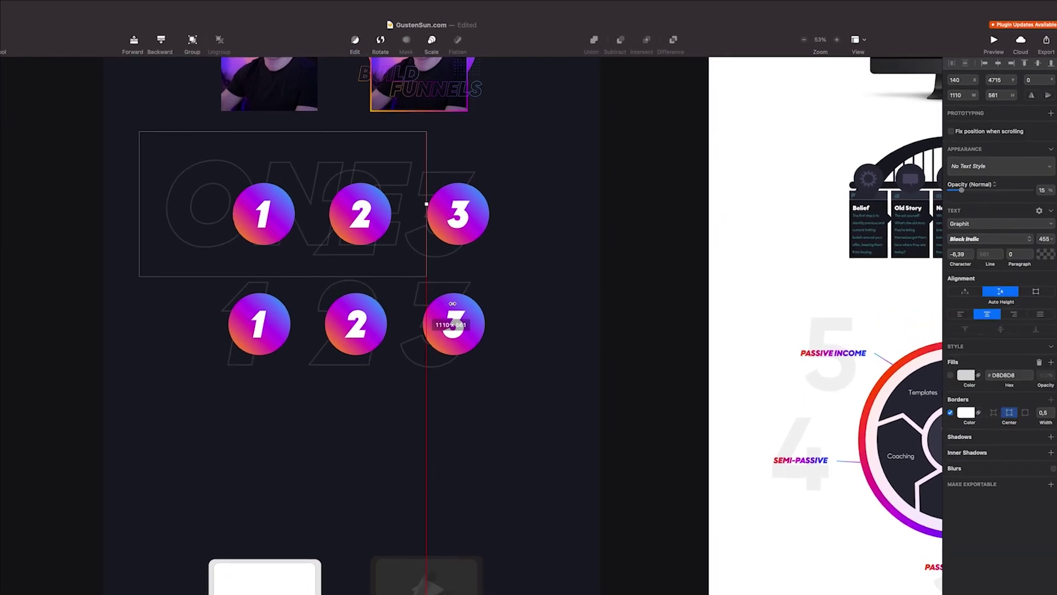
# Reduce the outlined ONE to font size 313 and position it behind the first-row badge 1 at a lower opacity
pyautogui.moveTo(1051, 288); pyautogui.dragTo(973, 291)
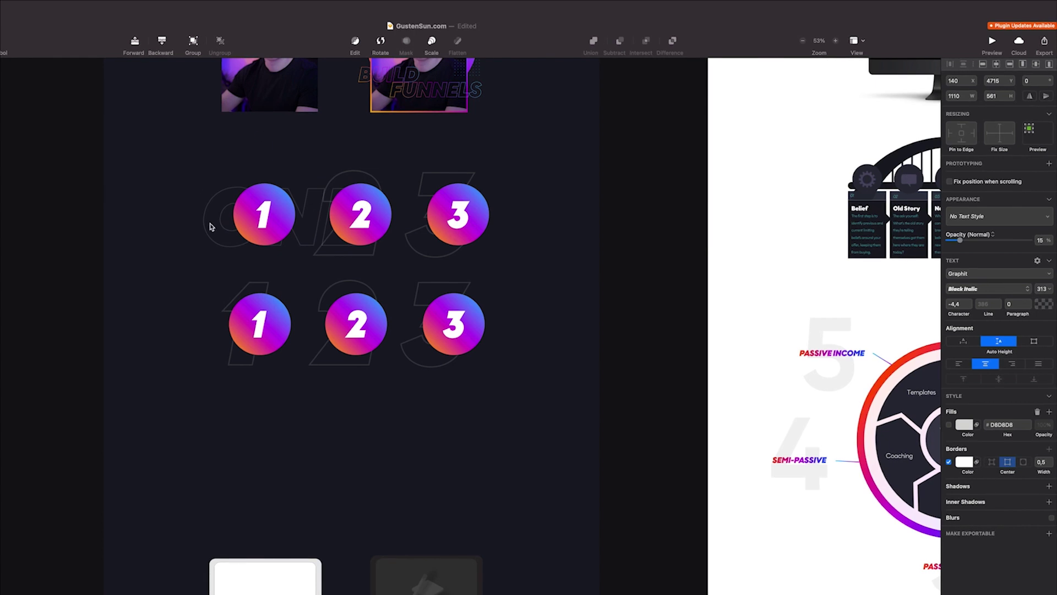
pyautogui.moveTo(212, 229); pyautogui.dragTo(189, 213)
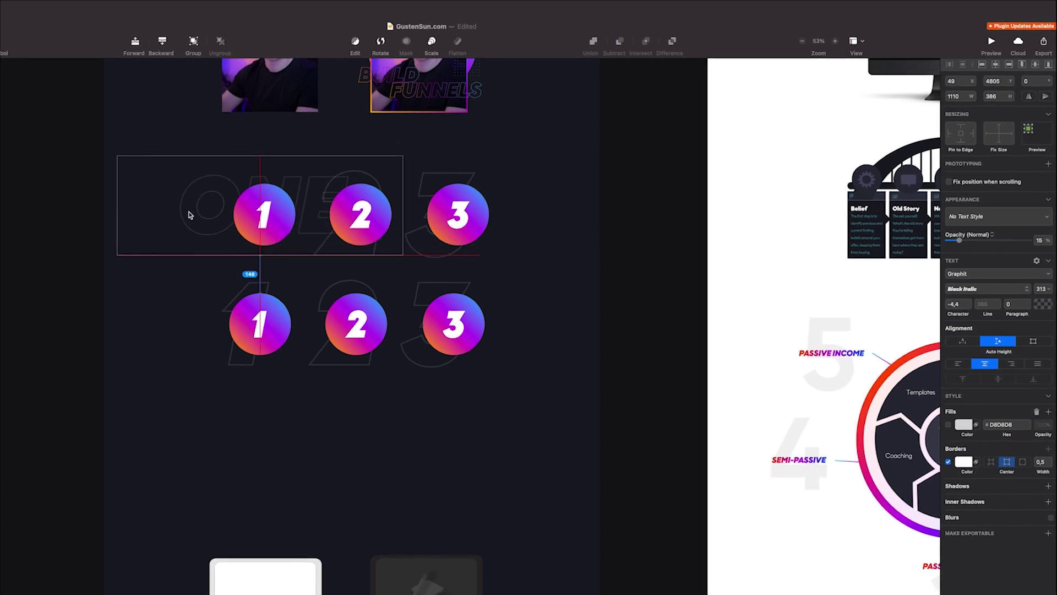
pyautogui.moveTo(960, 243)
pyautogui.mouseDown()
pyautogui.moveTo(1028, 241)
pyautogui.moveTo(968, 239)
pyautogui.mouseUp()
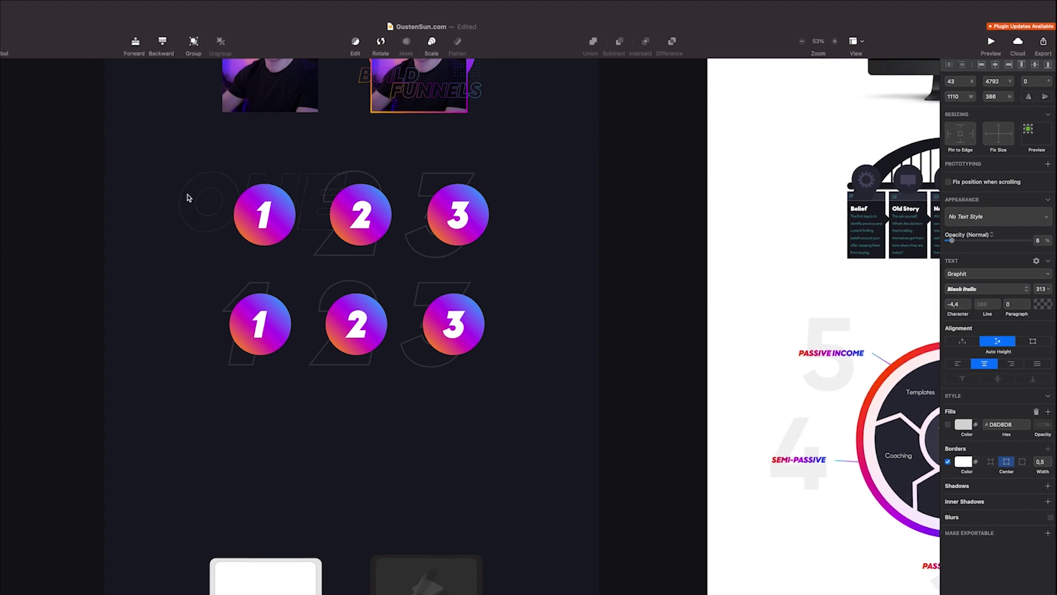
# Draw a borderless rectangle about 899 × 170 beside the inverted triangle graphic and fill it with orange FF6600
pyautogui.scroll(-3, 230, 228)
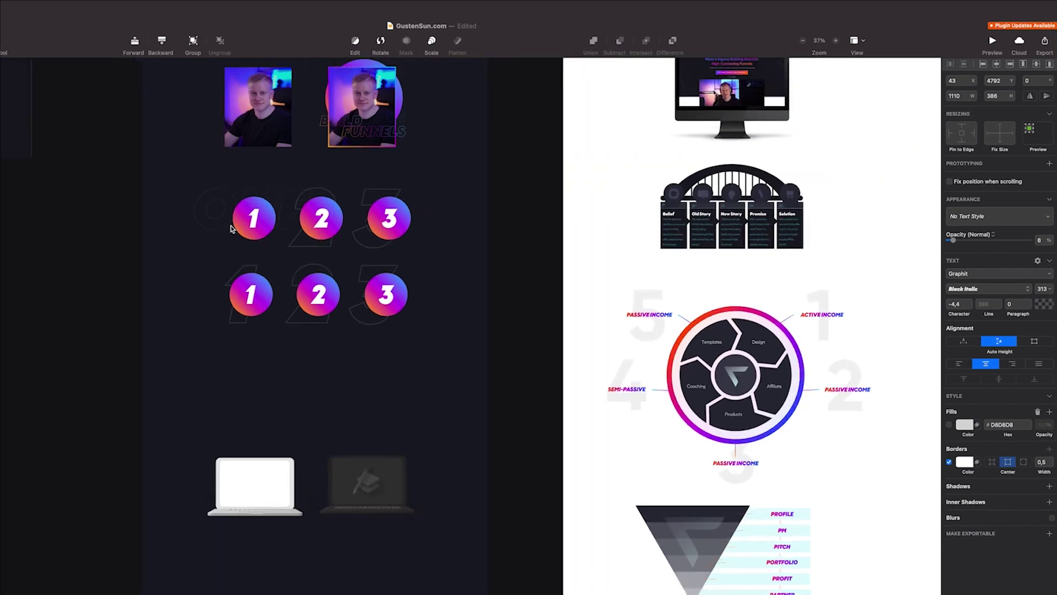
pyautogui.scroll(-1, 231, 228)
pyautogui.scroll(3, 877, 488)
pyautogui.click(501, 486)
pyautogui.scroll(-4, 347, 292)
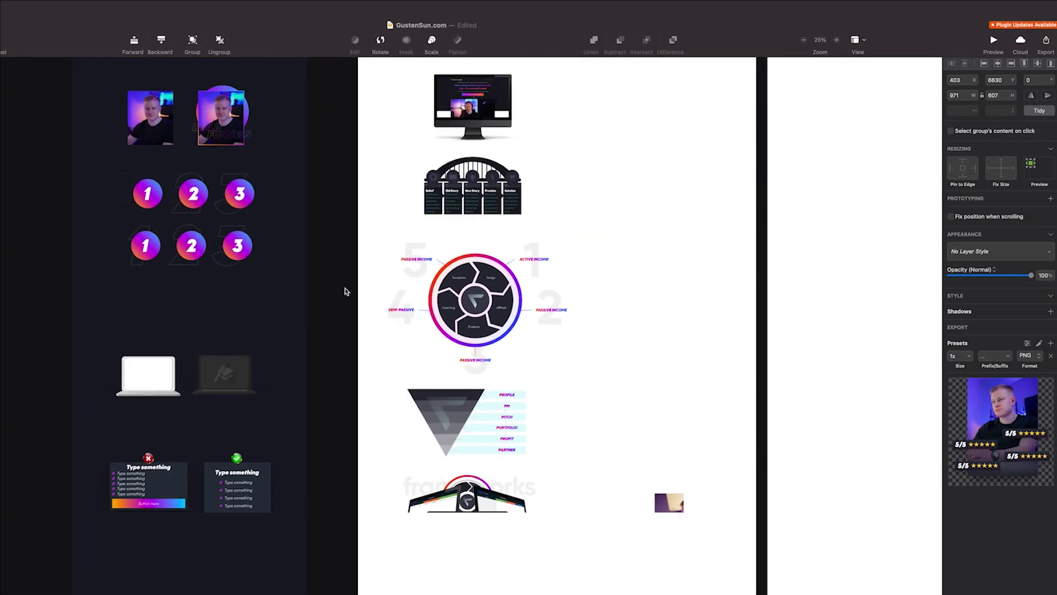
pyautogui.scroll(5, 786, 408)
pyautogui.press('r')
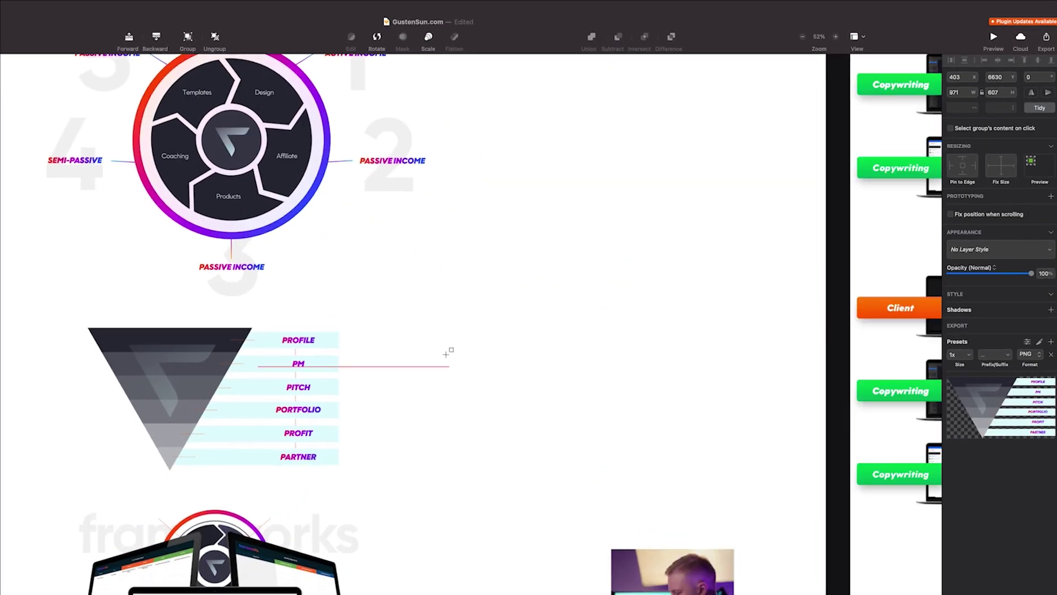
pyautogui.moveTo(436, 342); pyautogui.dragTo(666, 385)
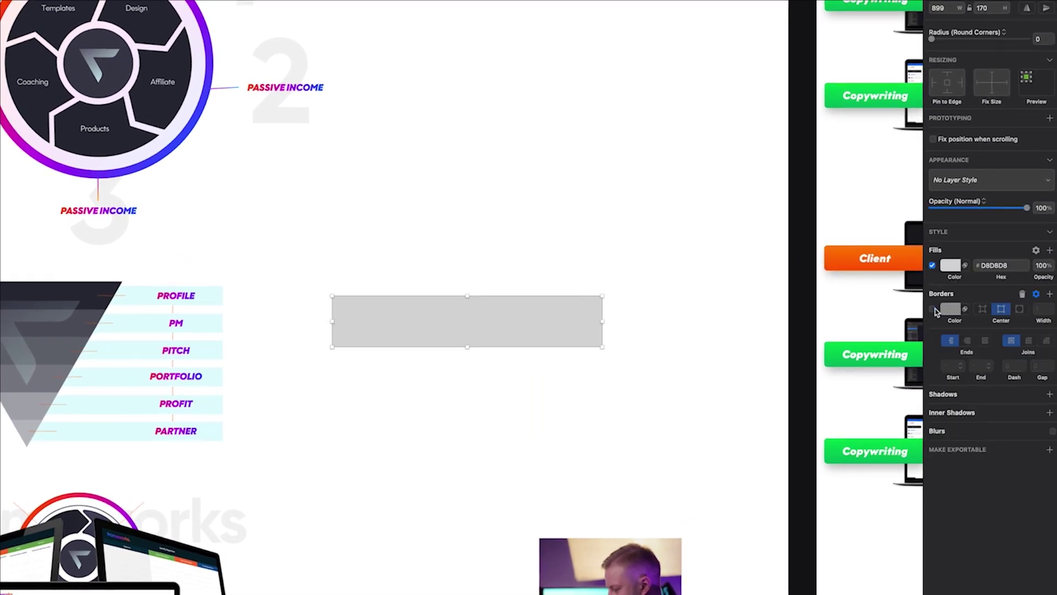
pyautogui.click(949, 265)
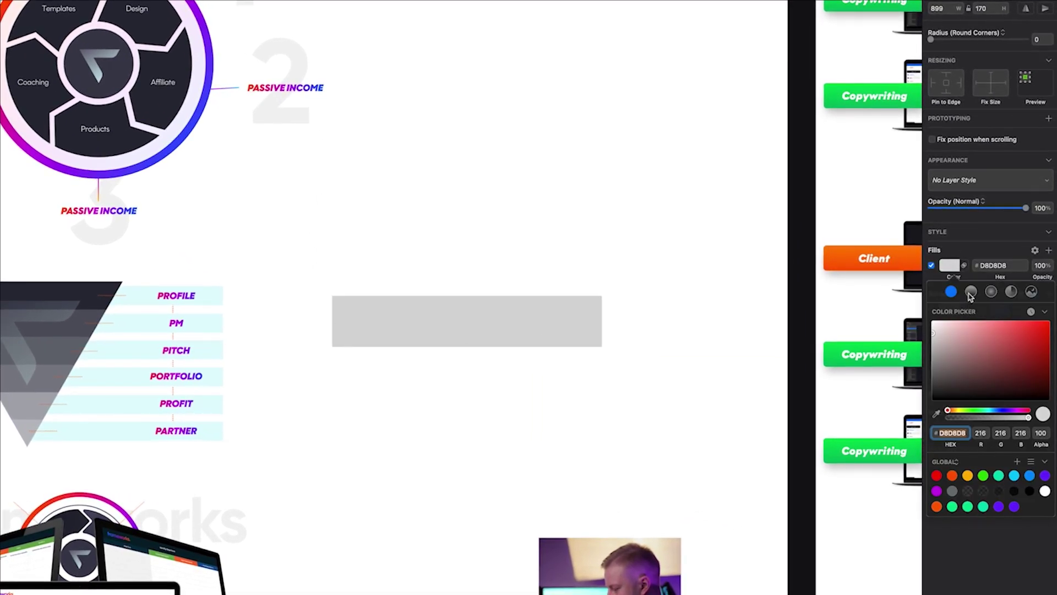
pyautogui.click(952, 474)
pyautogui.click(464, 323)
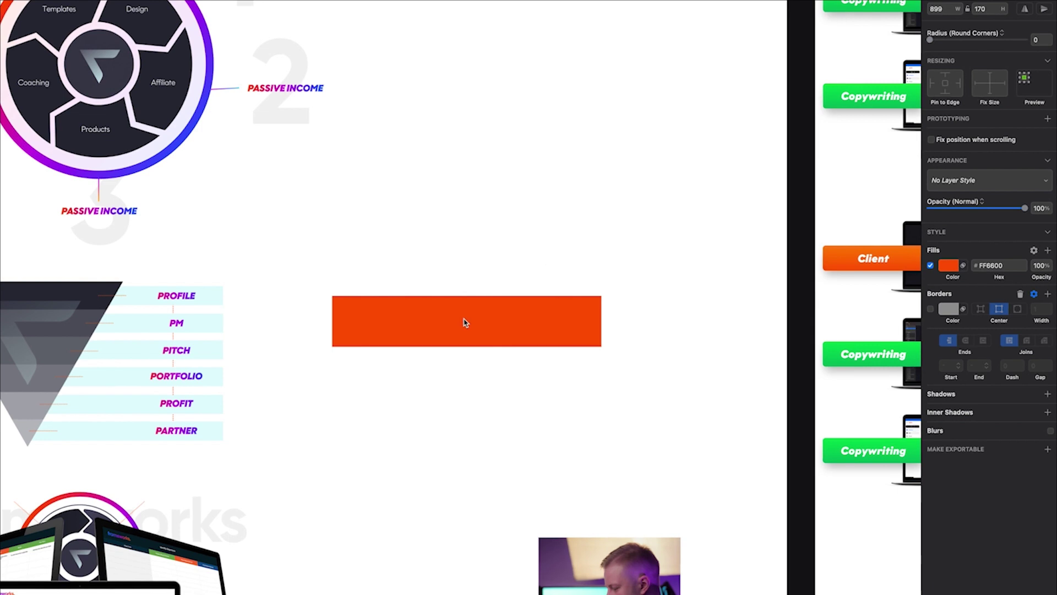
# Reshape the orange rectangle into a trapezoid by moving both upper corner points slightly inward
pyautogui.doubleClick(464, 323)
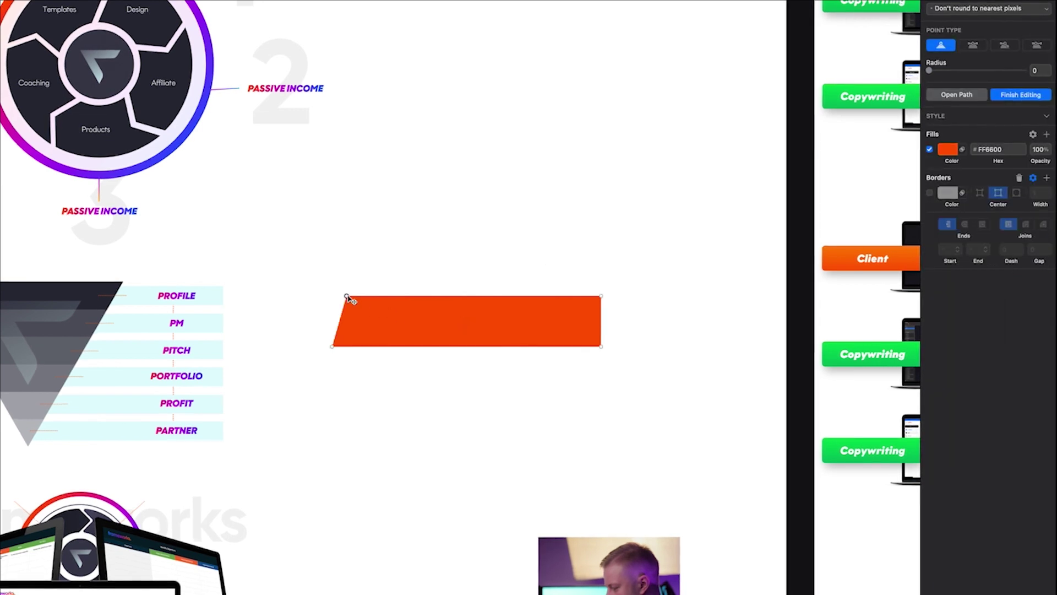
pyautogui.moveTo(589, 296); pyautogui.dragTo(593, 298)
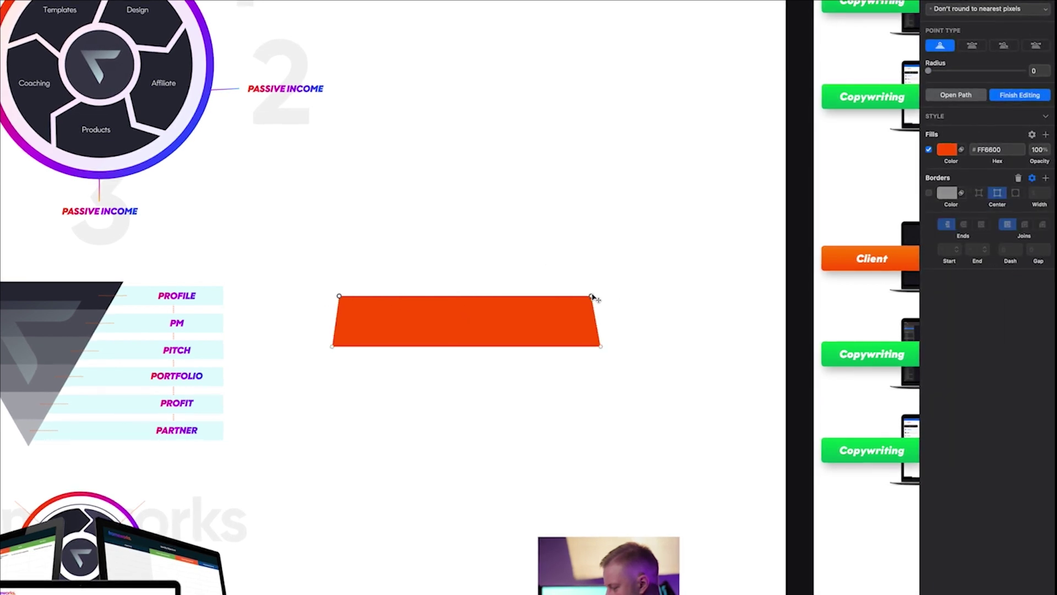
pyautogui.press('Escape')
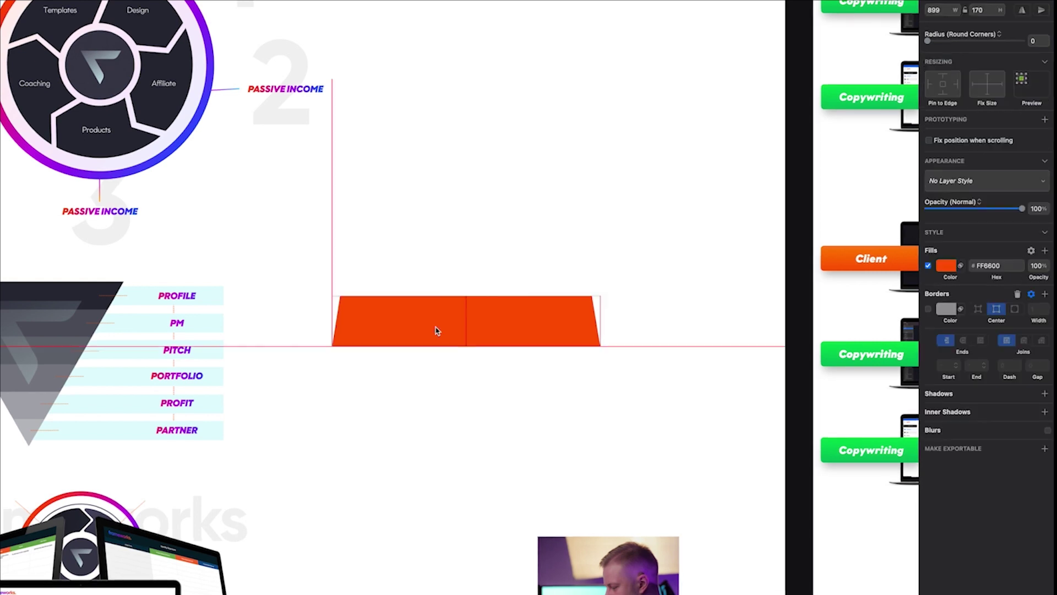
# Duplicate the orange trapezoid upward twice, narrowing each copy to form a three-tier stack
pyautogui.moveTo(436, 328); pyautogui.dragTo(446, 283)
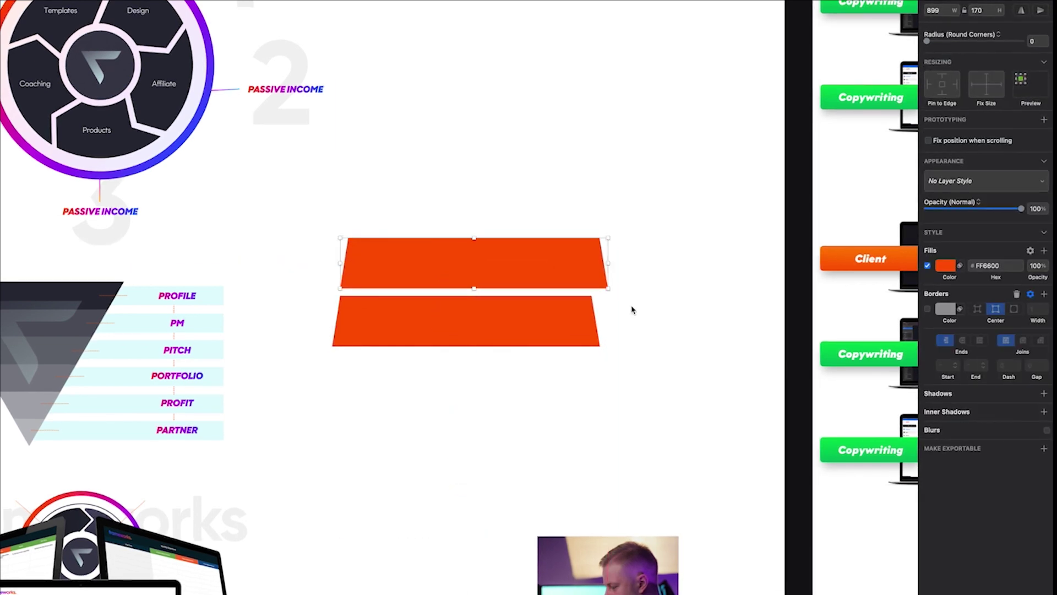
pyautogui.moveTo(611, 292); pyautogui.dragTo(521, 220)
pyautogui.moveTo(503, 330); pyautogui.dragTo(468, 155)
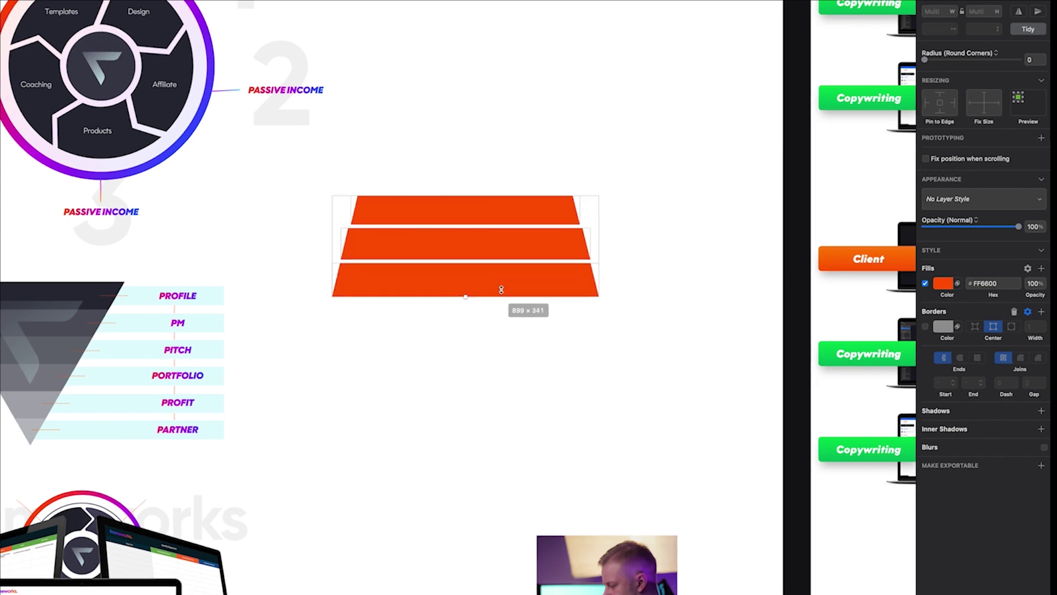
# Group the three orange tiers and turn the stack upside down into a funnel about 899 × 400
pyautogui.press('super+g')
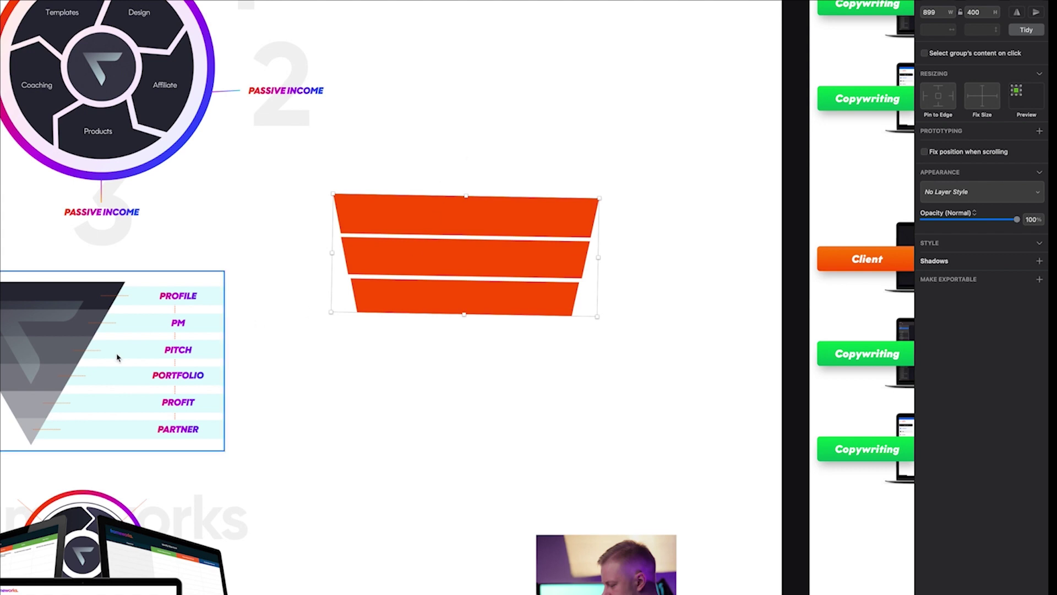
pyautogui.moveTo(611, 196); pyautogui.dragTo(482, 285)
pyautogui.press('super+g')
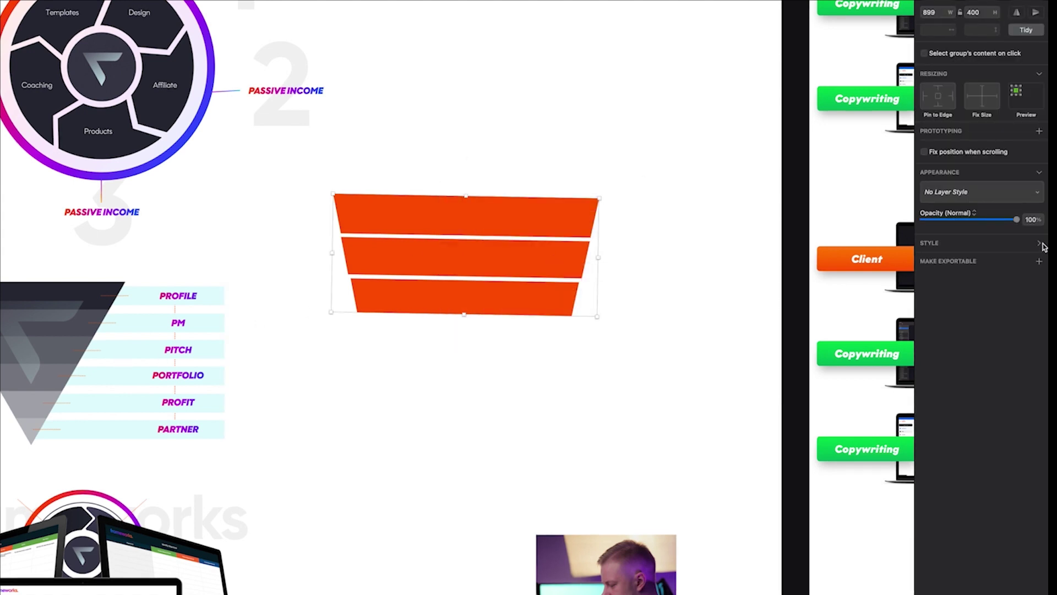
pyautogui.moveTo(499, 146); pyautogui.dragTo(443, 291)
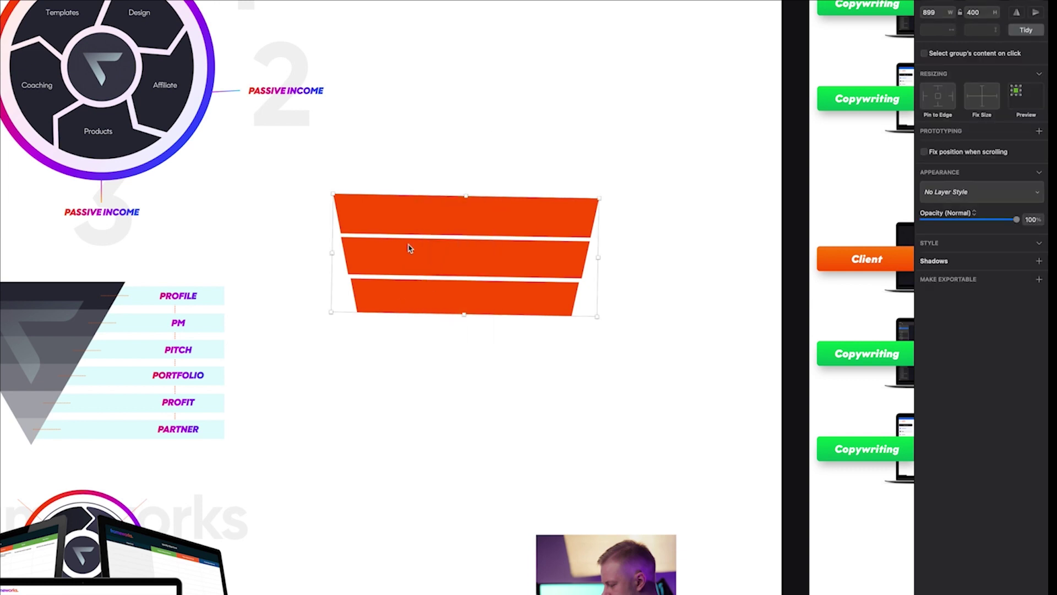
pyautogui.press('r')
pyautogui.moveTo(399, 134); pyautogui.dragTo(579, 196)
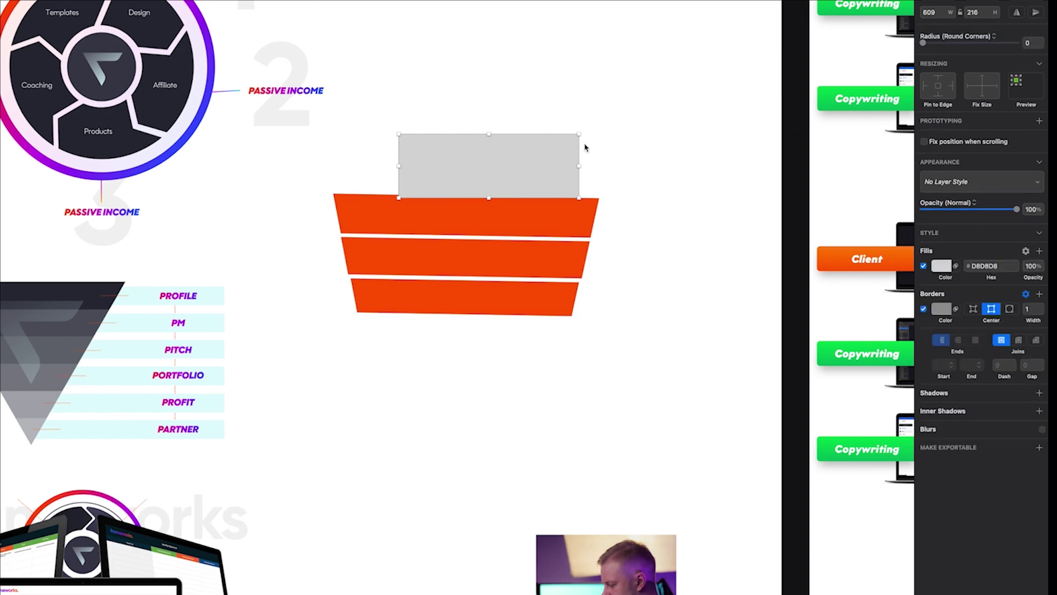
pyautogui.press('BackSpace')
pyautogui.moveTo(565, 134); pyautogui.dragTo(474, 337)
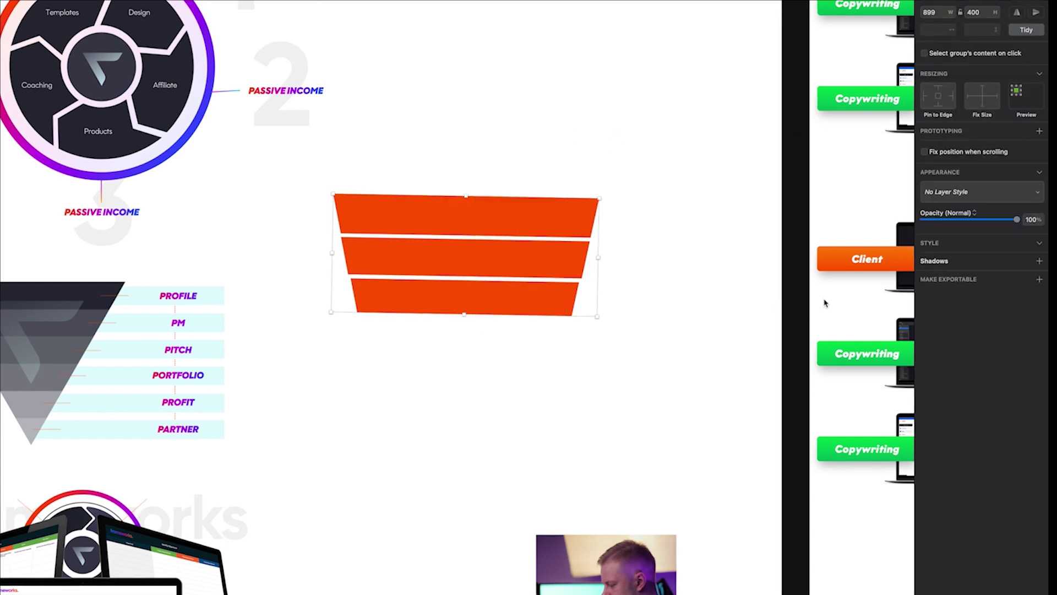
pyautogui.click(642, 177)
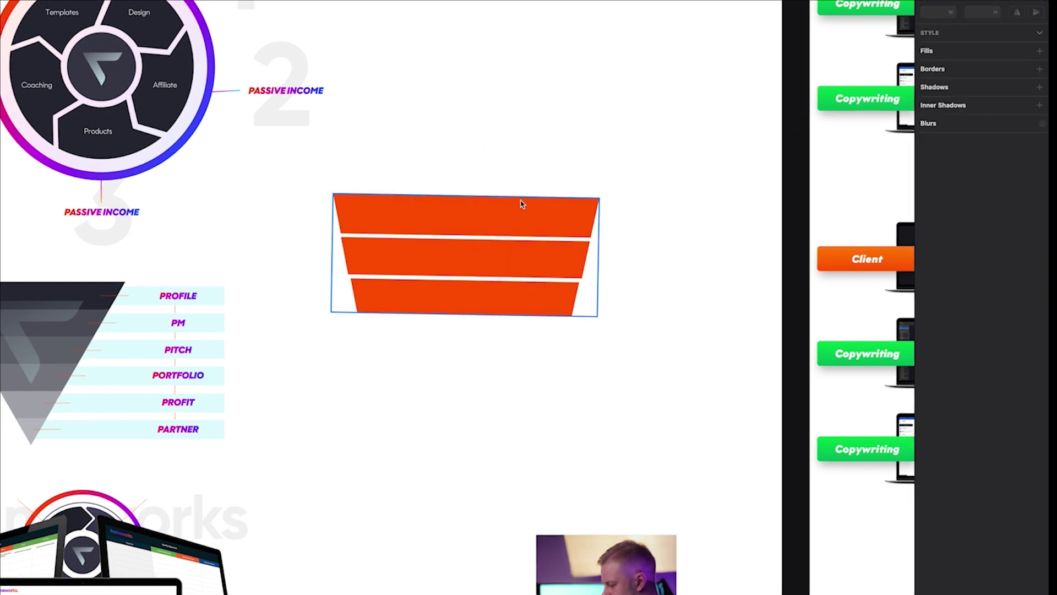
pyautogui.click(469, 219)
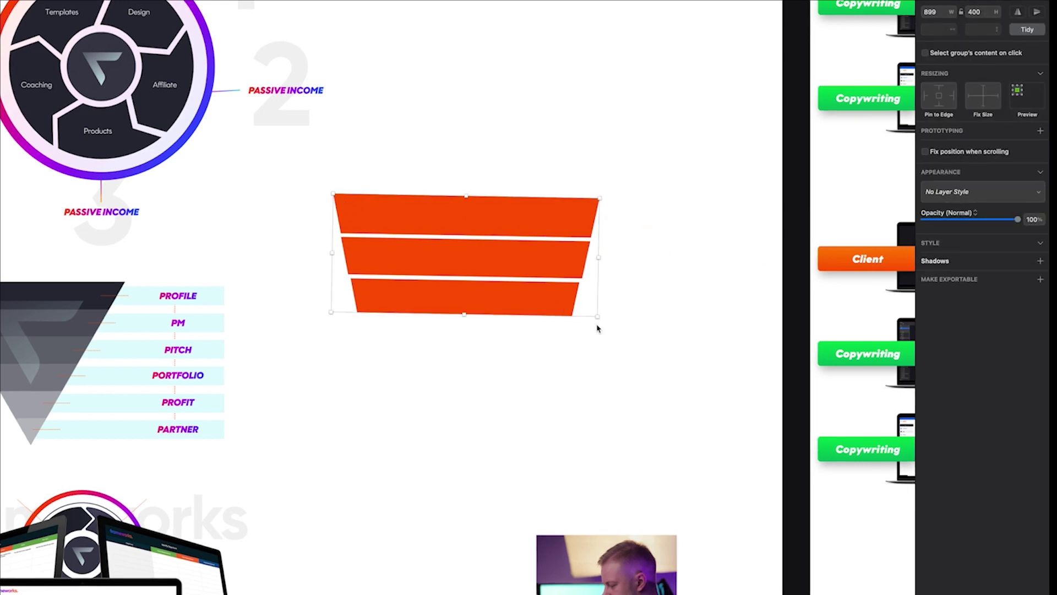
pyautogui.click(632, 314)
pyautogui.click(429, 248)
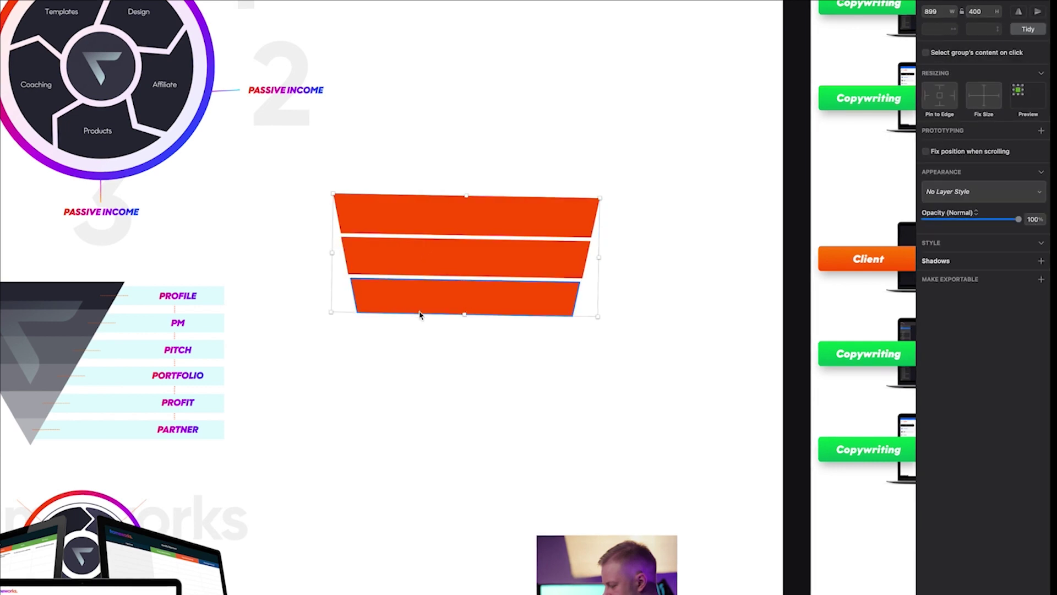
pyautogui.scroll(3, 299, 474)
pyautogui.moveTo(590, 182); pyautogui.dragTo(529, 217)
pyautogui.press('super+z')
pyautogui.click(420, 274)
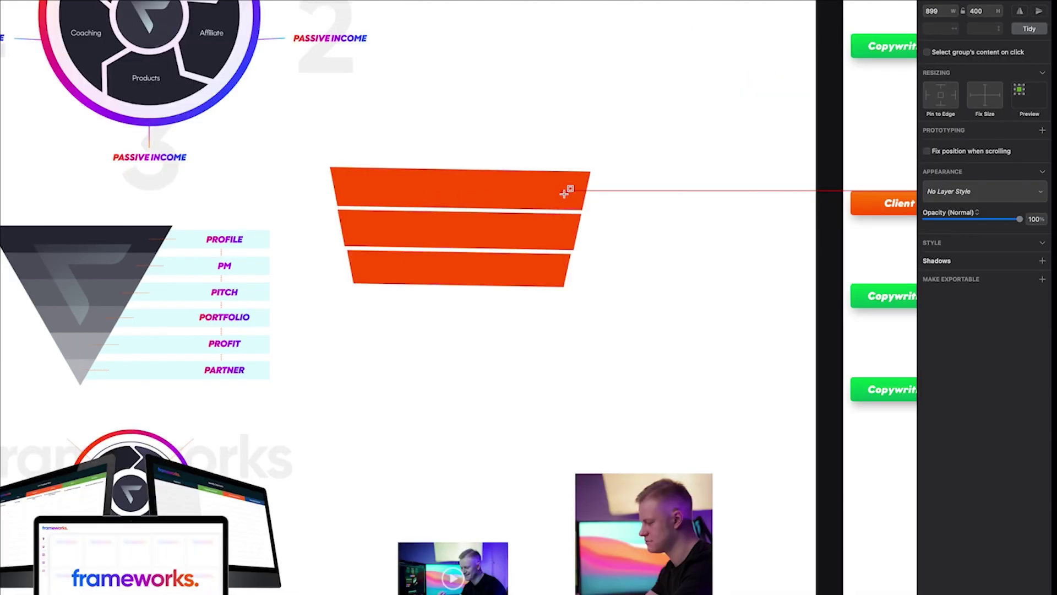
# Draw a label rectangle about 534 × 126 at the funnel's upper-right edge, fill it with F5F5F5 and send it behind the funnel
pyautogui.moveTo(560, 191); pyautogui.dragTo(716, 227)
pyautogui.click(945, 265)
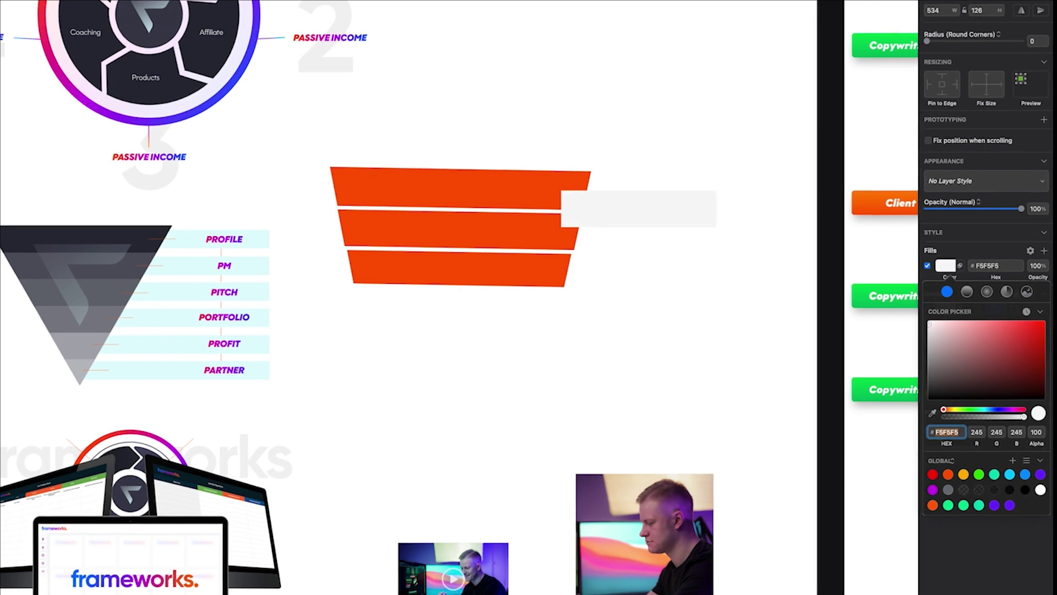
pyautogui.press('super+alt+Down')
pyautogui.press('super+alt+Down')
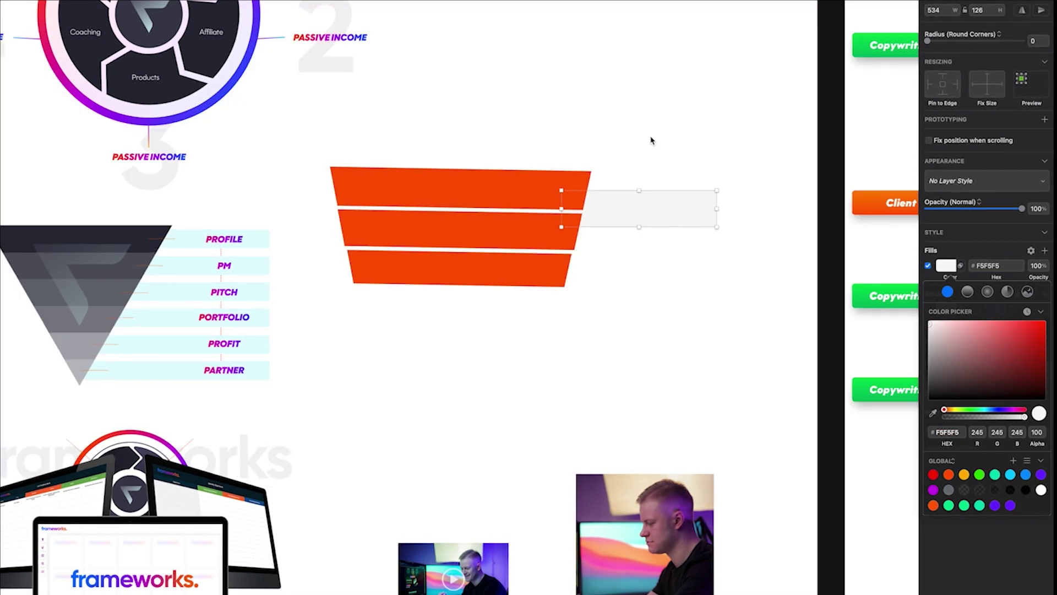
# Ungroup the frameworks device mockup and move its two desktop monitors outward, away from the central laptop
pyautogui.click(651, 139)
pyautogui.click(677, 227)
pyautogui.scroll(-3, 446, 216)
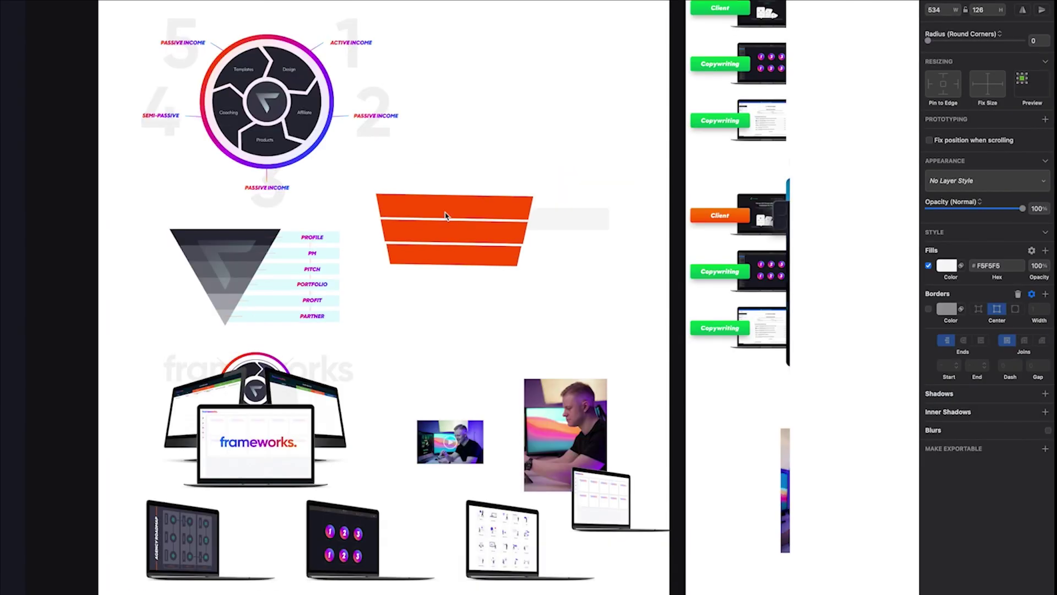
pyautogui.scroll(5, 311, 375)
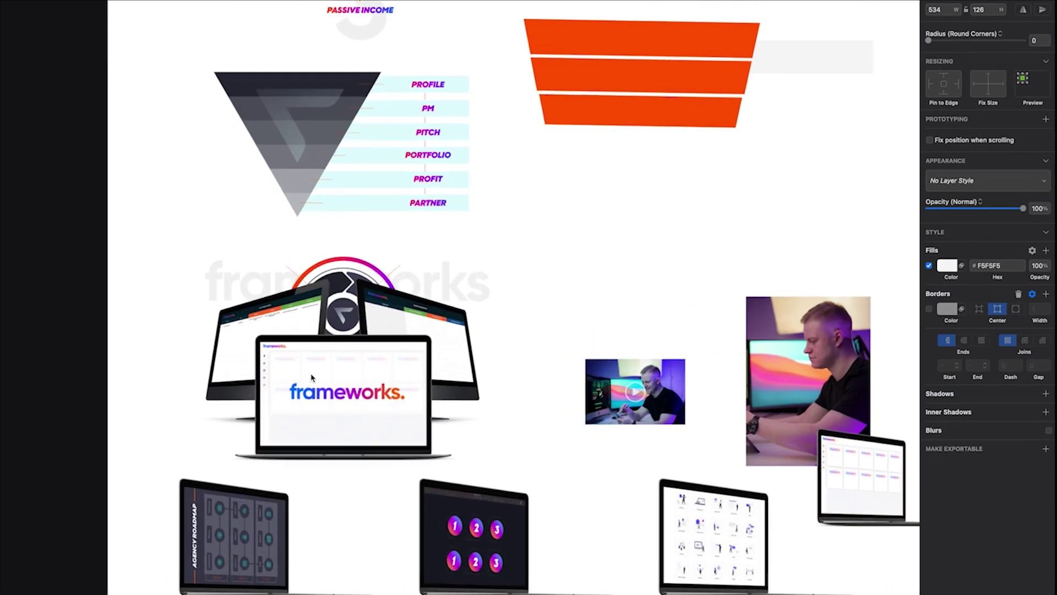
pyautogui.scroll(-2, 313, 375)
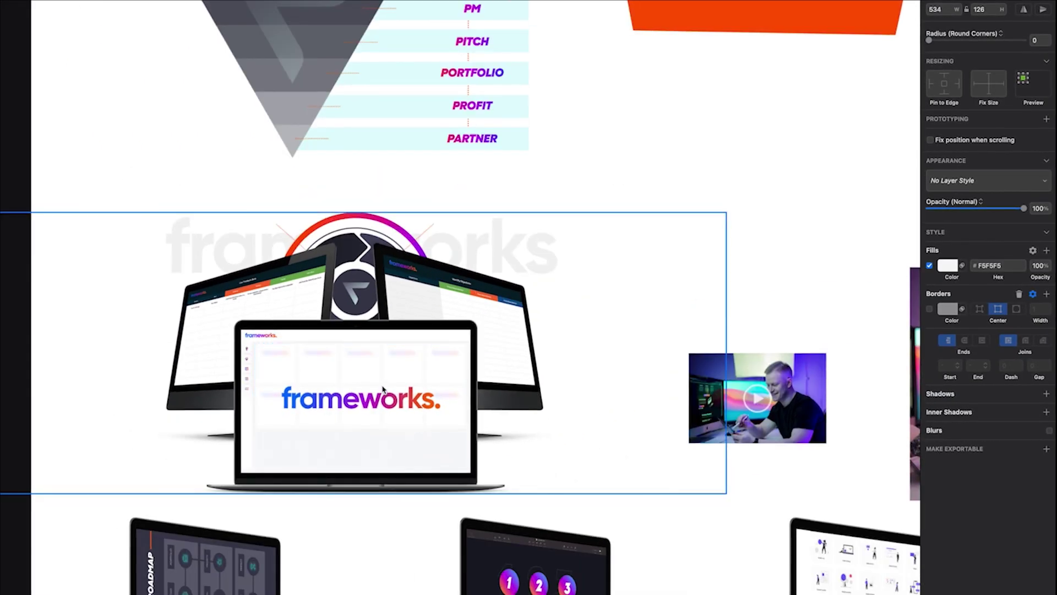
pyautogui.click(339, 369)
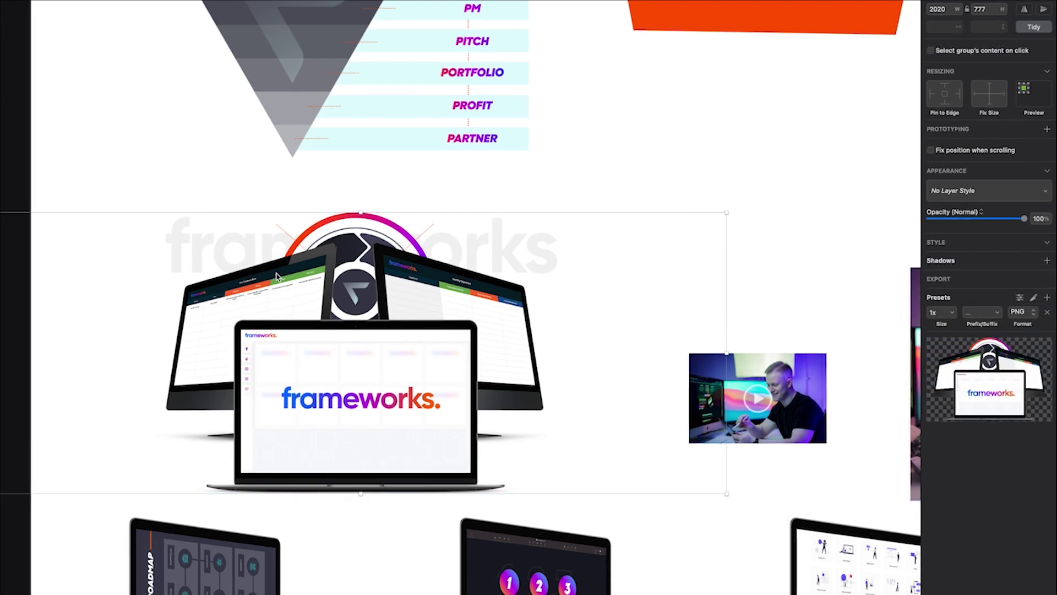
pyautogui.click(99, 24)
pyautogui.moveTo(184, 274); pyautogui.dragTo(100, 195)
pyautogui.moveTo(449, 272); pyautogui.dragTo(661, 257)
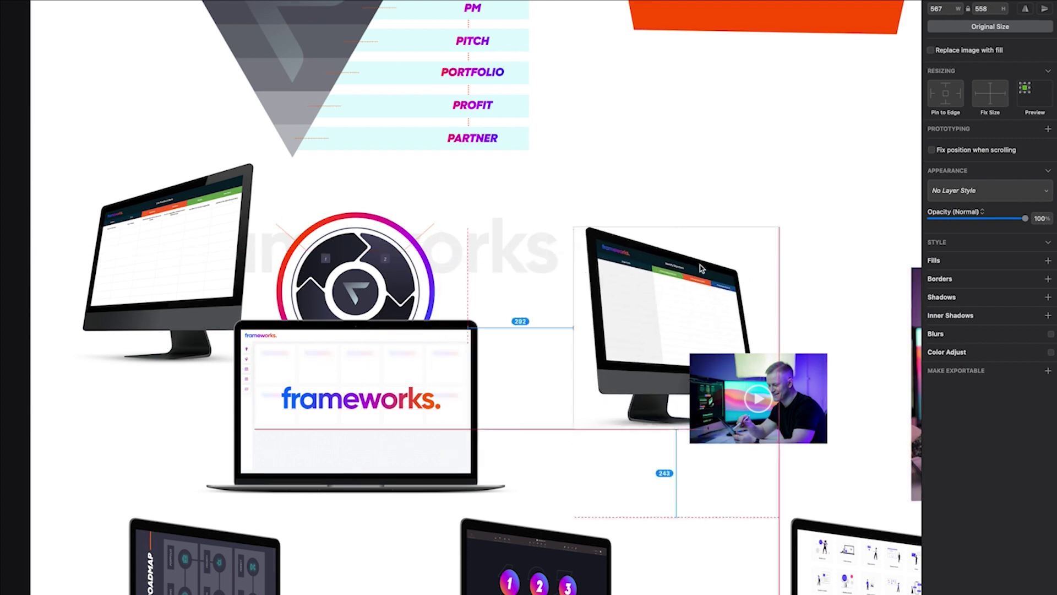
# Pull the circular diagram, its gradient ring and the faded frameworks wordmark apart, and try shifting the laptop's screen logo
pyautogui.moveTo(379, 244); pyautogui.dragTo(345, 252)
pyautogui.moveTo(380, 221)
pyautogui.mouseDown()
pyautogui.moveTo(481, 209)
pyautogui.moveTo(421, 196)
pyautogui.moveTo(375, 217)
pyautogui.mouseUp()
pyautogui.moveTo(542, 218); pyautogui.dragTo(761, 125)
pyautogui.click(367, 400)
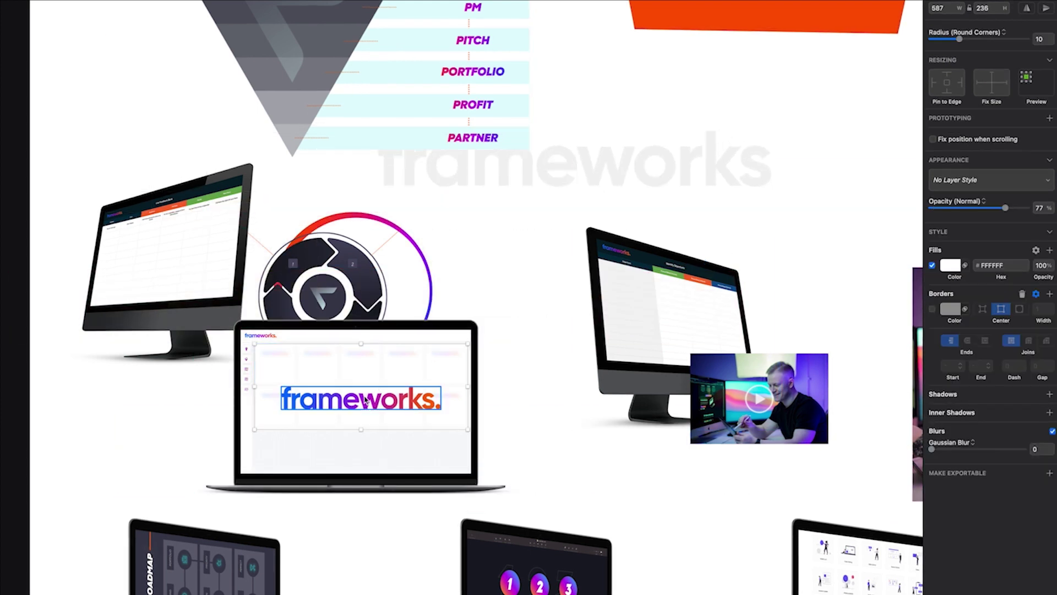
pyautogui.moveTo(366, 401); pyautogui.dragTo(365, 374)
# Undo all the moves and the ungrouping to restore the frameworks device mockup
pyautogui.press('super+z')
pyautogui.press('super+z')
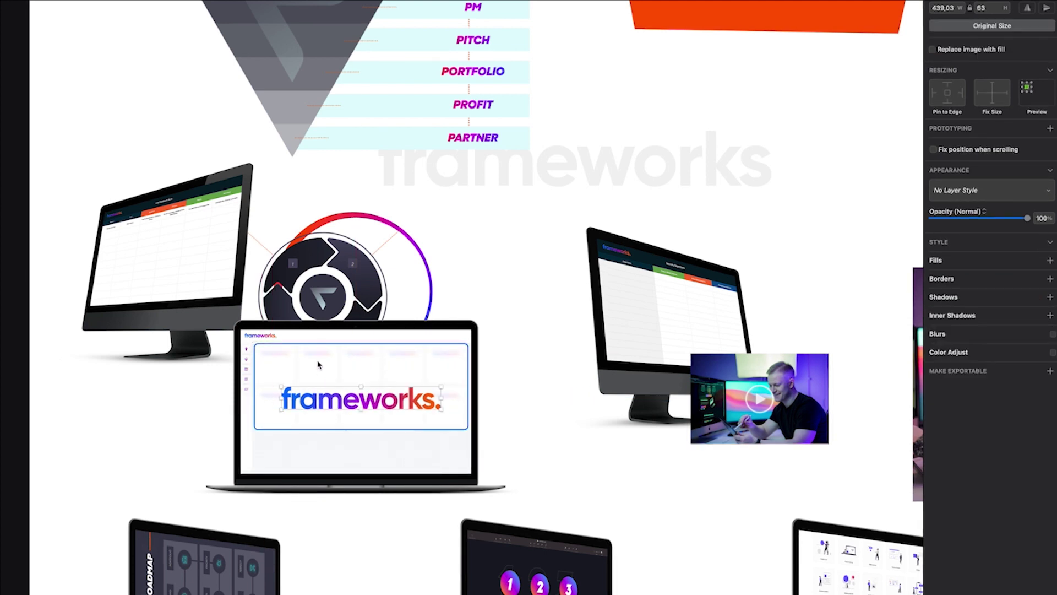
pyautogui.click(593, 324)
pyautogui.scroll(-2, 425, 278)
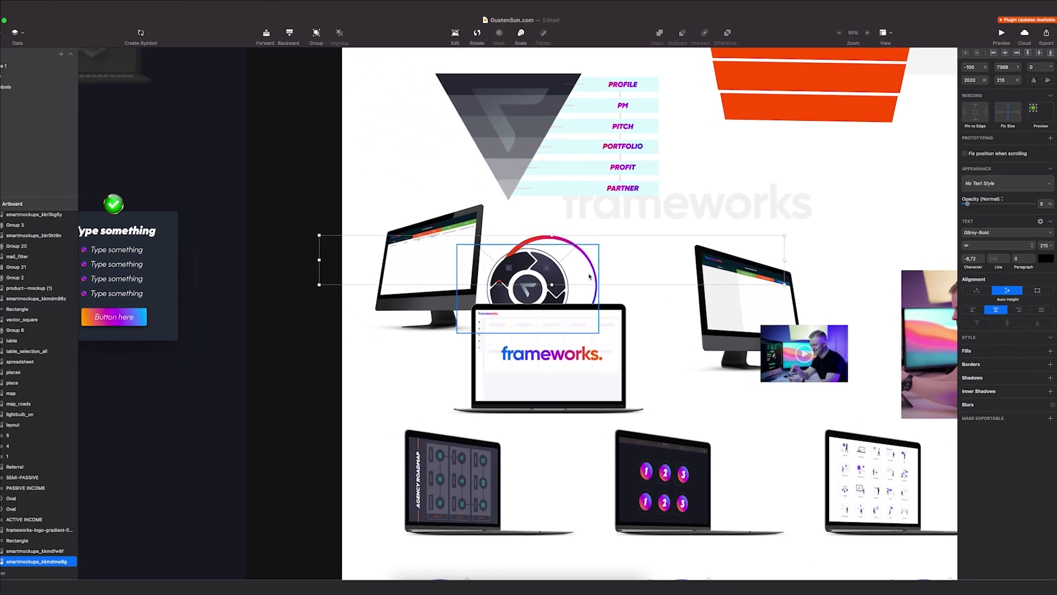
pyautogui.click(468, 275)
pyautogui.press('super+z')
pyautogui.press('super+z')
pyautogui.press('super+z')
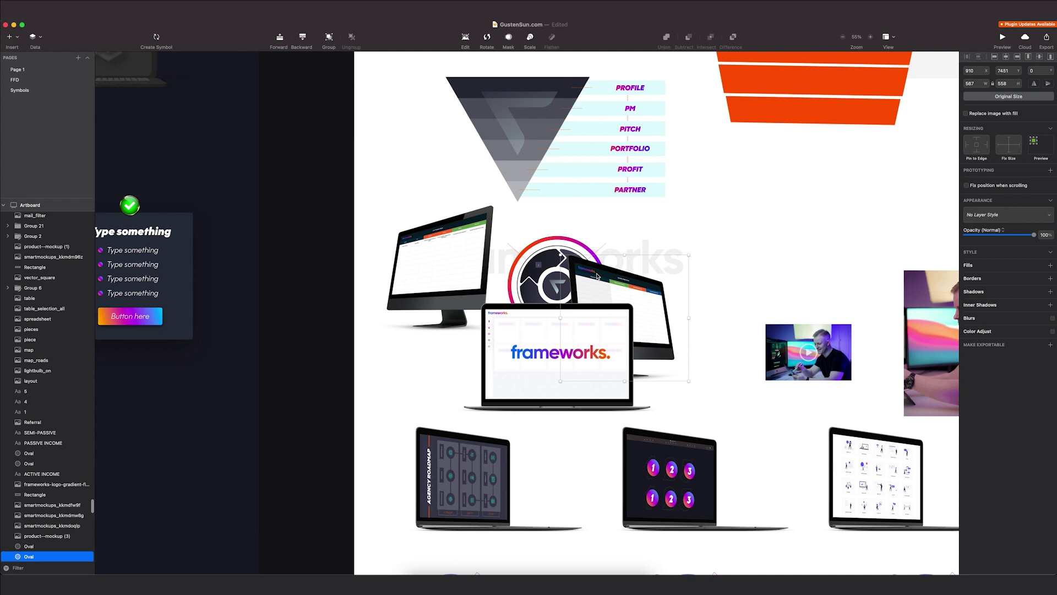
pyautogui.hotkey('ctrl', 'z')
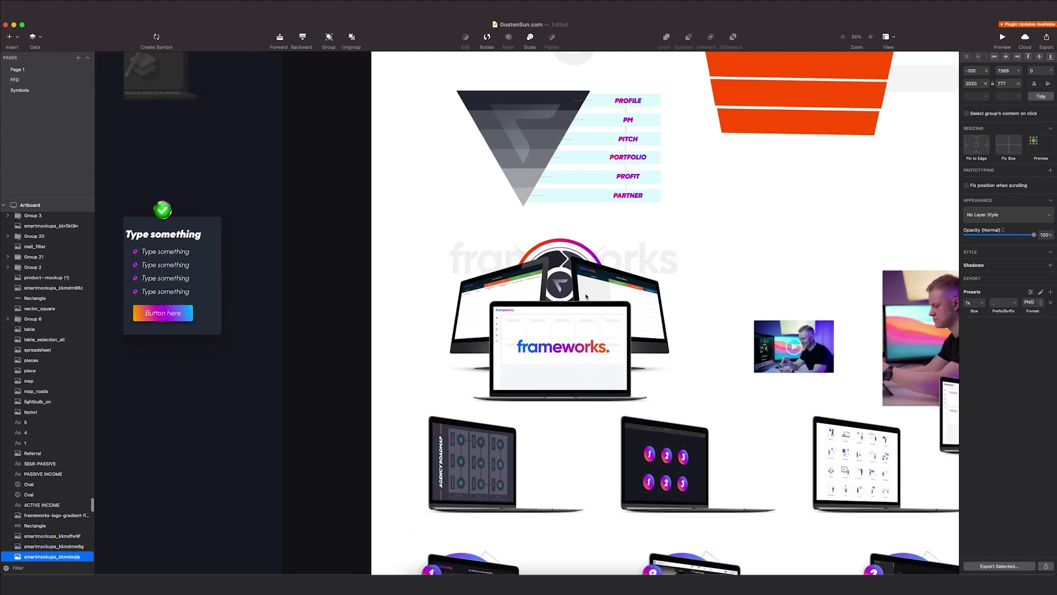
# Ungroup the first laptop mockup with the number 1 badge and raise its gradient square outline above the laptop
pyautogui.scroll(-3, 493, 269)
pyautogui.scroll(5, 384, 403)
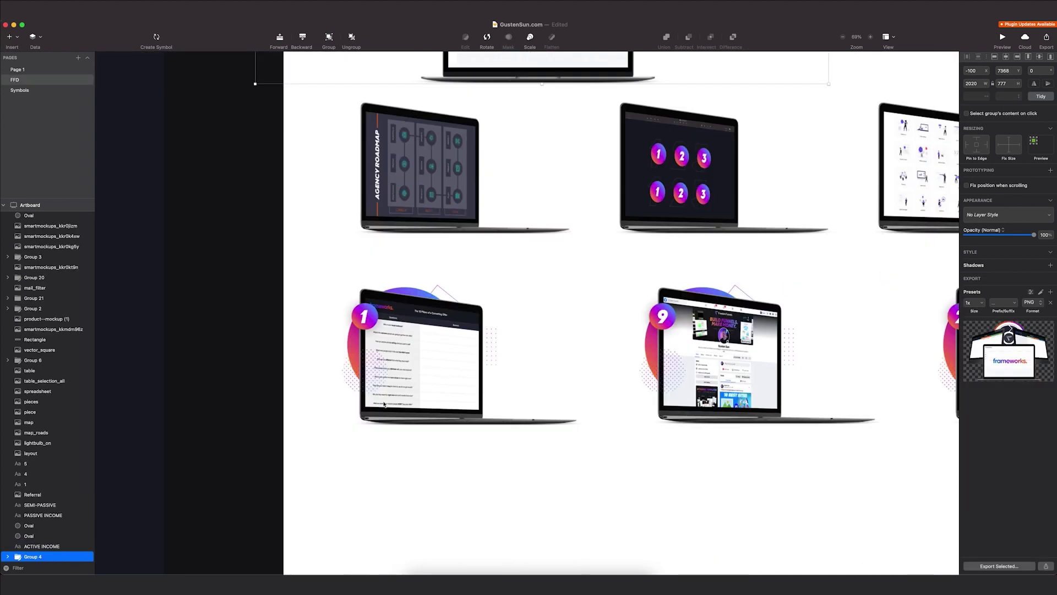
pyautogui.hotkey('ctrl', 'z')
pyautogui.hotkey('ctrl', 'z')
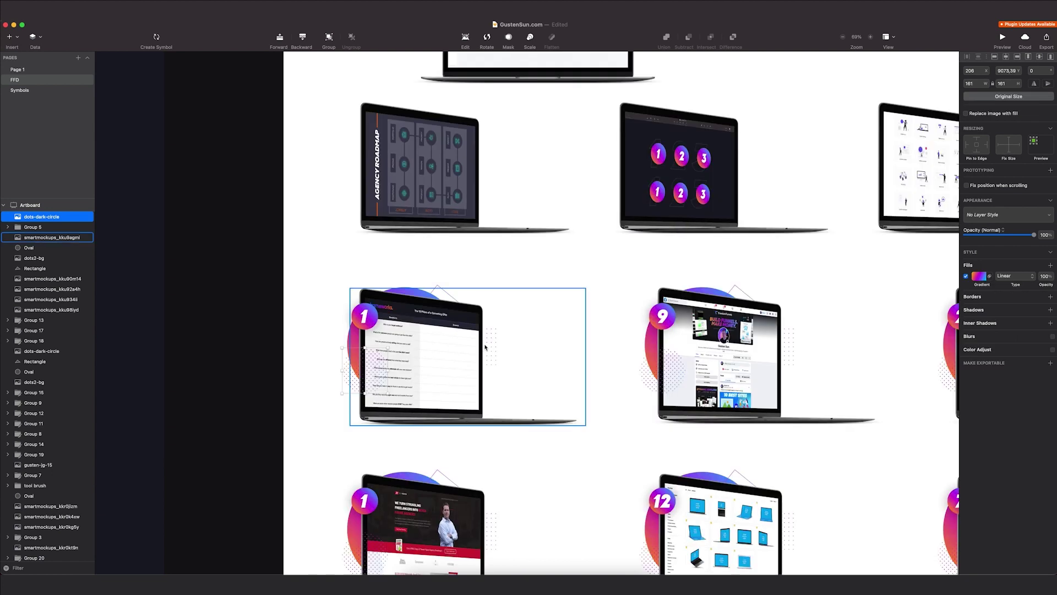
pyautogui.click(438, 289)
pyautogui.moveTo(438, 286); pyautogui.dragTo(457, 257)
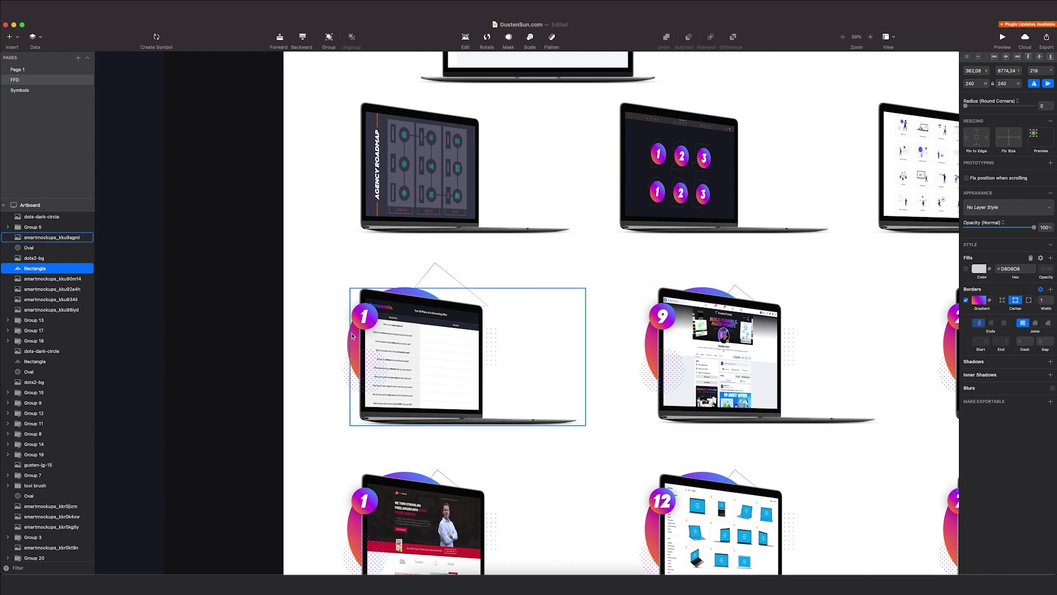
pyautogui.click(445, 314)
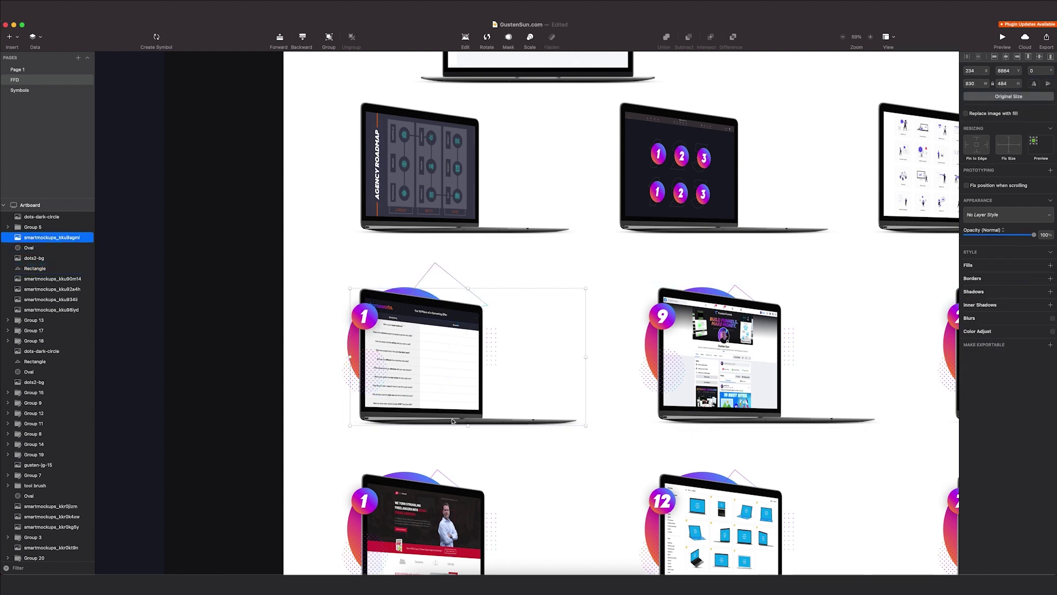
# Select every element of the first numbered laptop mockup and group them together
pyautogui.scroll(-3, 406, 299)
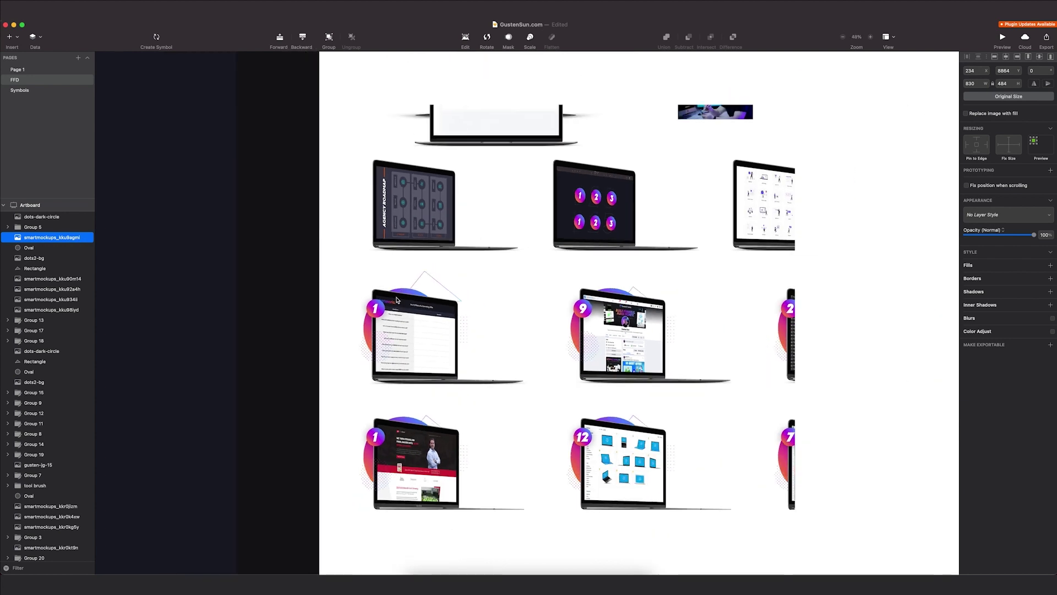
pyautogui.scroll(2, 396, 296)
pyautogui.moveTo(342, 280); pyautogui.dragTo(528, 393)
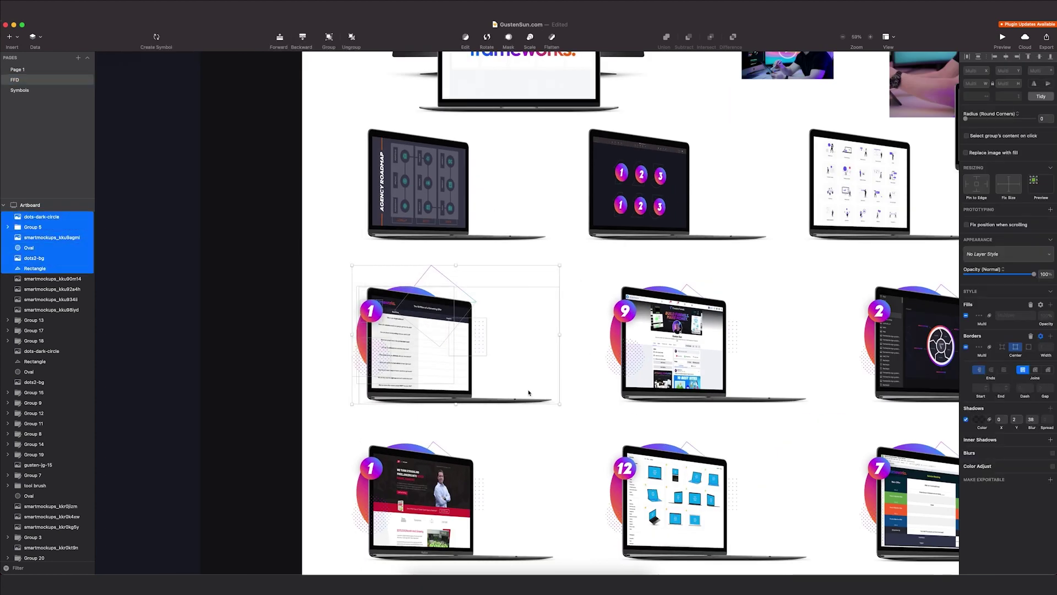
pyautogui.press('super+g')
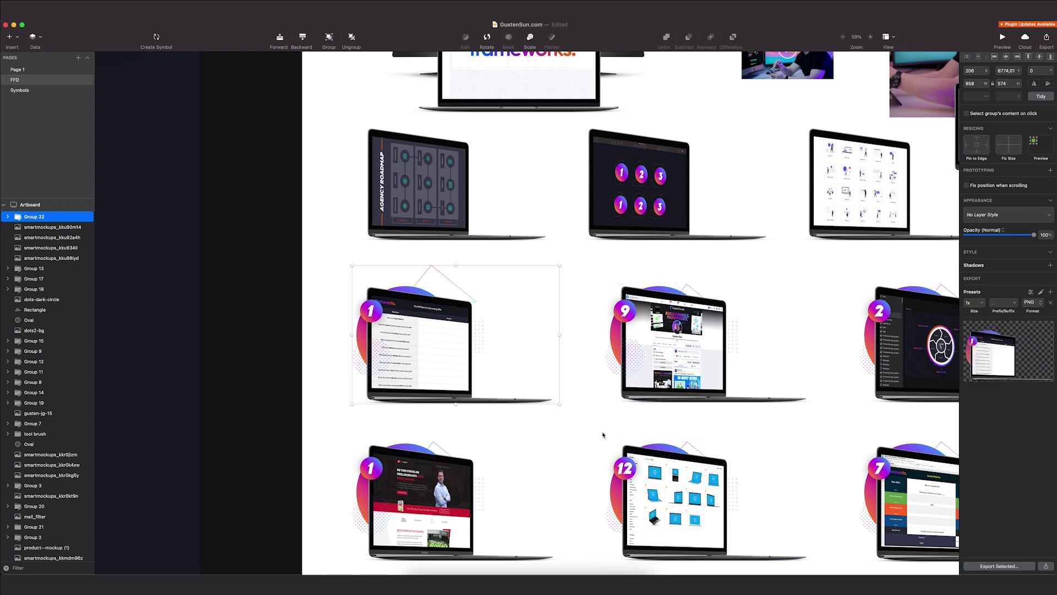
# Look over the artboards, examining the numbered badges, diagrams, device mockups and portraits as a set
pyautogui.scroll(-5, 386, 236)
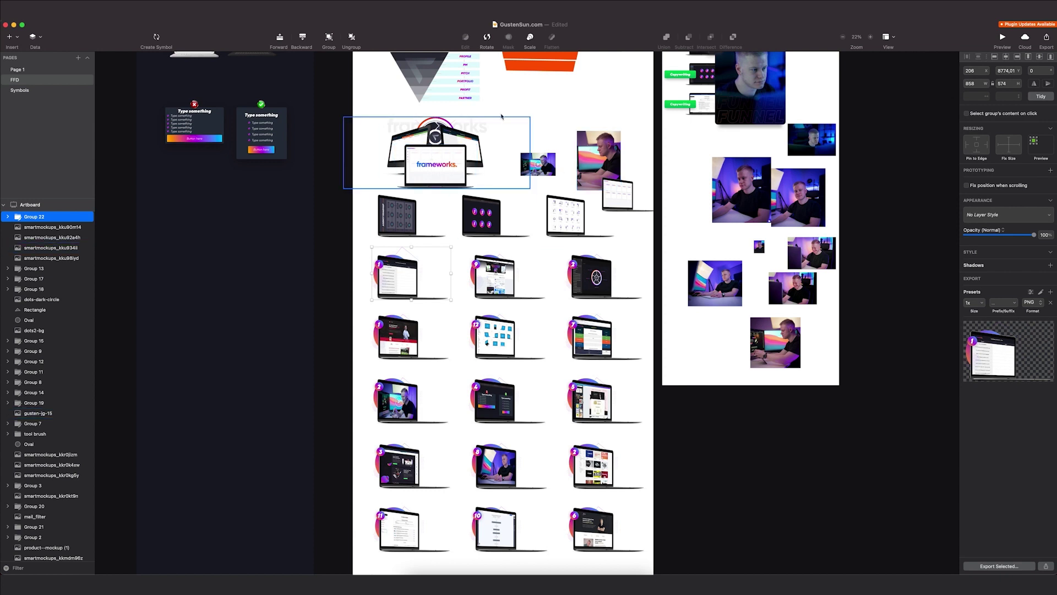
pyautogui.scroll(-3, 393, 144)
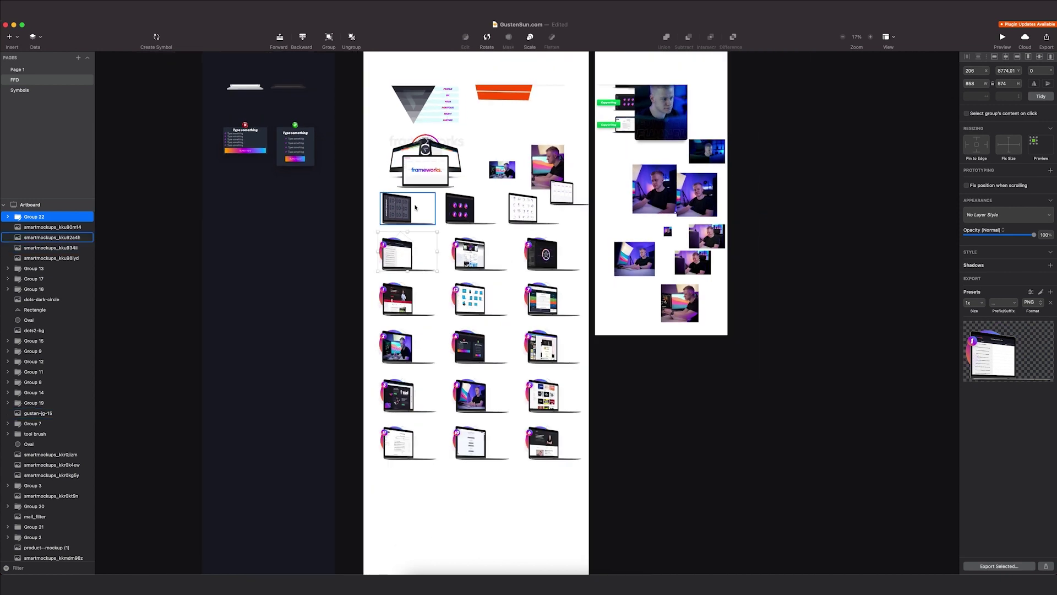
pyautogui.scroll(2, 432, 119)
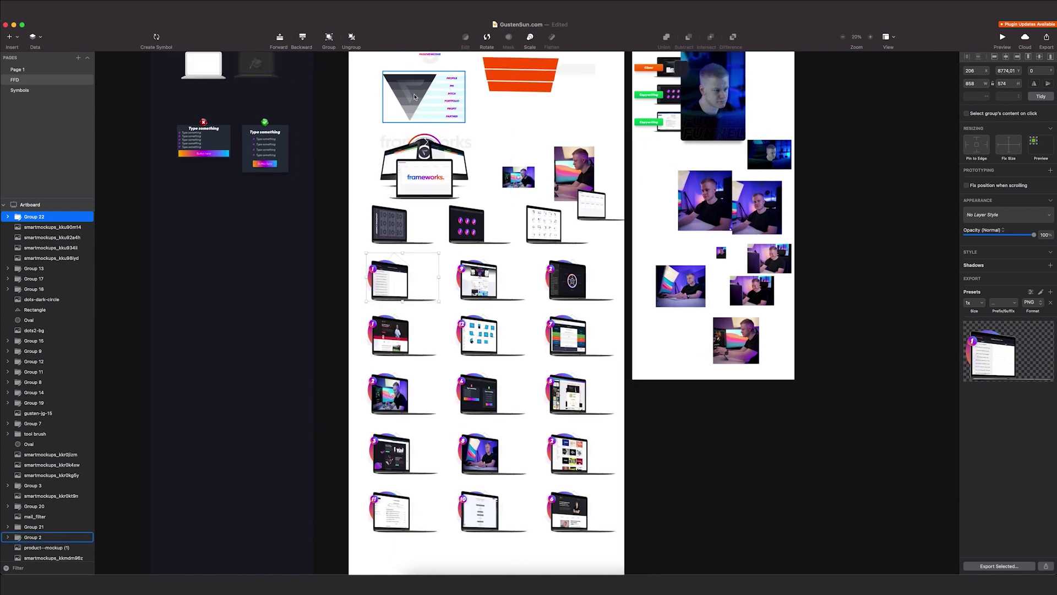
pyautogui.scroll(-5, 667, 318)
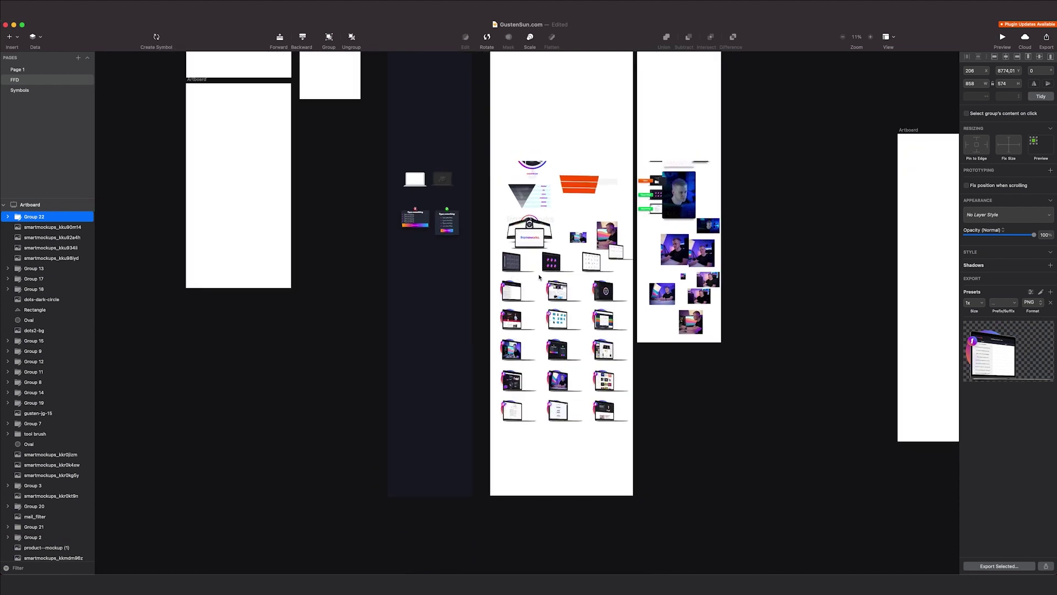
pyautogui.scroll(5, 484, 255)
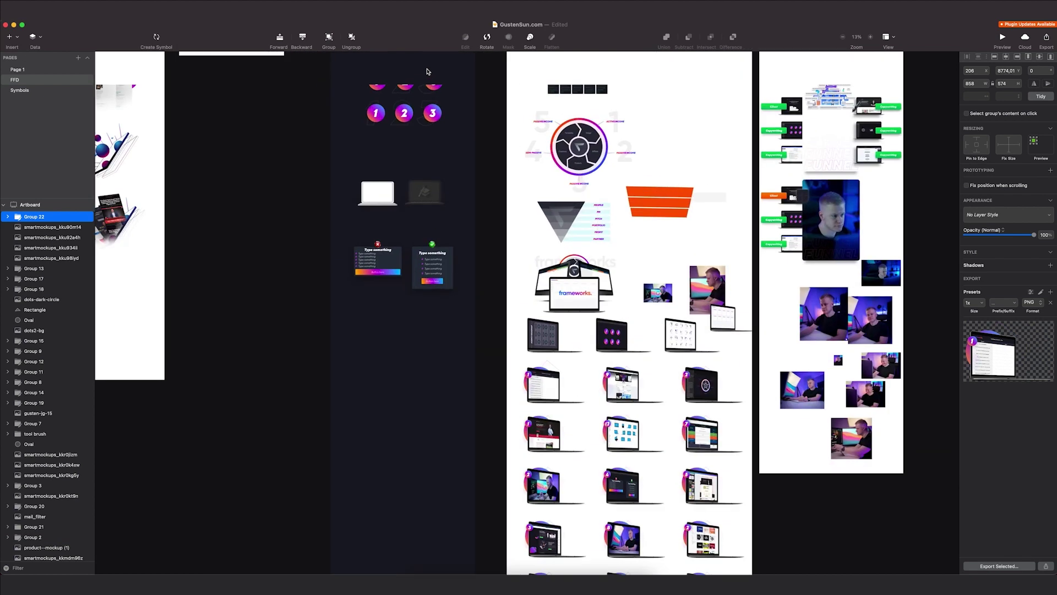
pyautogui.scroll(2, 408, 67)
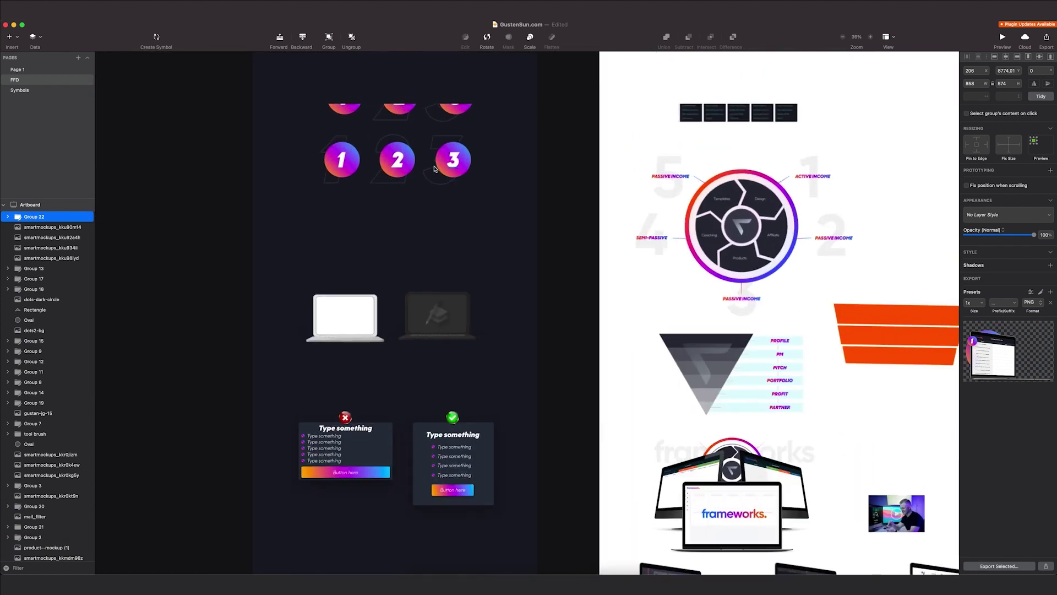
pyautogui.click(448, 147)
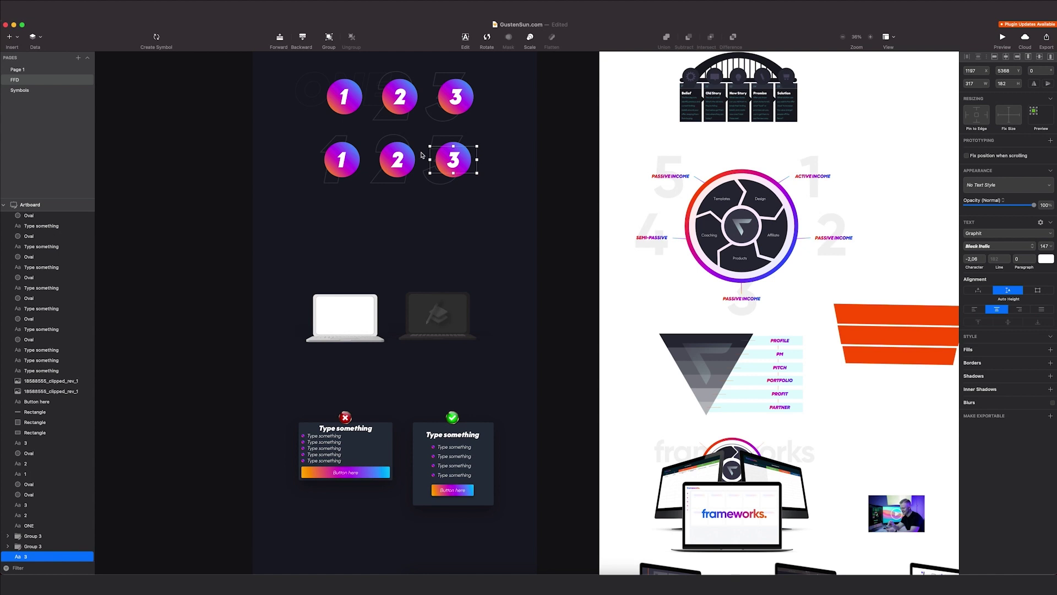
pyautogui.moveTo(299, 158); pyautogui.dragTo(494, 171)
pyautogui.scroll(-1, 264, 167)
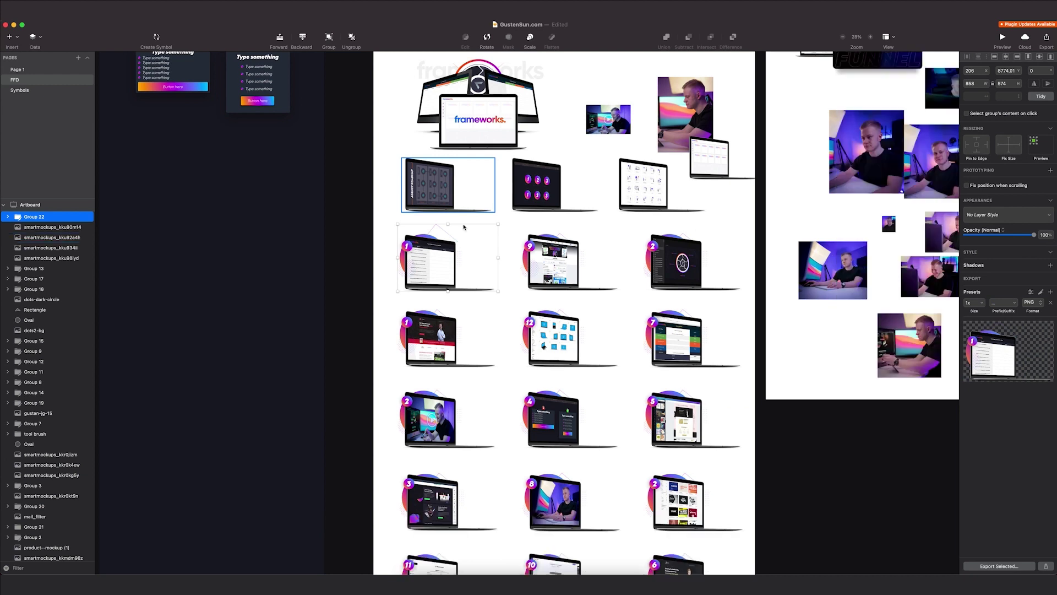
pyautogui.scroll(-2, 461, 227)
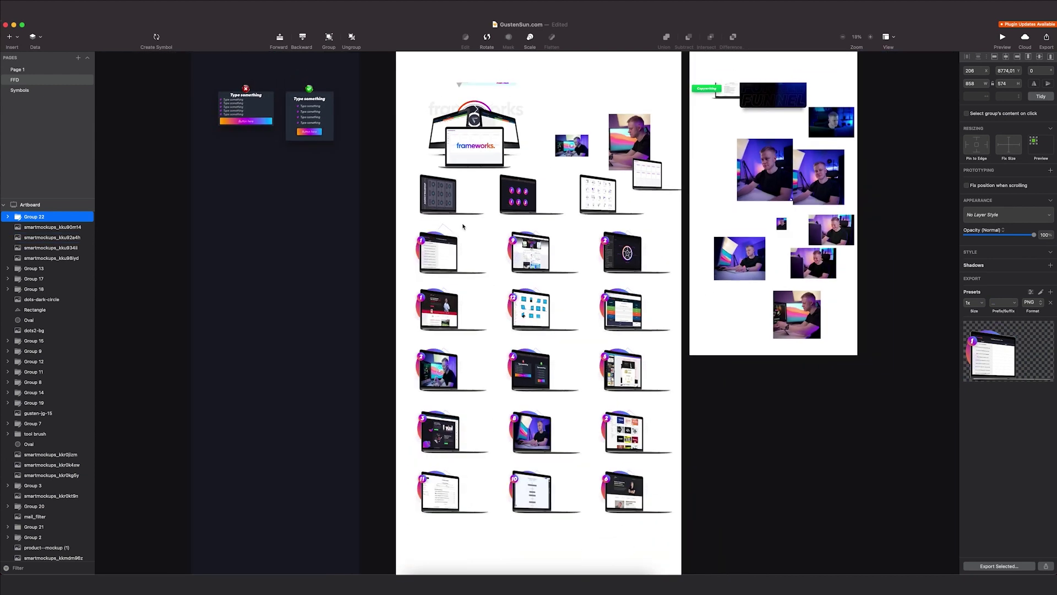
pyautogui.scroll(-2, 409, 226)
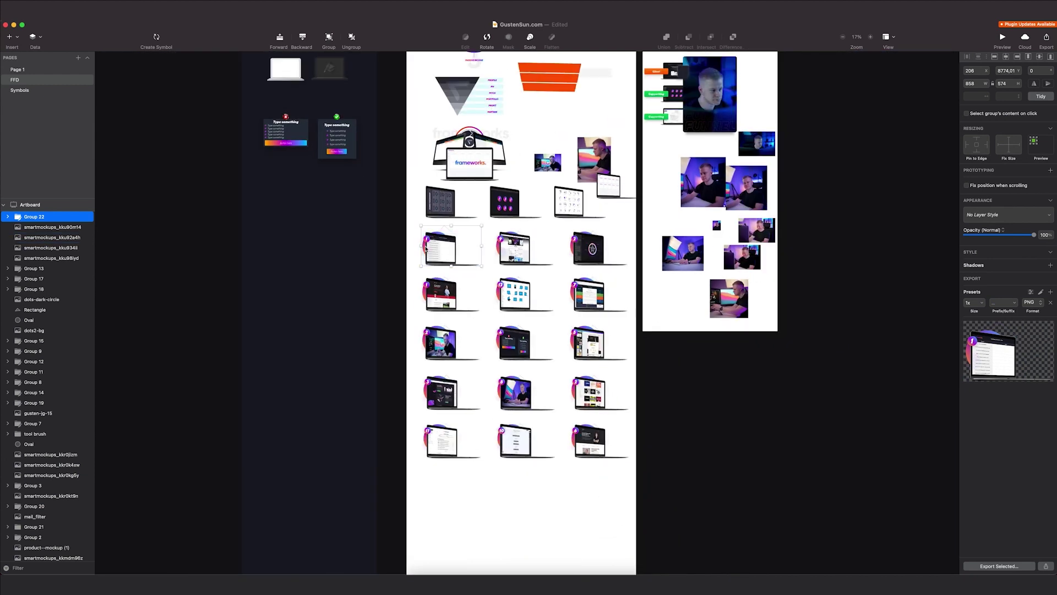
pyautogui.scroll(3, 579, 159)
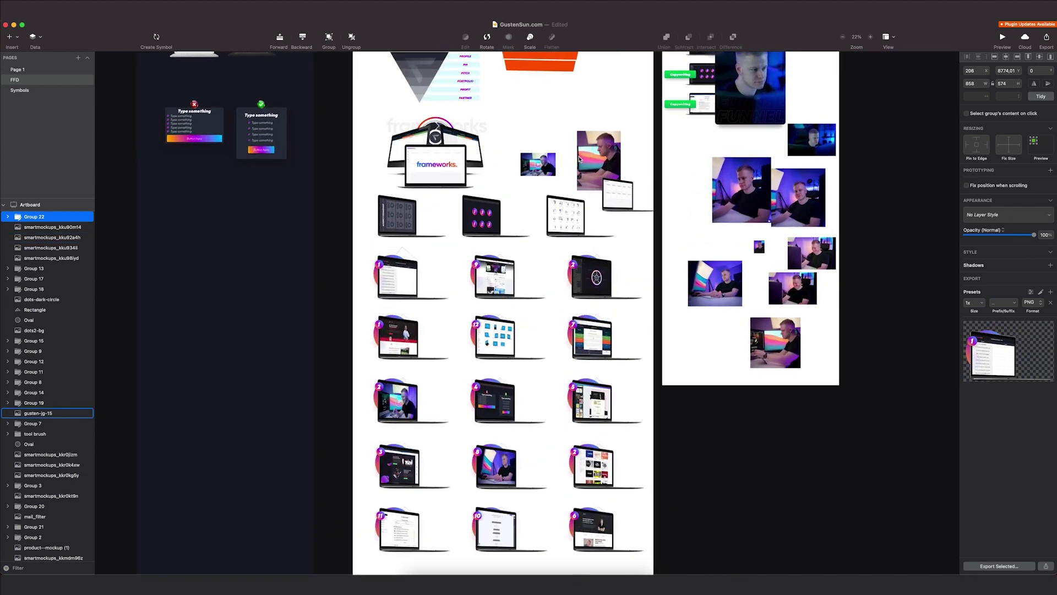